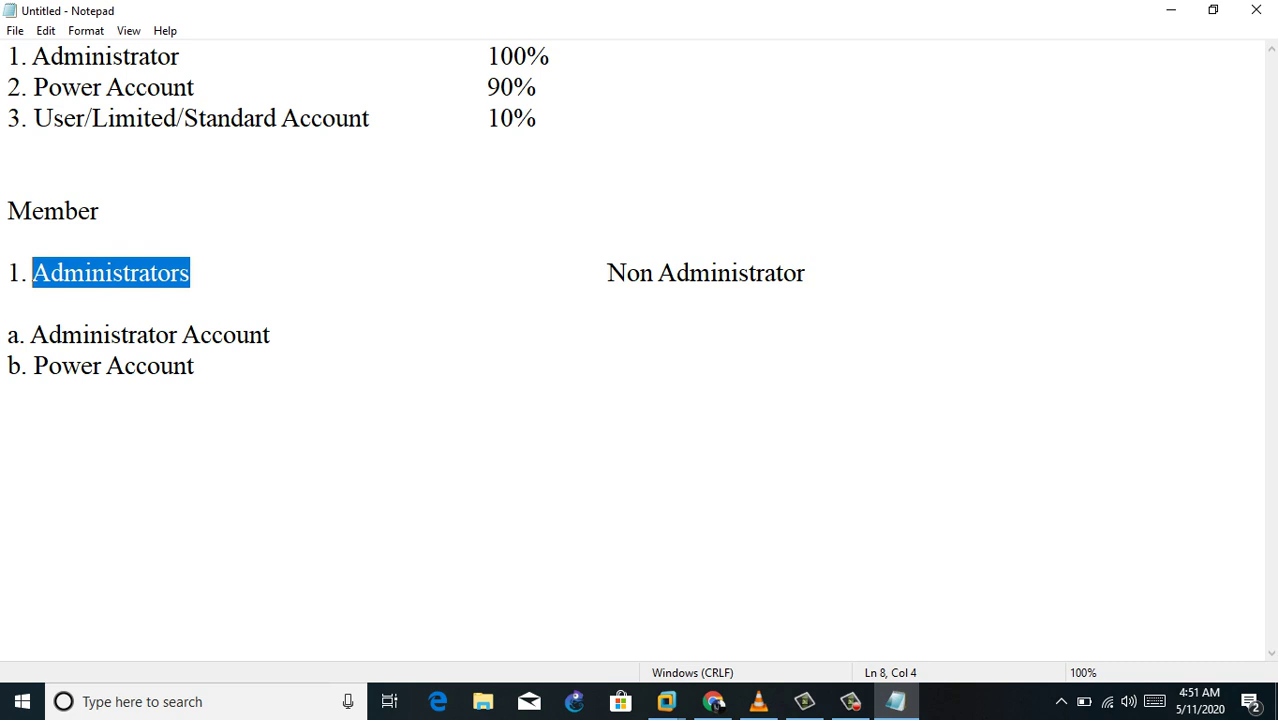
# Step: Highlight the Administrator Account, its 100 and 90% access levels, the member accounts and the Administrators heading
pyautogui.moveTo(31, 335); pyautogui.dragTo(236, 335)
pyautogui.moveTo(488, 56); pyautogui.dragTo(527, 56)
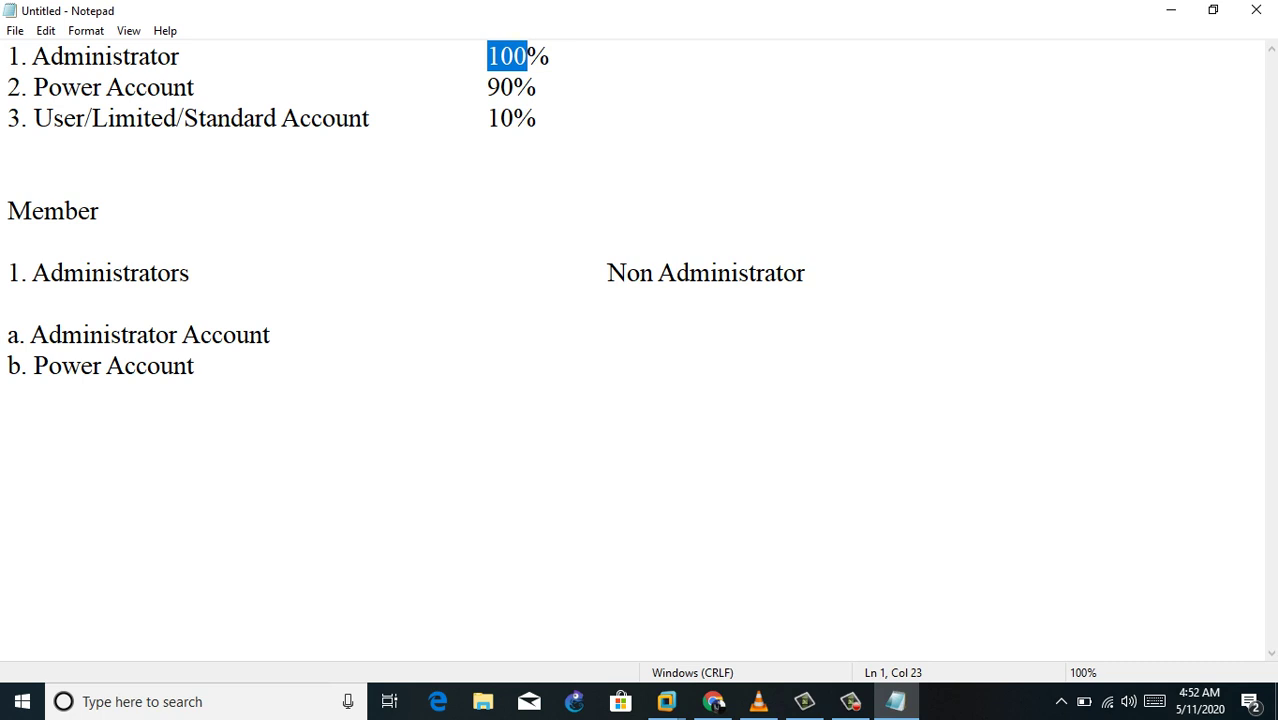
pyautogui.moveTo(487, 87); pyautogui.dragTo(537, 87)
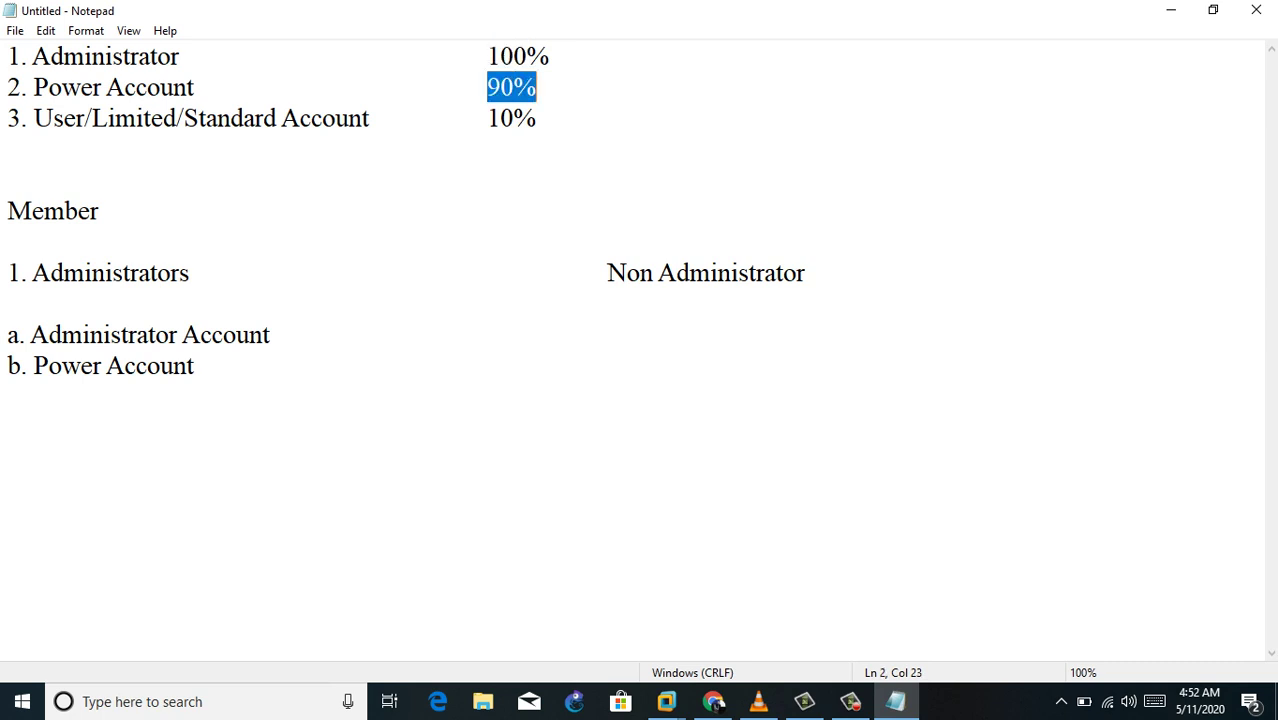
pyautogui.moveTo(31, 334); pyautogui.dragTo(195, 366)
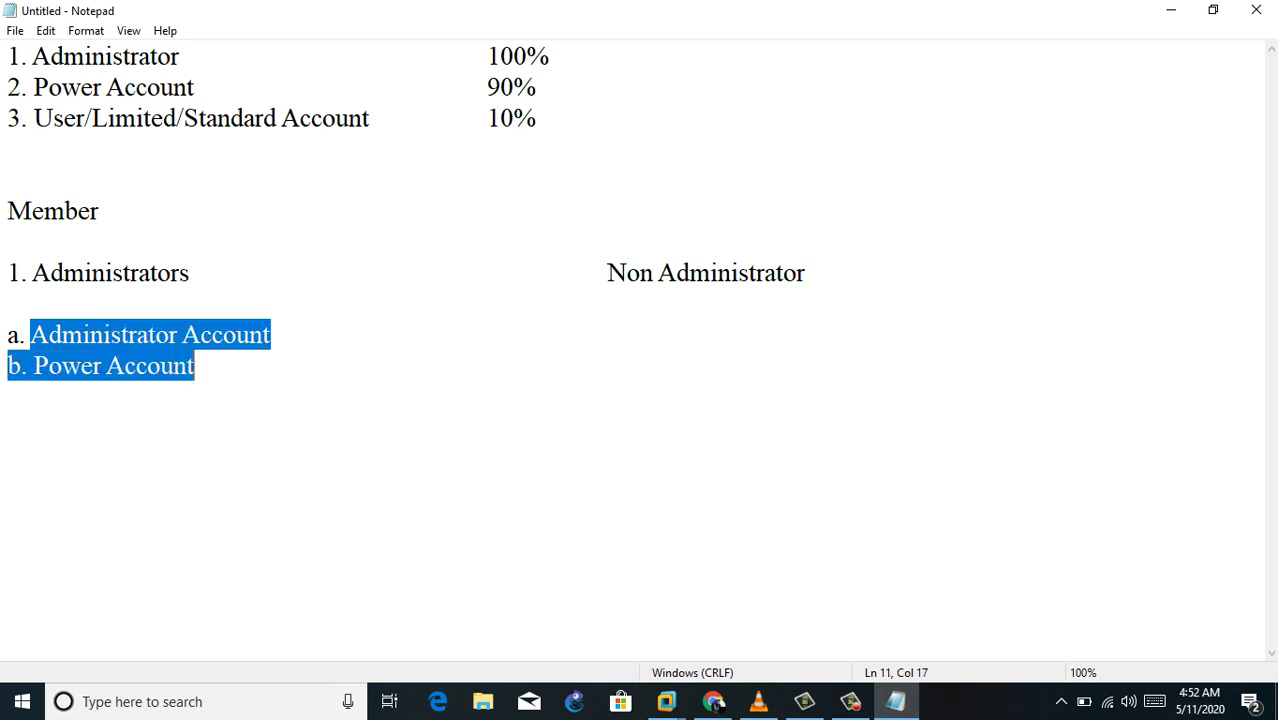
pyautogui.moveTo(32, 273); pyautogui.dragTo(189, 273)
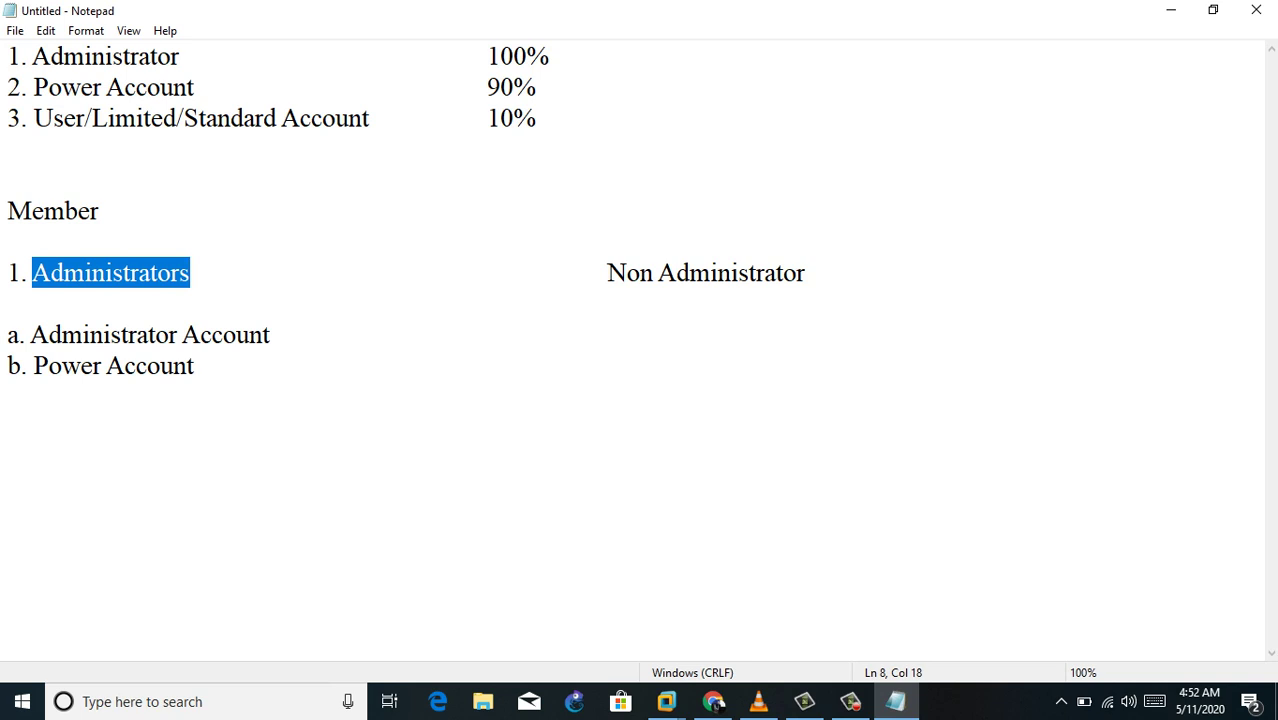
# Step: Enter the first user name under Non Administrator and highlight the 10% access level
pyautogui.click(270, 335)
pyautogui.press('Tab')
pyautogui.press('Tab')
pyautogui.press('Tab')
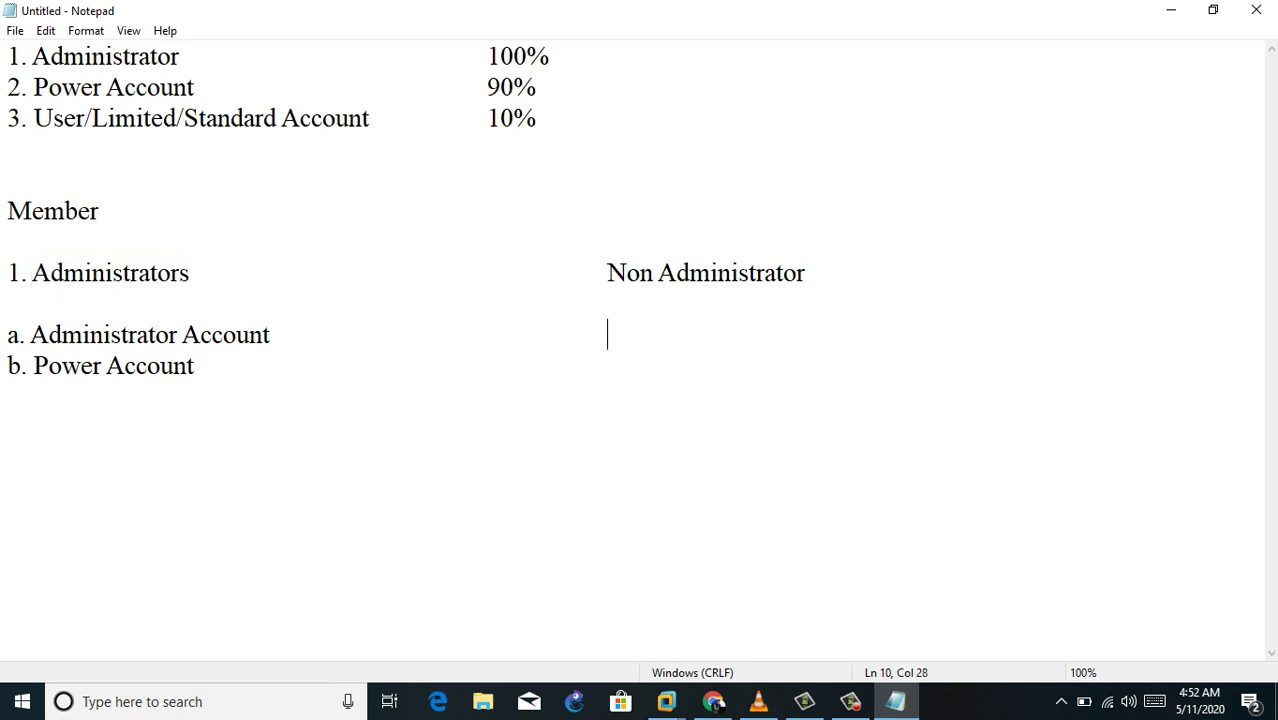
pyautogui.write('khan')
pyautogui.click(487, 118)
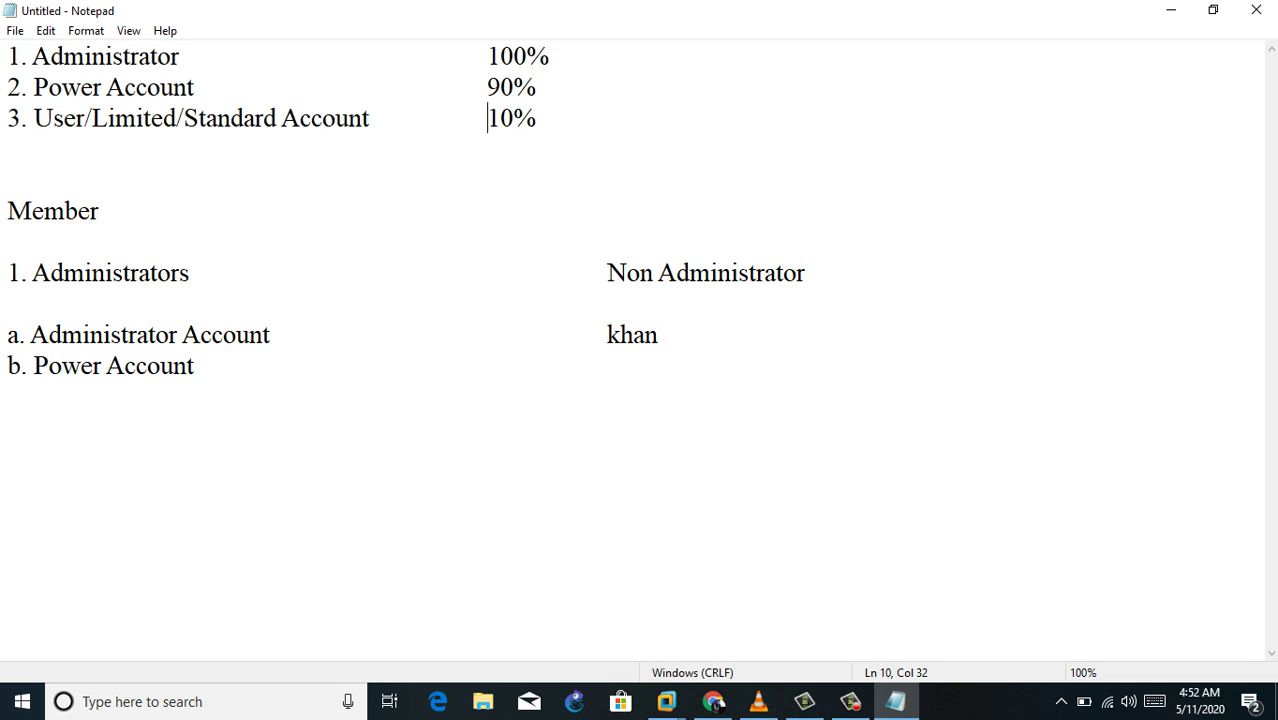
pyautogui.hotkey('shift', 'Right')
pyautogui.hotkey('shift', 'Right')
pyautogui.hotkey('shift', 'Right')
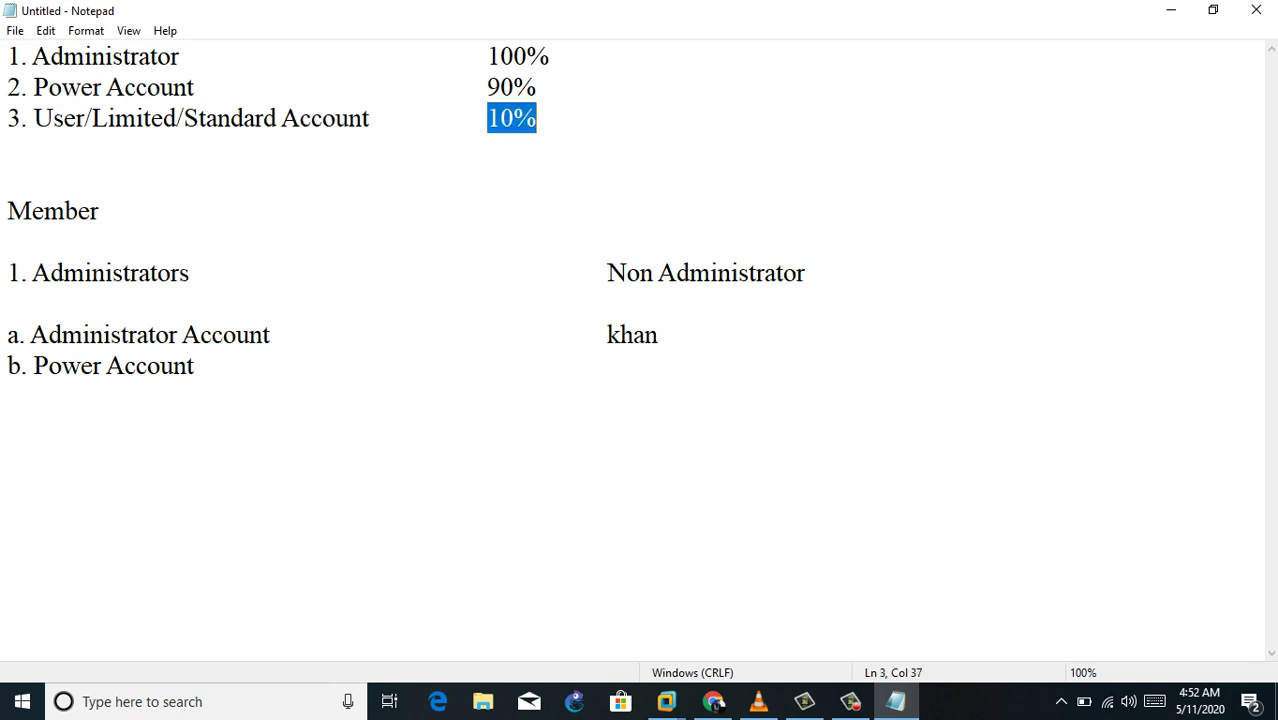
pyautogui.click(659, 334)
# Step: Enter the second user name beneath the first and highlight the User/Limited/Standard account type
pyautogui.click(196, 365)
pyautogui.press('Tab')
pyautogui.press('Tab')
pyautogui.press('Tab')
pyautogui.press('Tab')
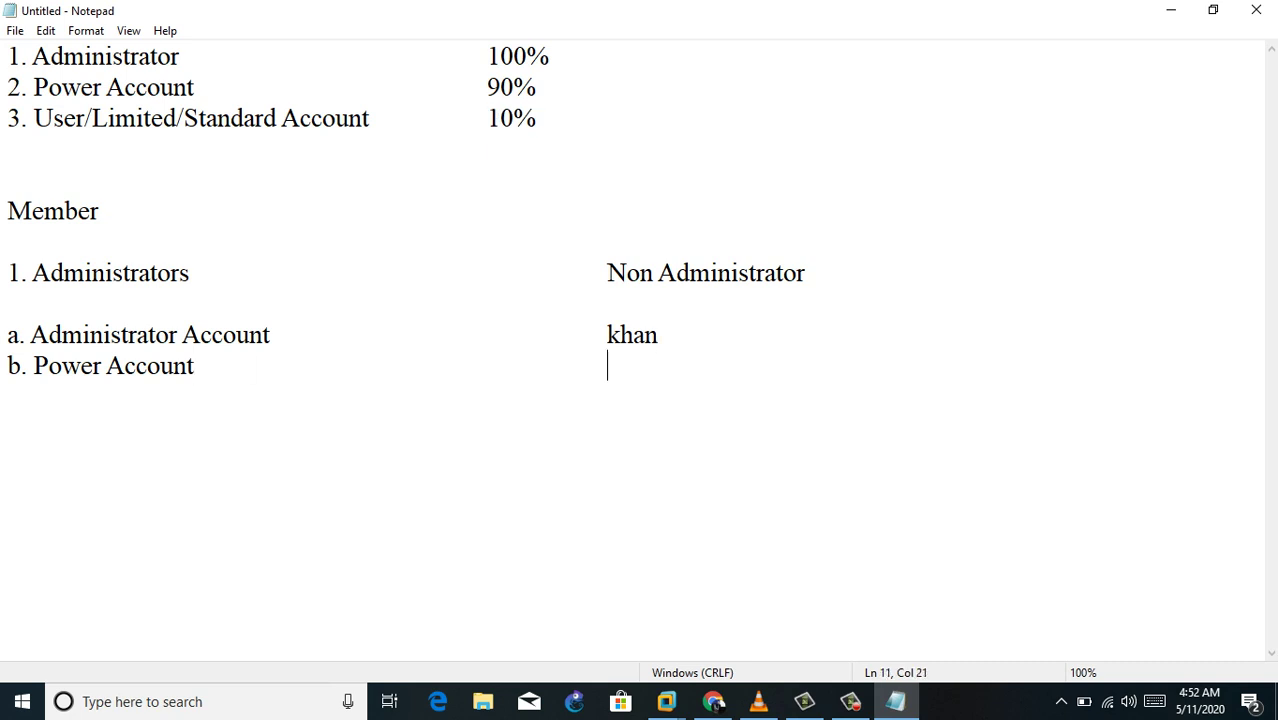
pyautogui.write('Haris')
pyautogui.doubleClick(155, 118)
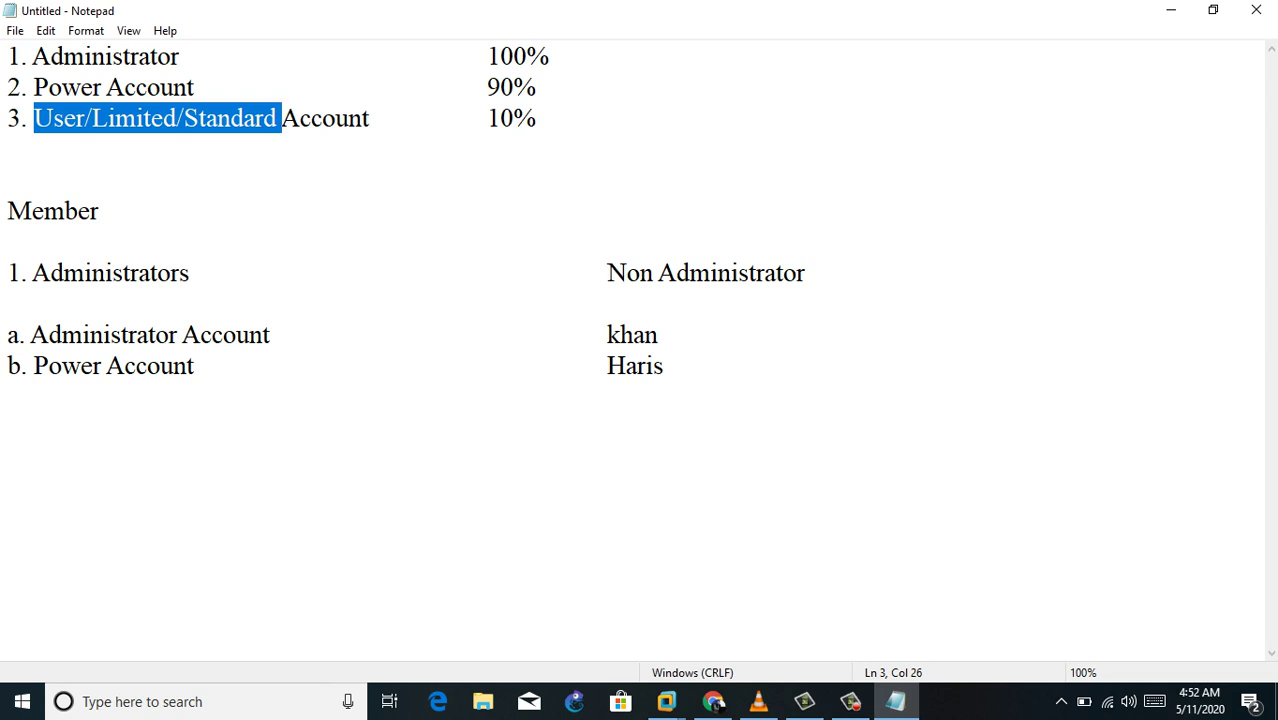
# Step: Rename the heading to 'Non Administrator/Users' and bring up the virtual machine thumbnails
pyautogui.moveTo(607, 273); pyautogui.dragTo(805, 273)
pyautogui.press('Right')
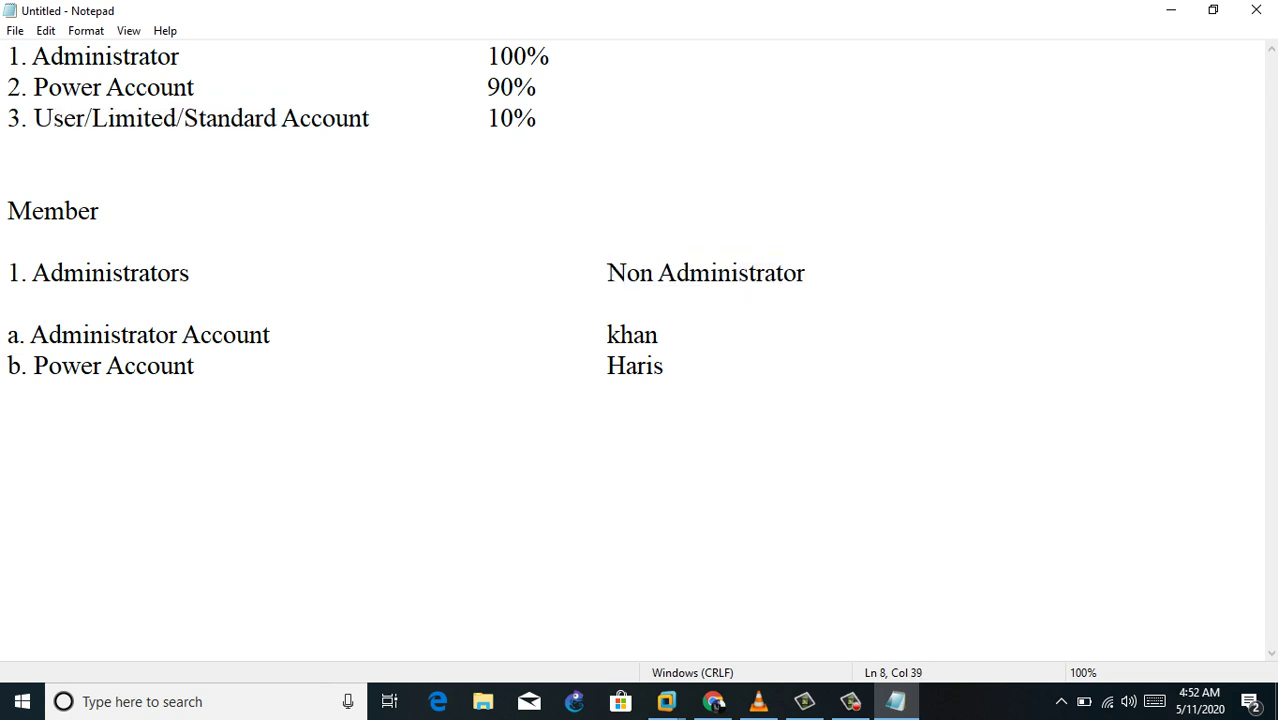
pyautogui.write('/Users')
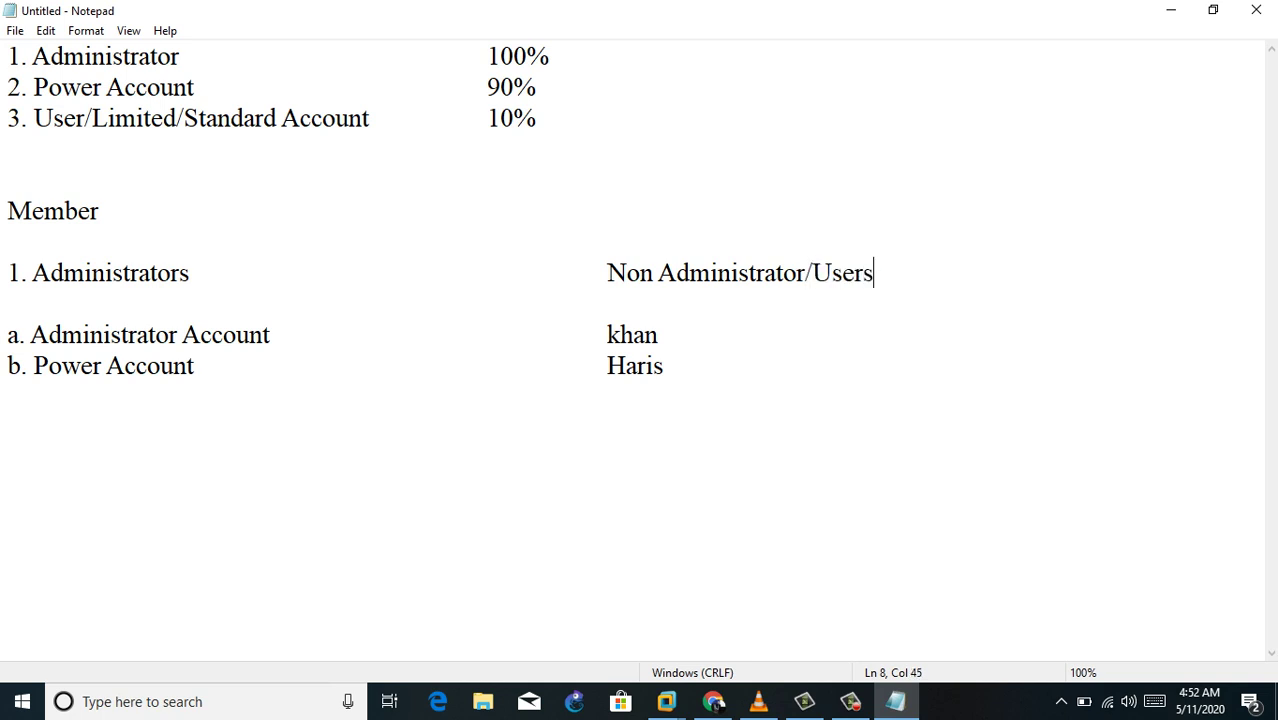
pyautogui.click(666, 701)
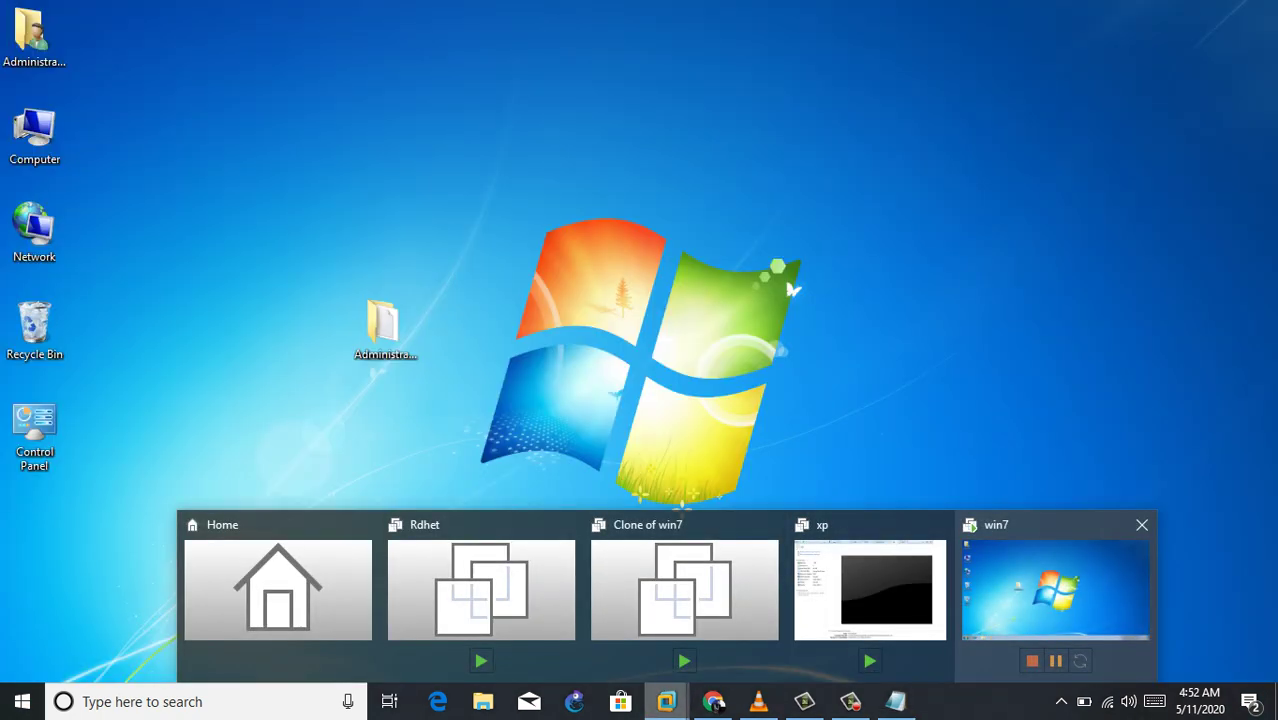
# Step: On the win7 VM, open Computer Management from Computer and list Local Users and Groups > Users
pyautogui.click(1055, 590)
pyautogui.click(34, 40)
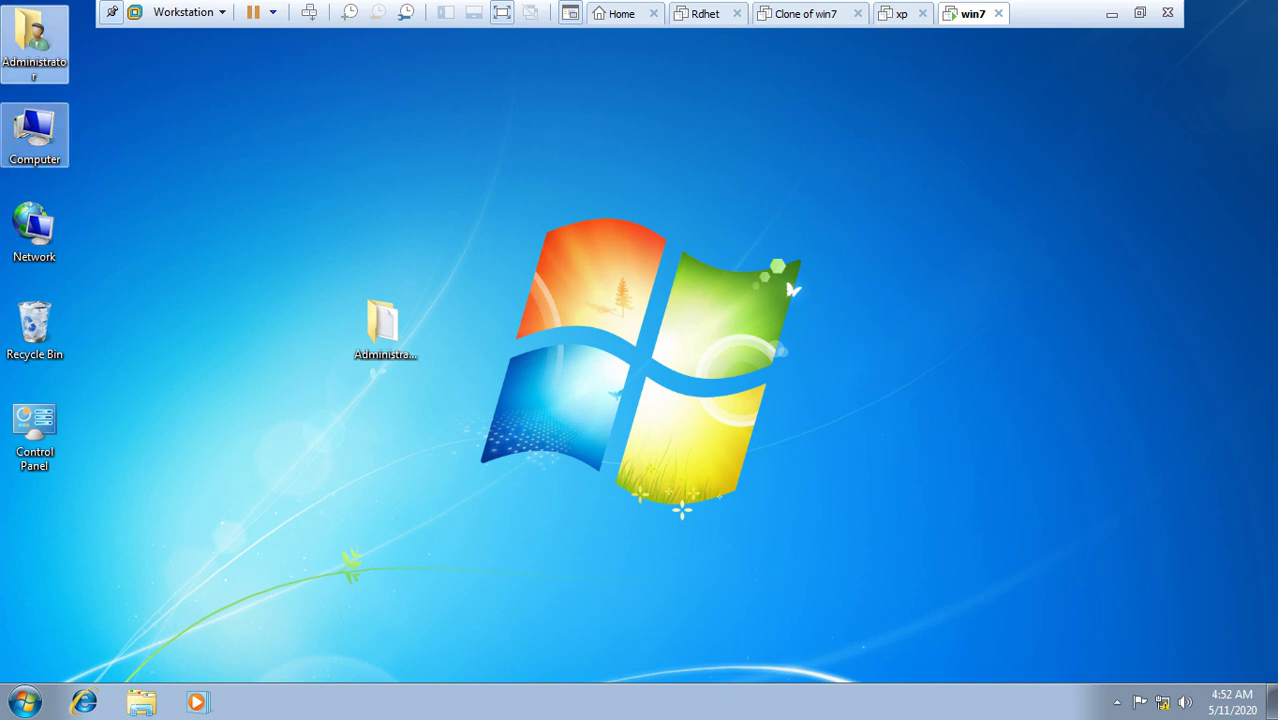
pyautogui.click(34, 135)
pyautogui.rightClick(43, 123)
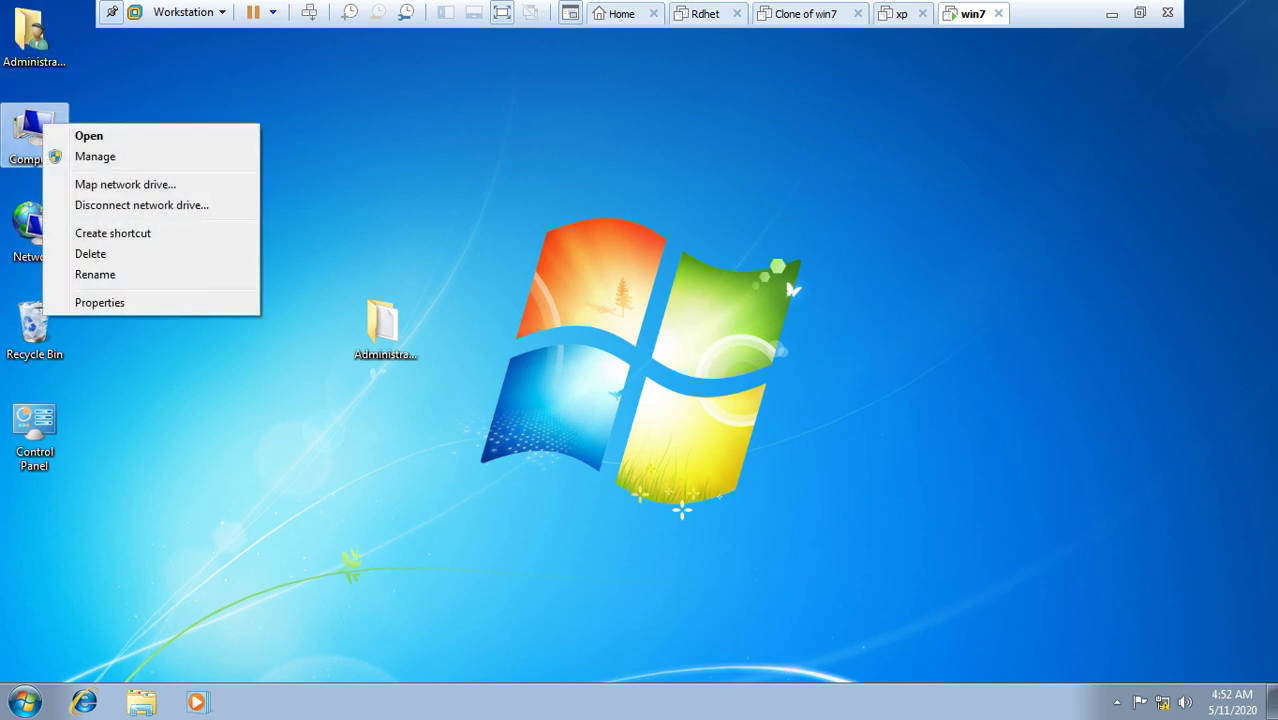
pyautogui.click(95, 156)
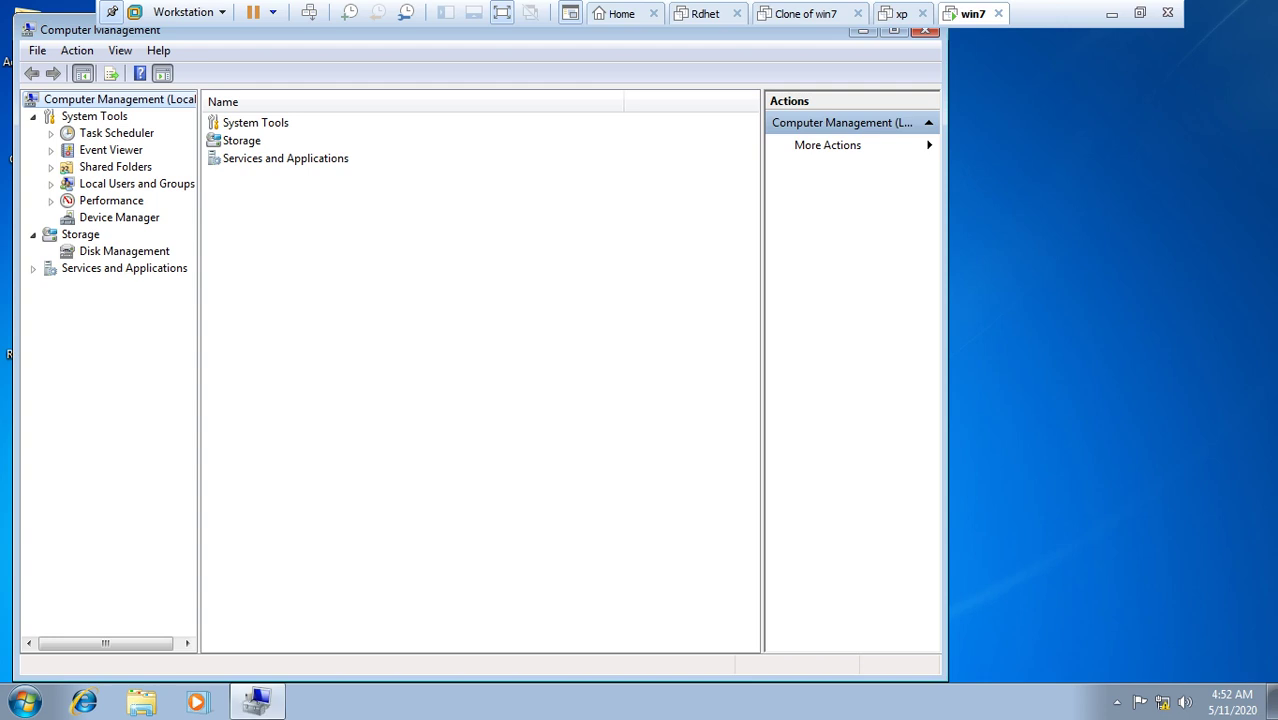
pyautogui.click(137, 184)
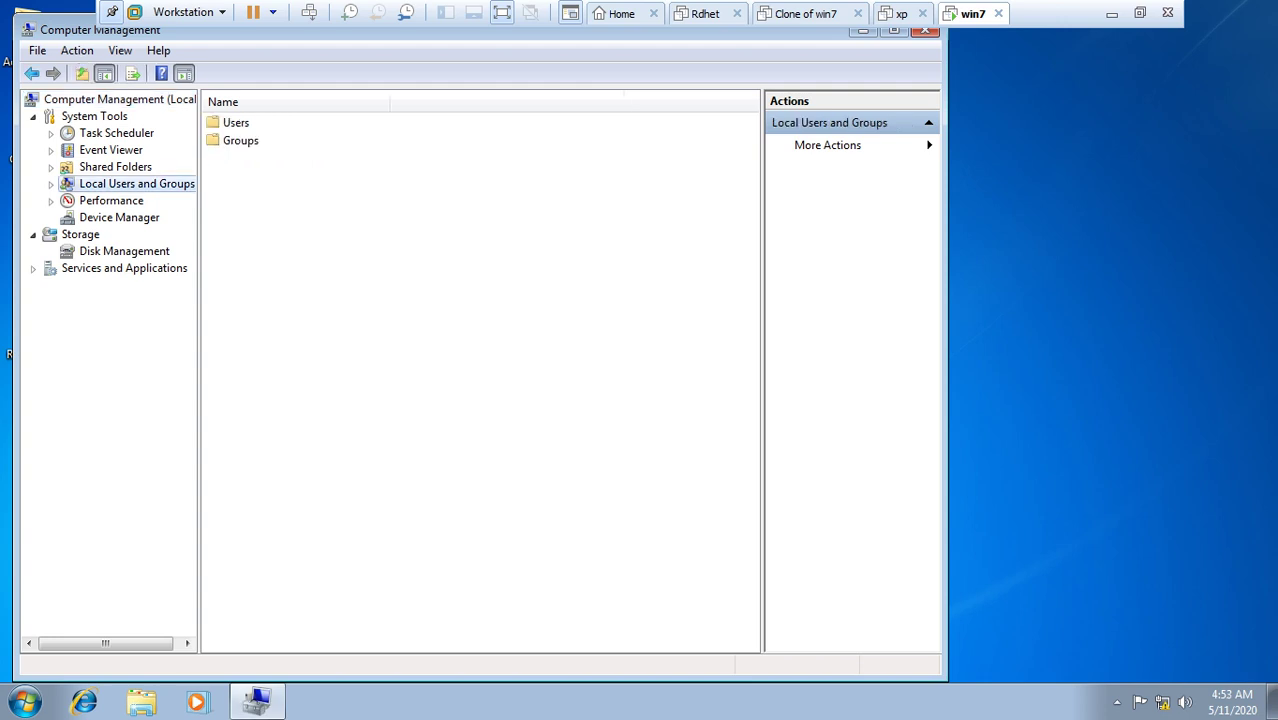
pyautogui.doubleClick(236, 122)
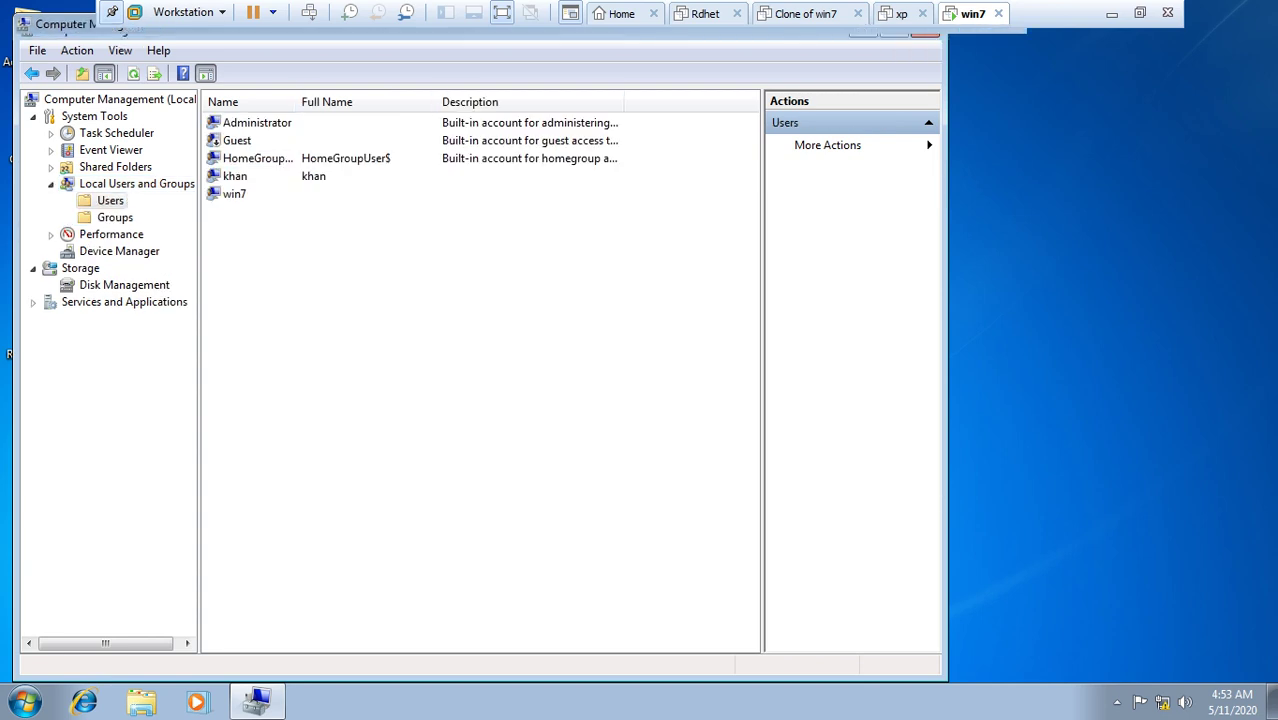
# Step: Maximize Computer Management and remove the Administrator account from the HomeUsers group
pyautogui.click(894, 30)
pyautogui.click(237, 103)
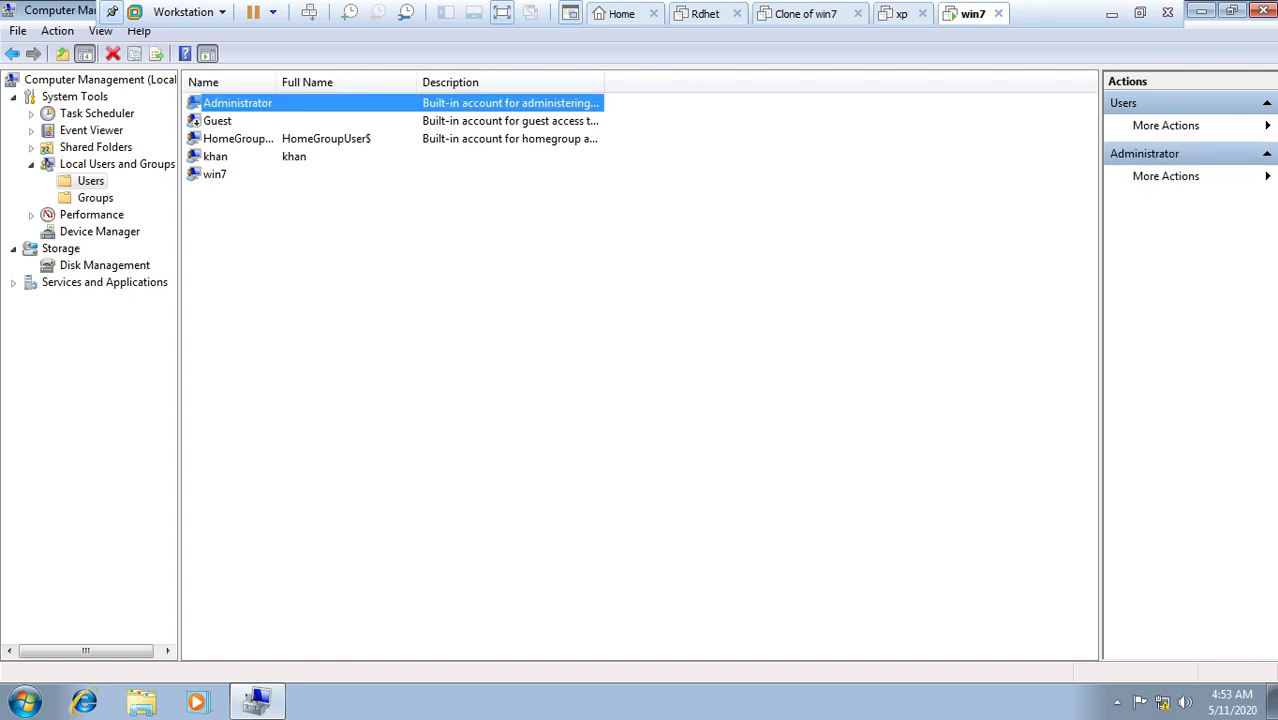
pyautogui.rightClick(233, 102)
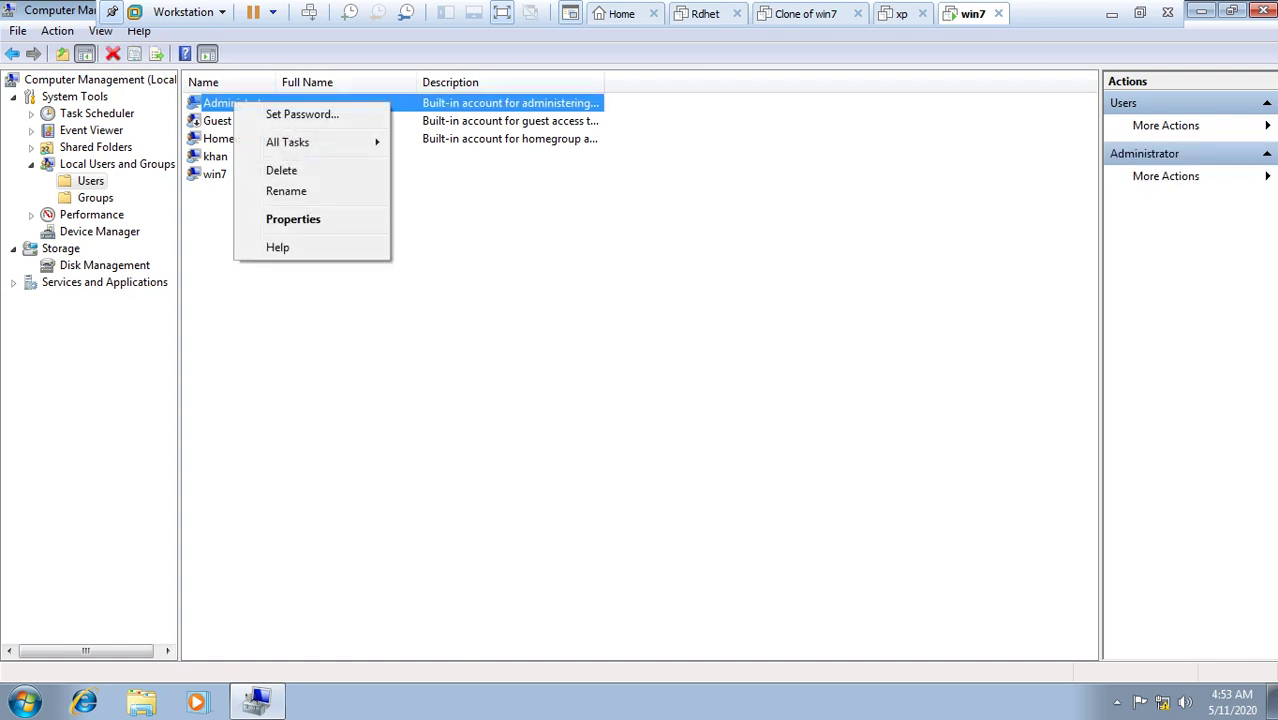
pyautogui.click(293, 219)
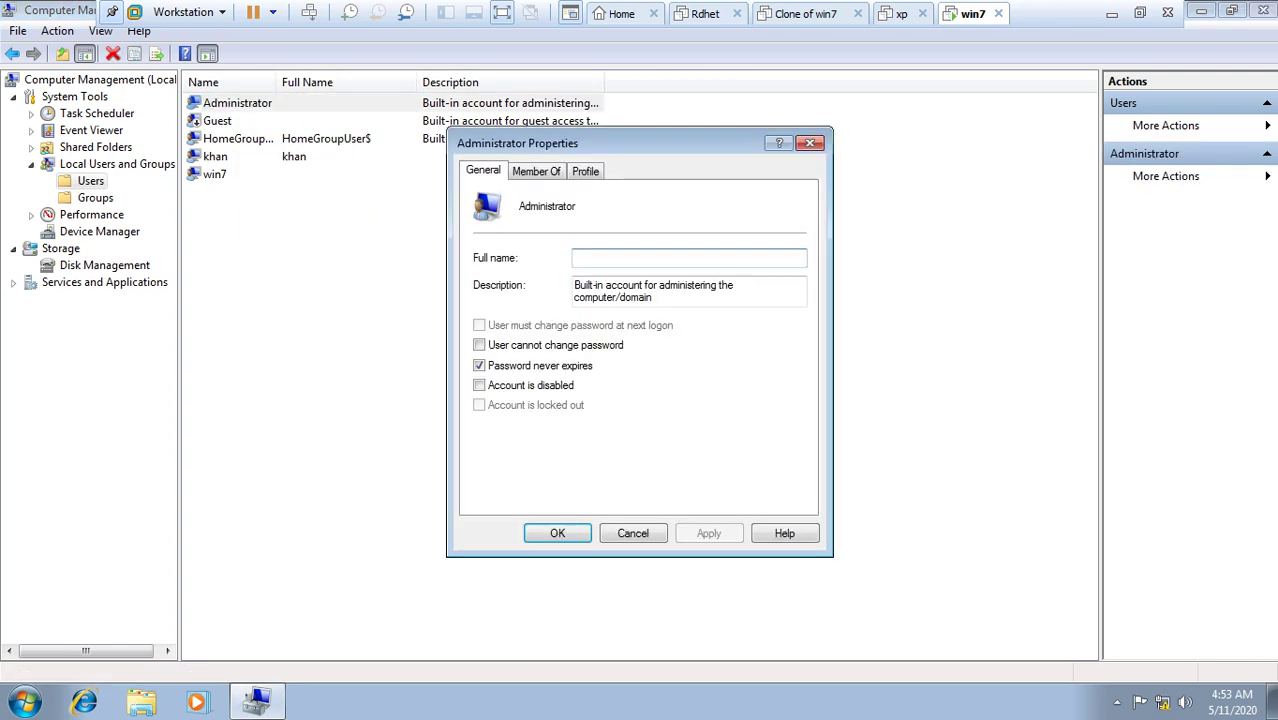
pyautogui.hotkey('ctrl', 'Tab')
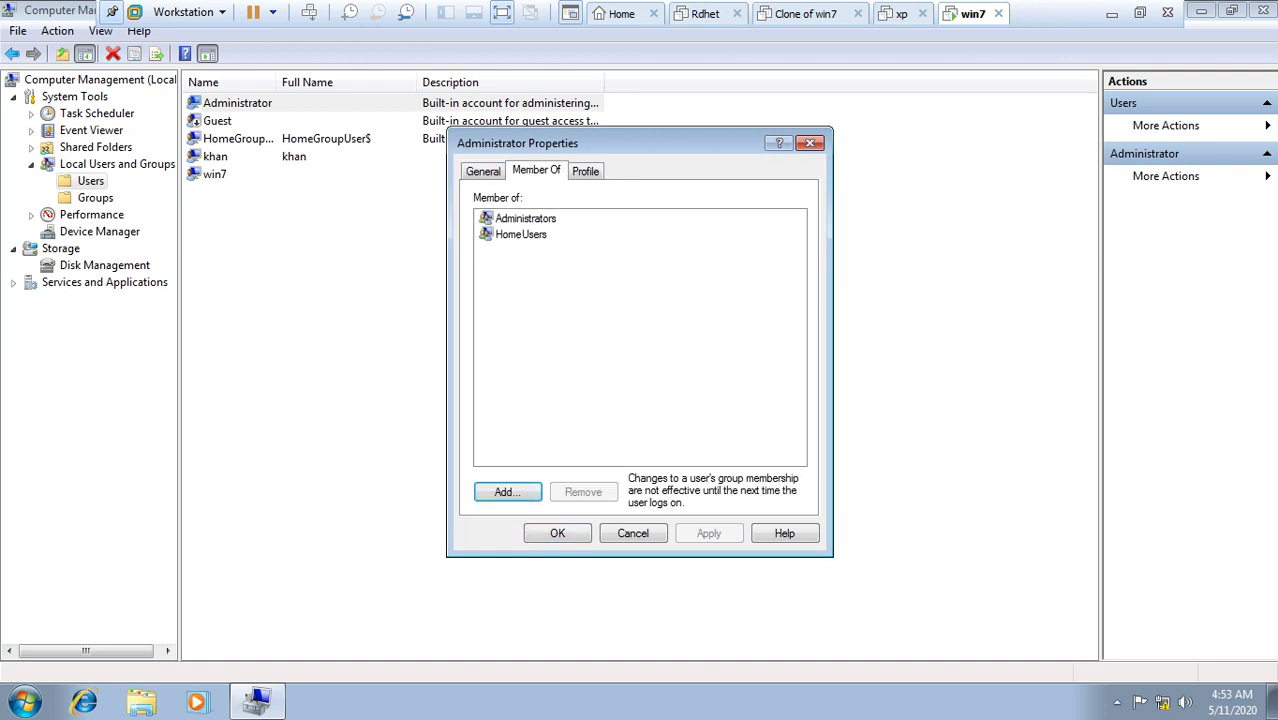
pyautogui.click(525, 218)
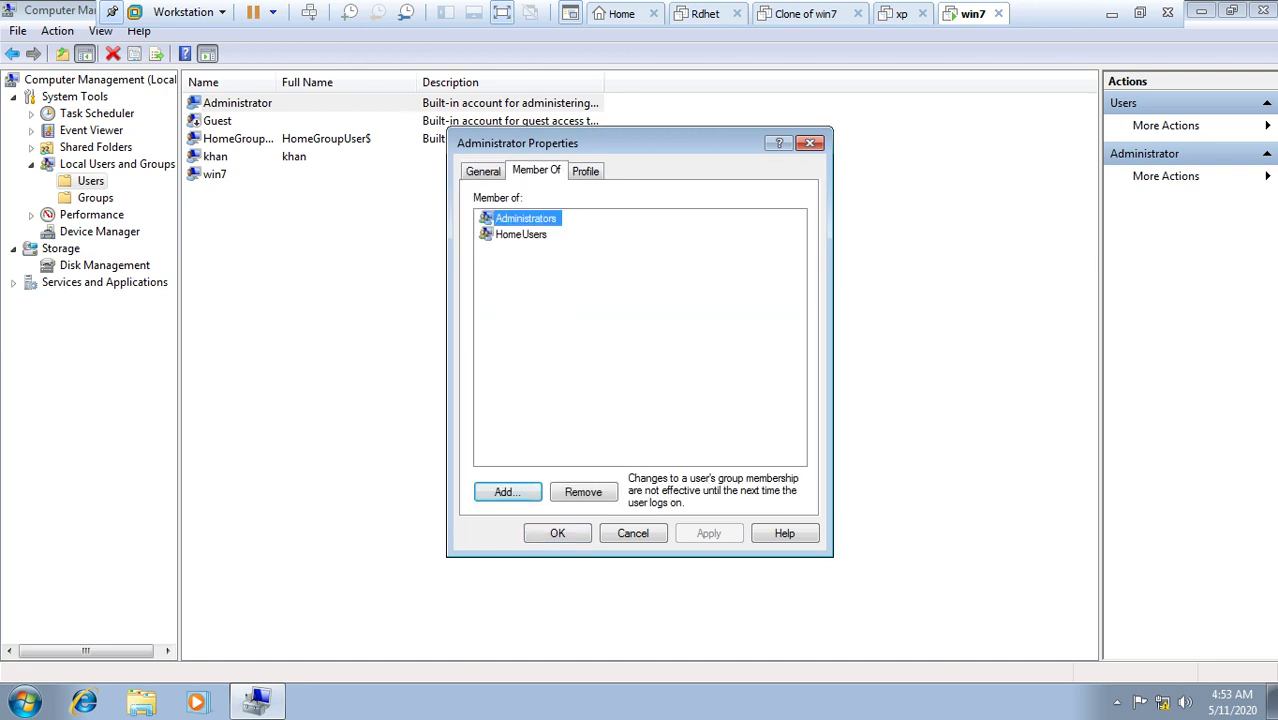
pyautogui.click(521, 234)
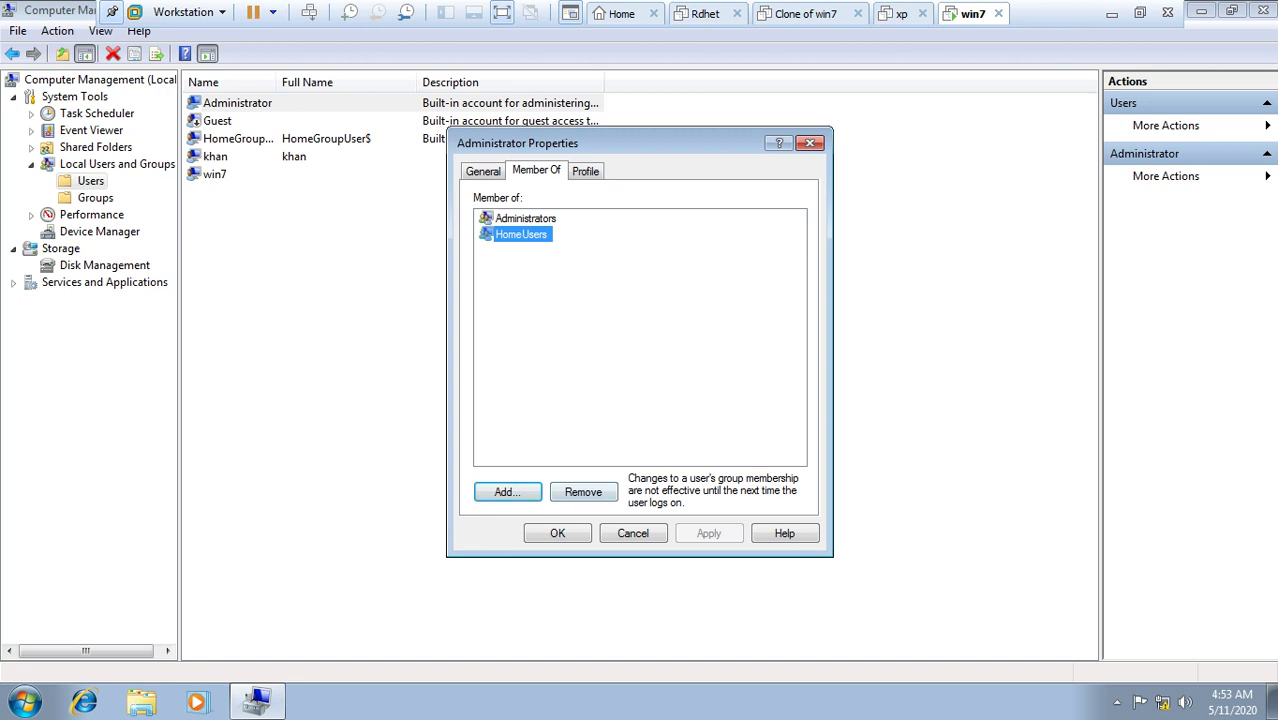
pyautogui.hotkey('alt', 'r')
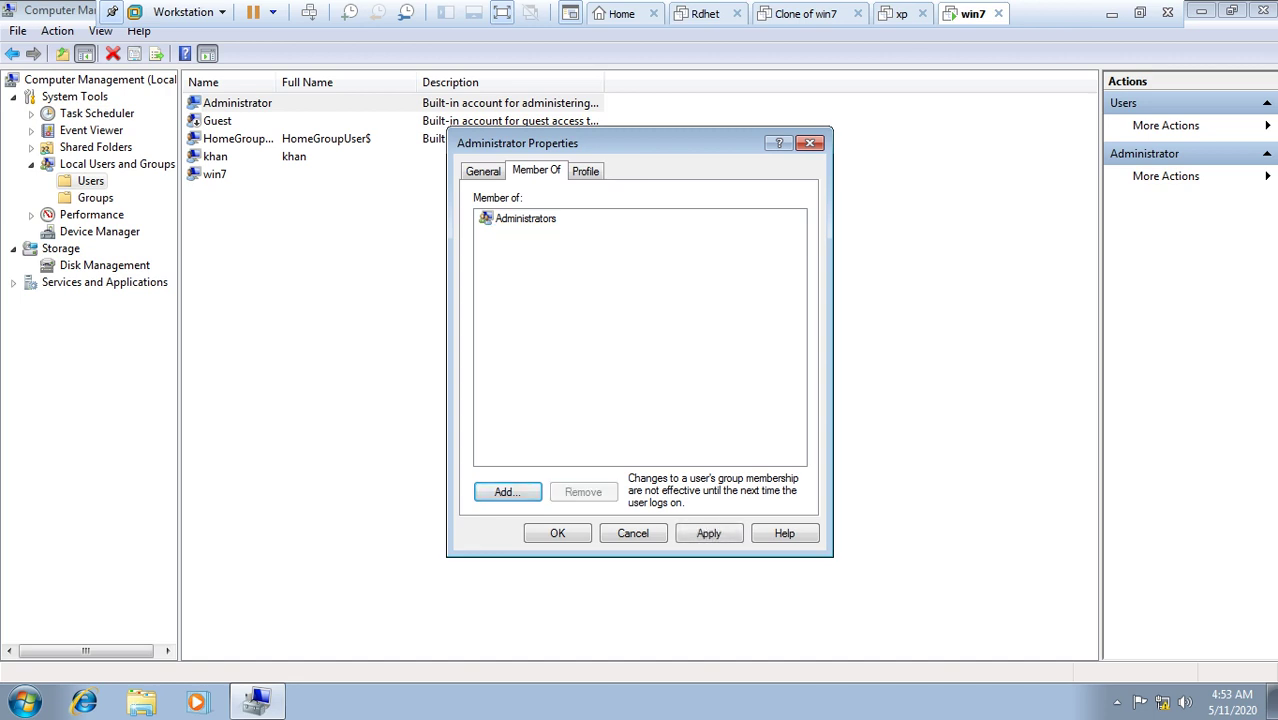
pyautogui.click(525, 218)
pyautogui.click(557, 533)
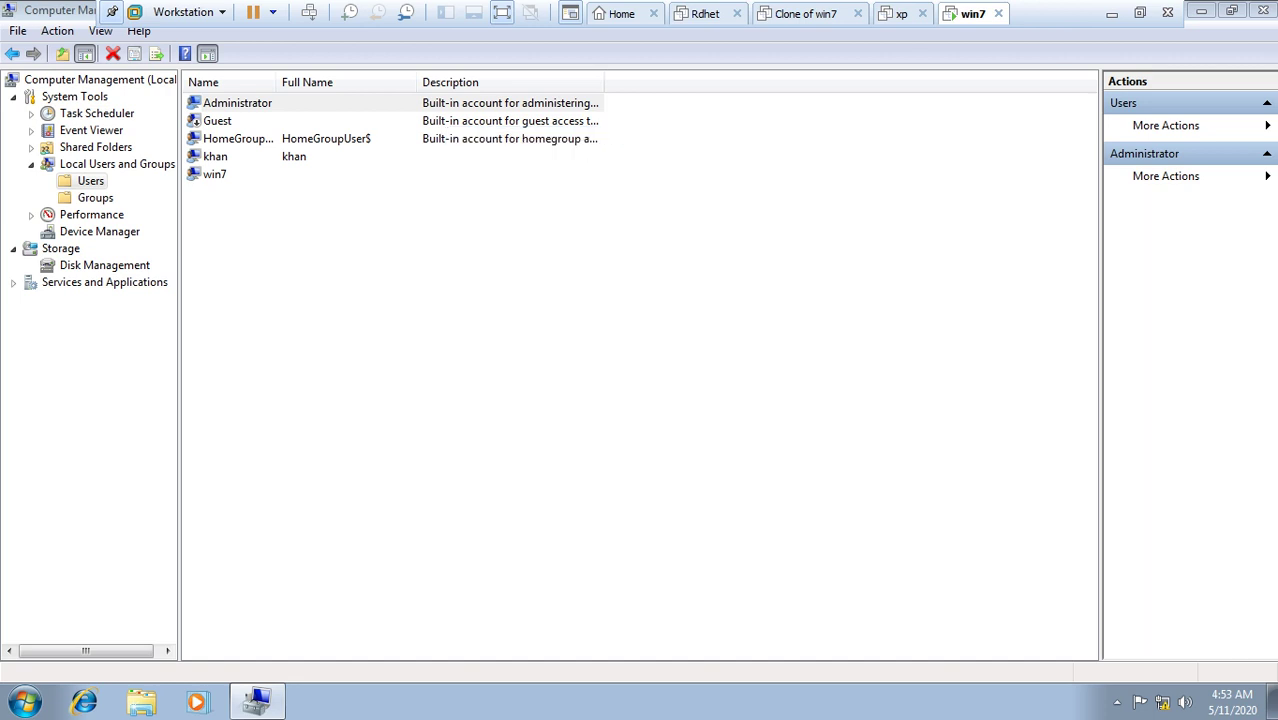
# Step: Remove the win7 account from HomeUsers so only Administrators remains, and save
pyautogui.click(215, 174)
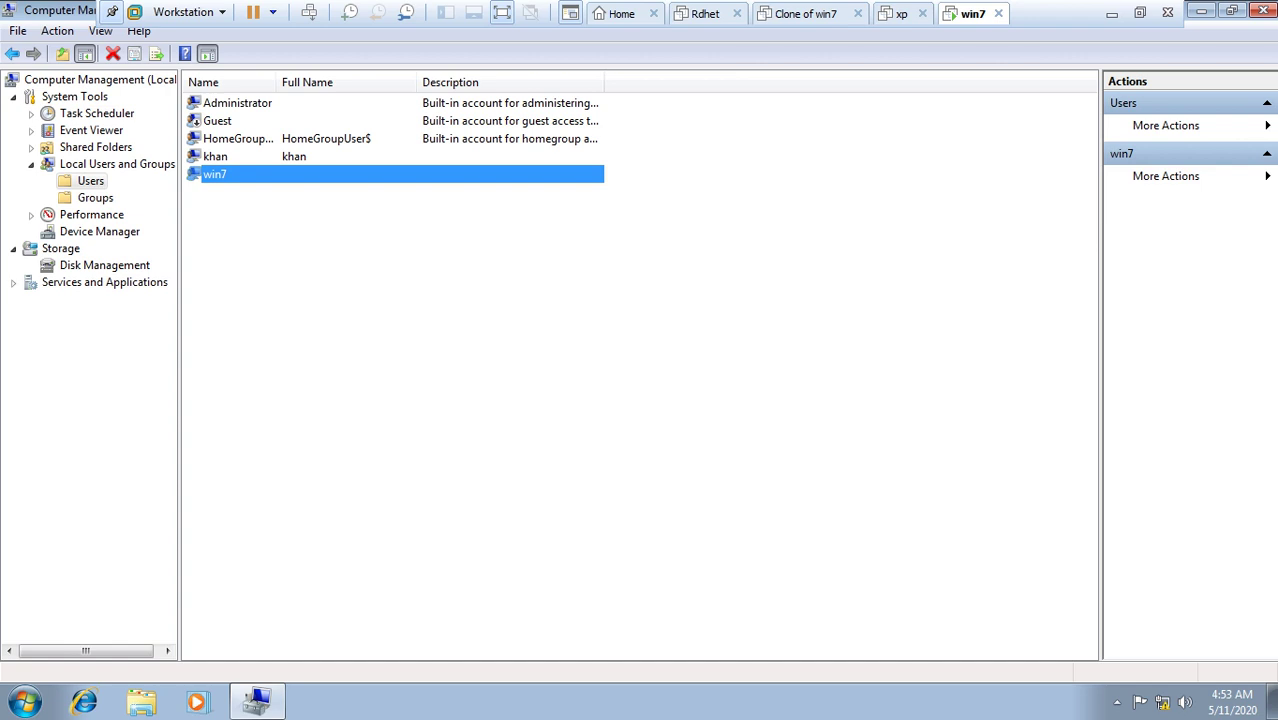
pyautogui.rightClick(213, 177)
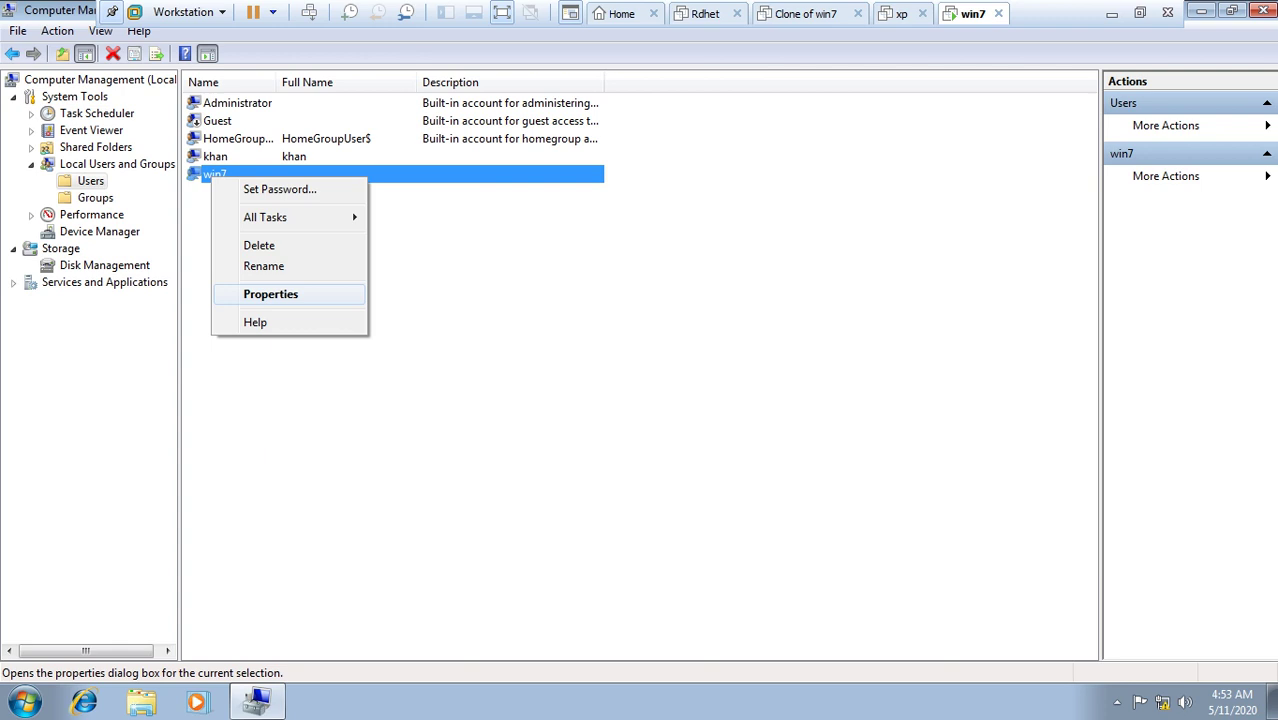
pyautogui.click(270, 294)
pyautogui.click(536, 170)
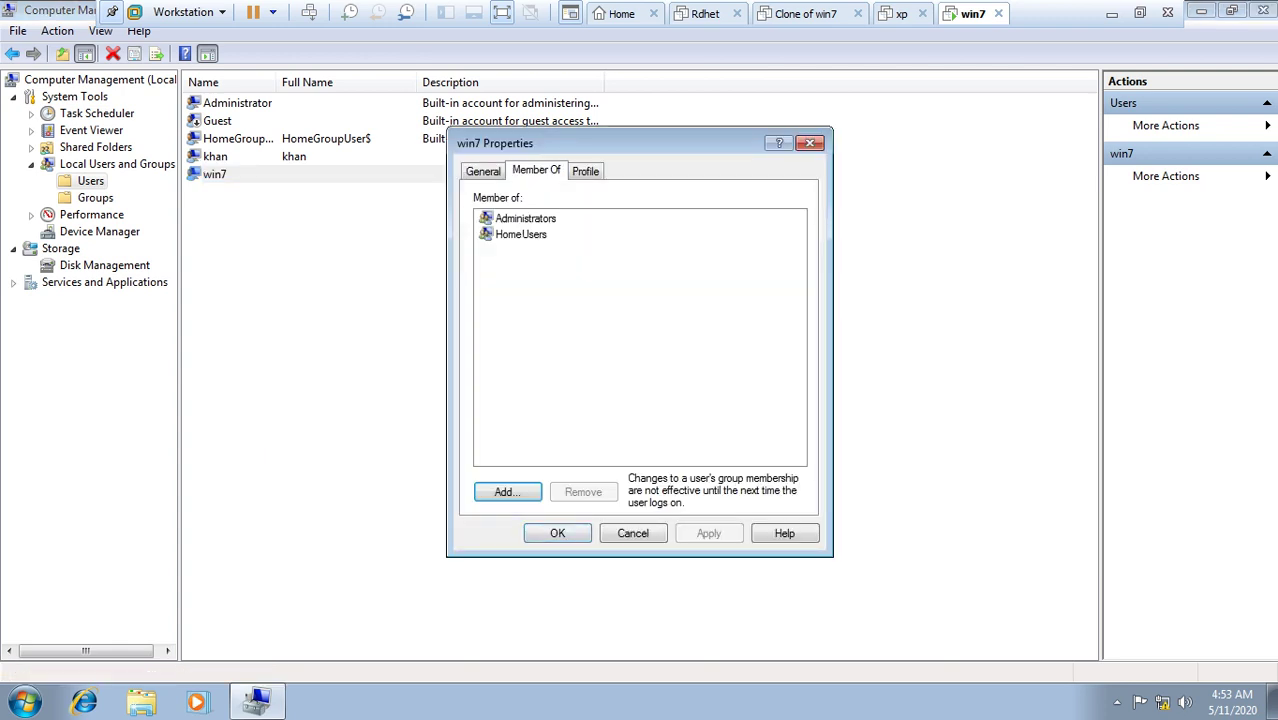
pyautogui.click(525, 218)
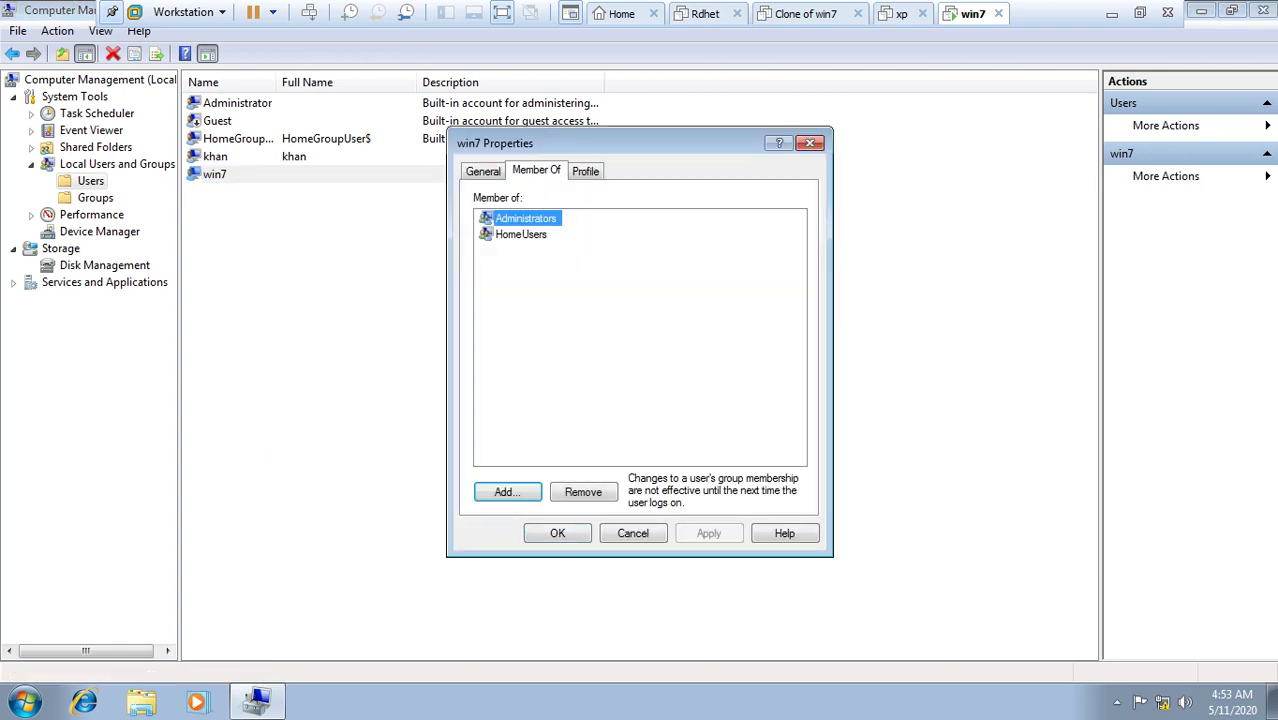
pyautogui.click(521, 234)
pyautogui.press('Delete')
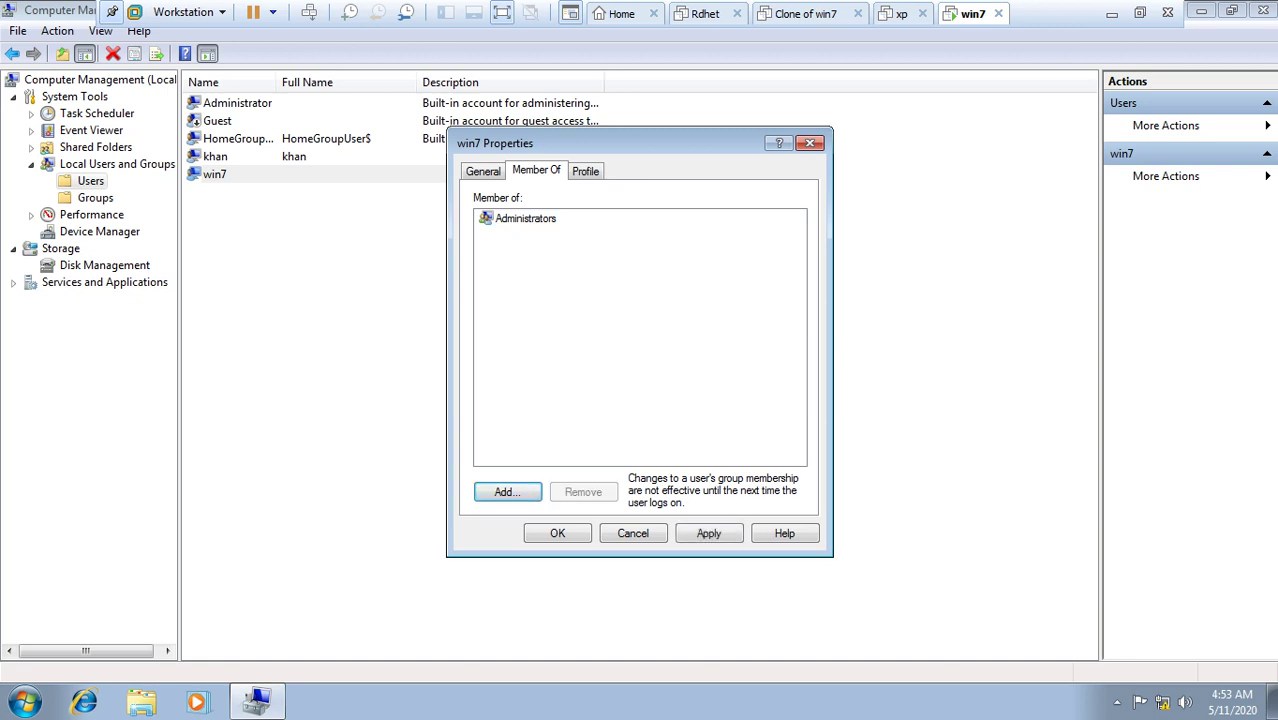
pyautogui.click(525, 218)
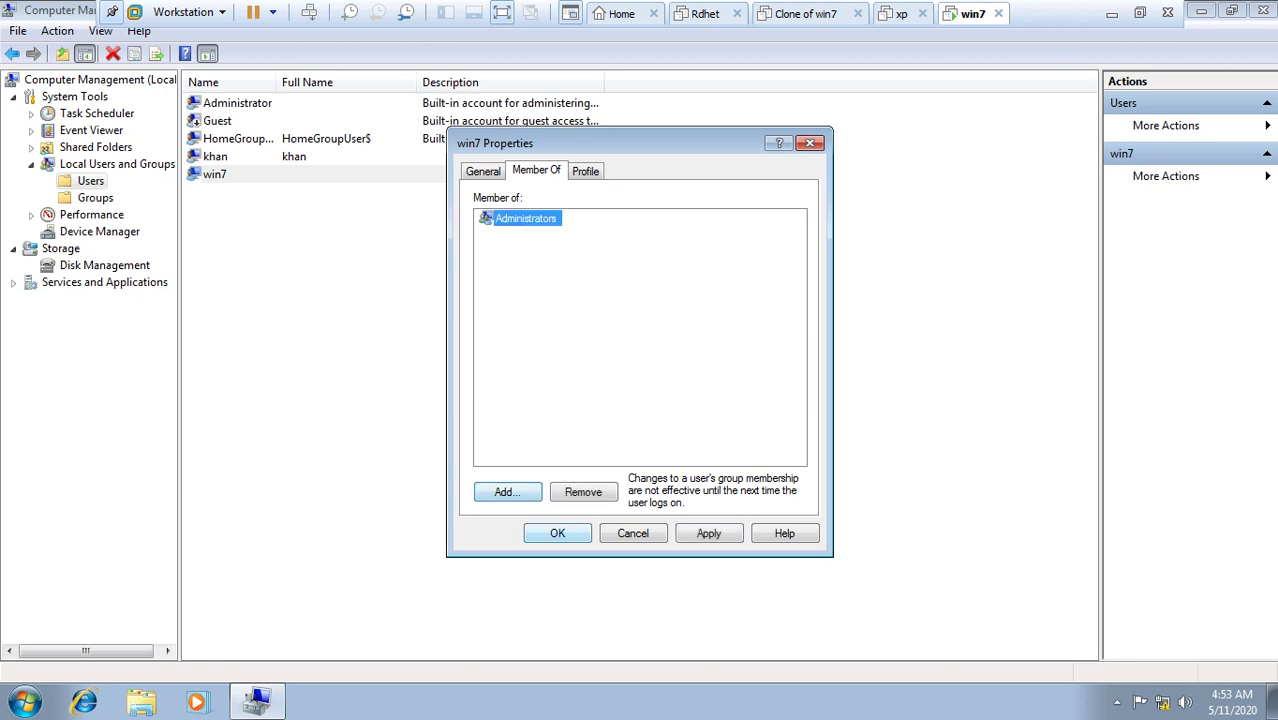
pyautogui.click(557, 533)
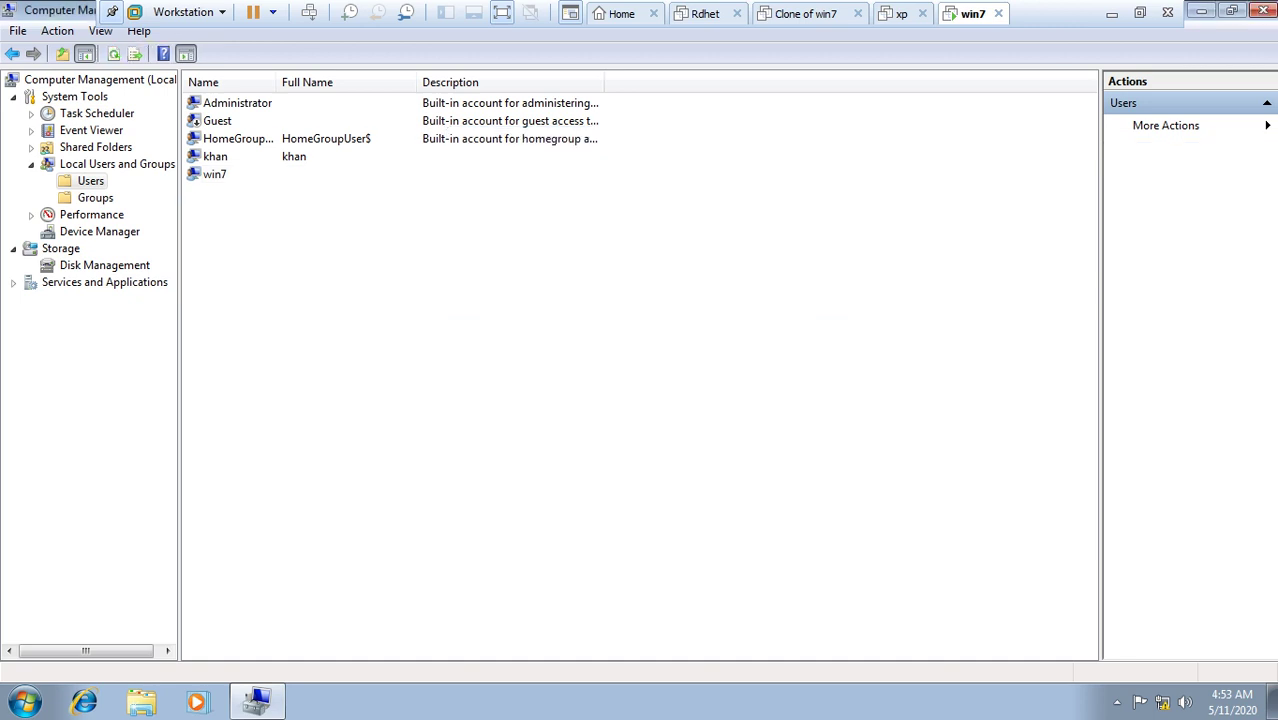
# Step: Review the standard user account's Member Of tab showing only Users, then return to host Notepad
pyautogui.click(215, 156)
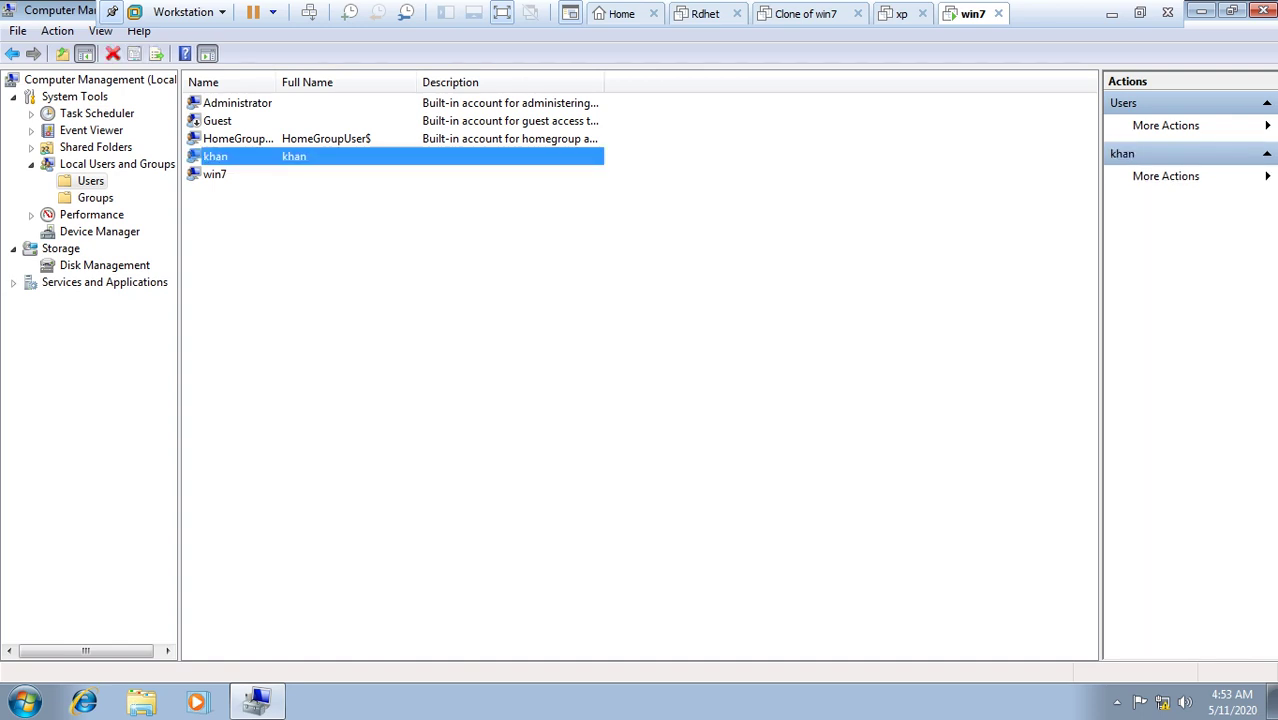
pyautogui.rightClick(220, 156)
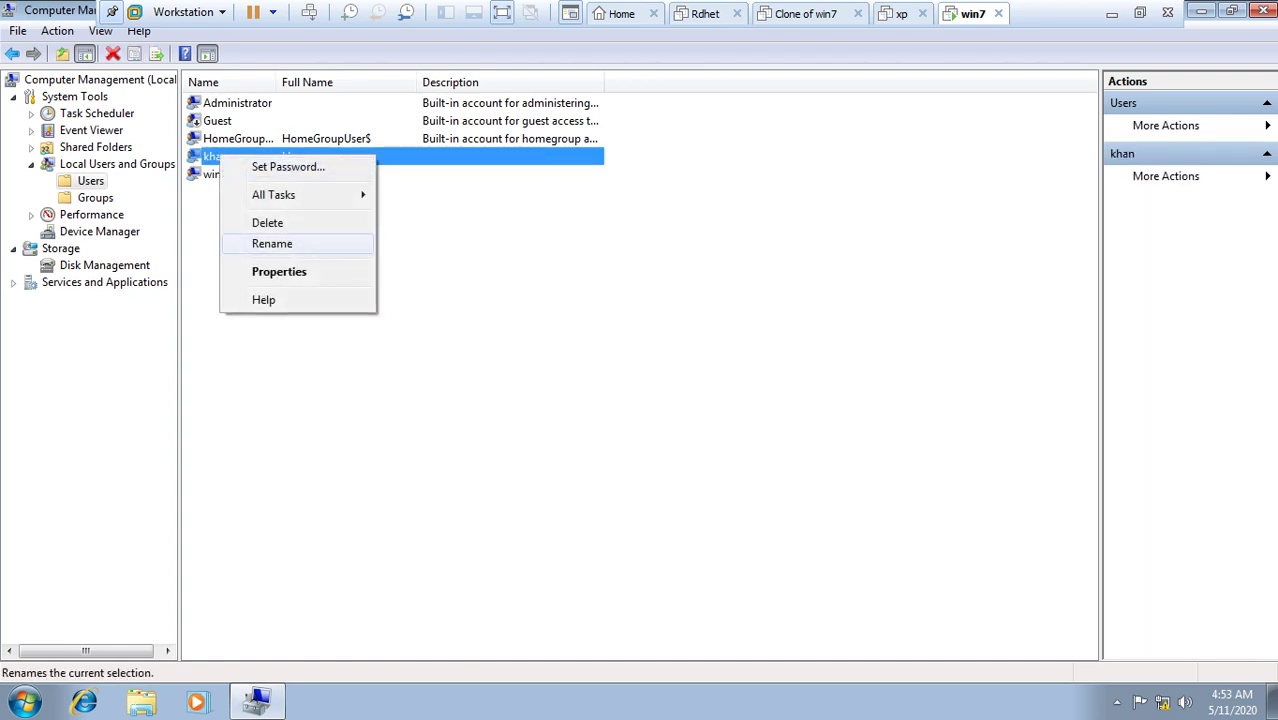
pyautogui.click(279, 271)
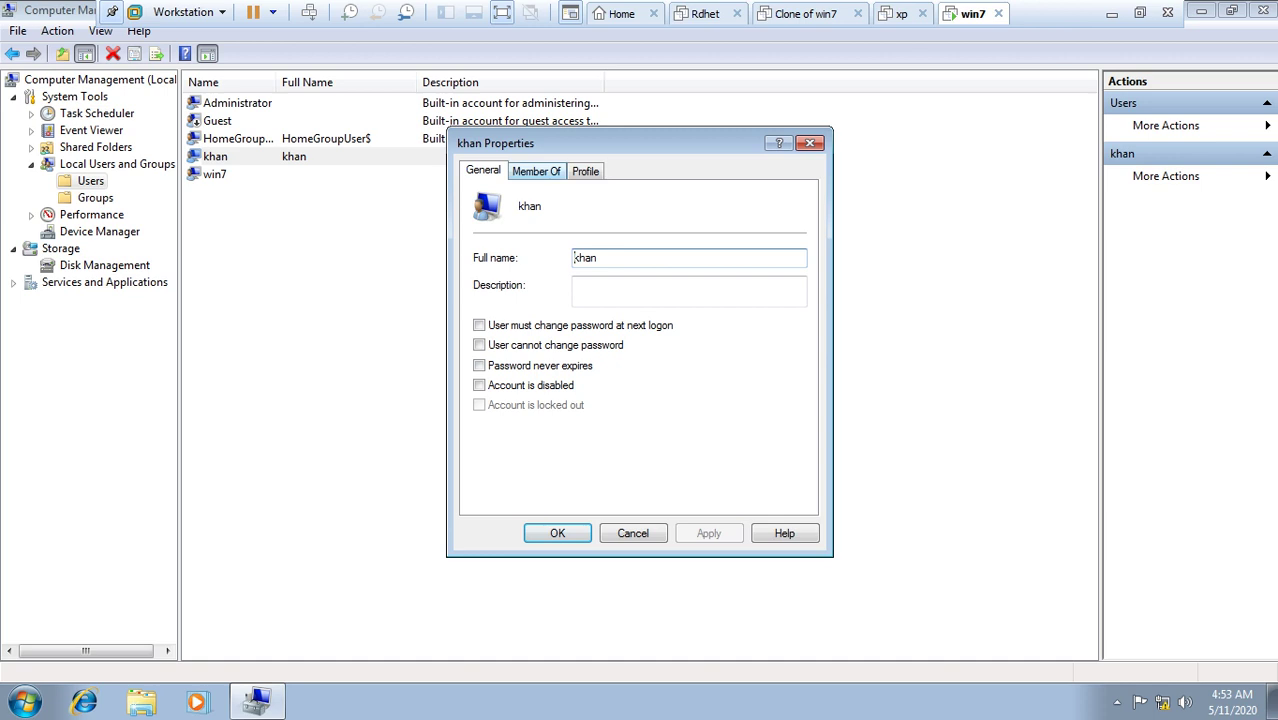
pyautogui.hotkey('ctrl', 'Tab')
pyautogui.click(507, 218)
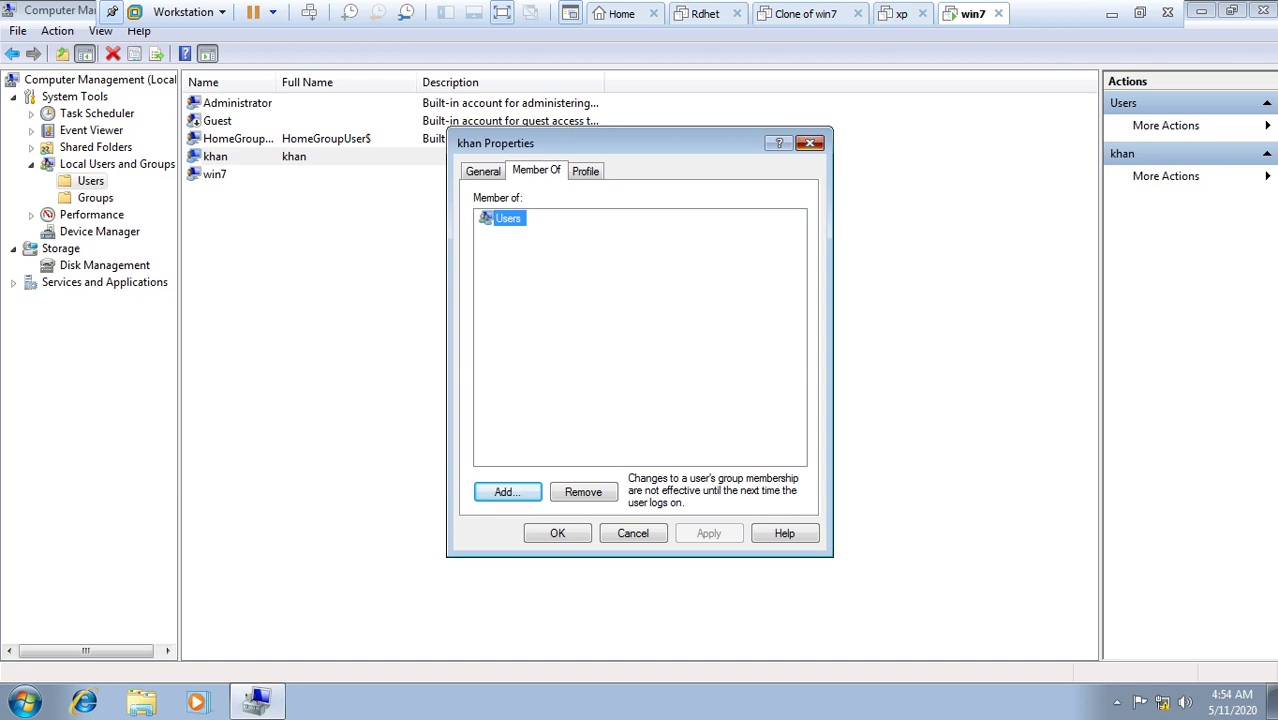
pyautogui.click(810, 143)
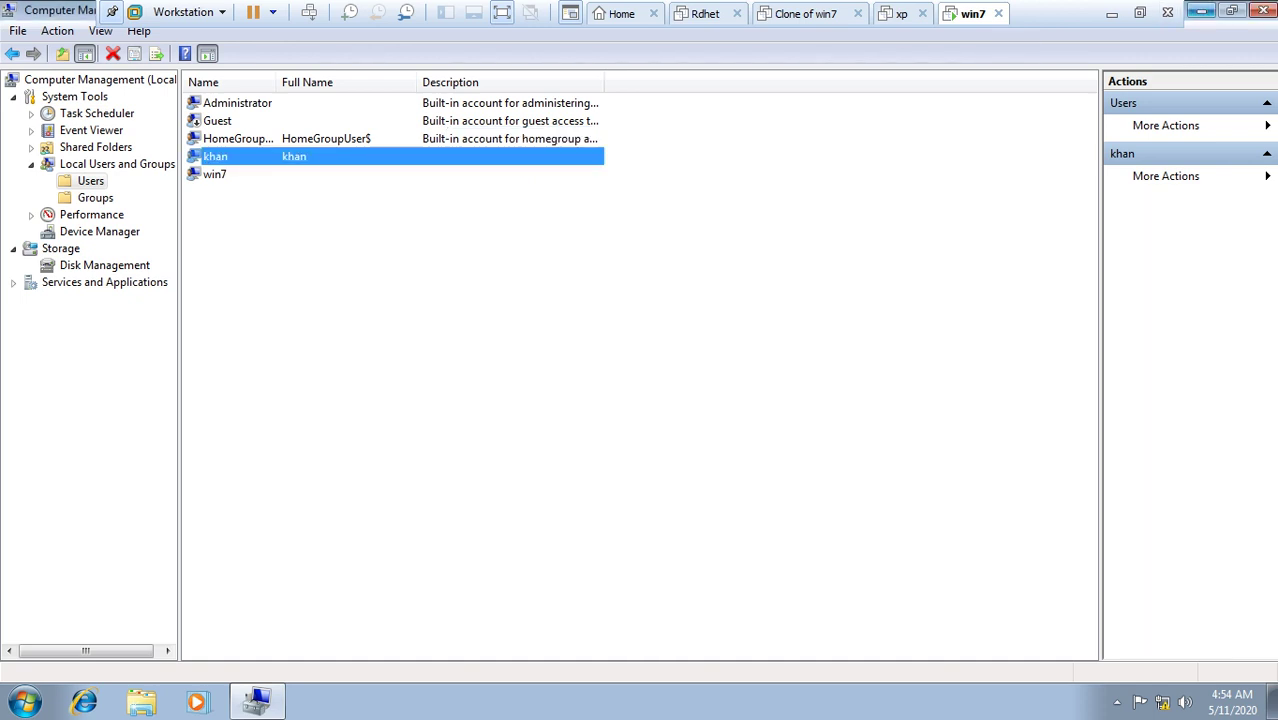
pyautogui.click(1111, 13)
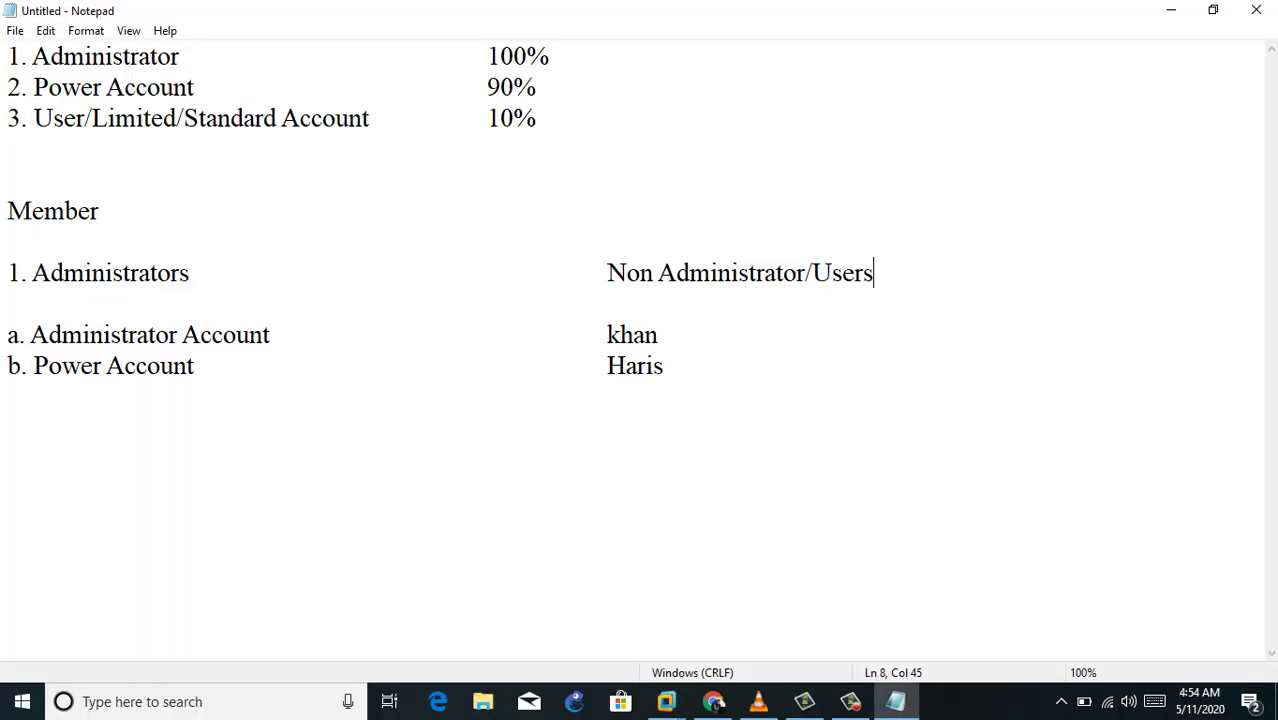
pyautogui.moveTo(32, 273); pyautogui.dragTo(190, 273)
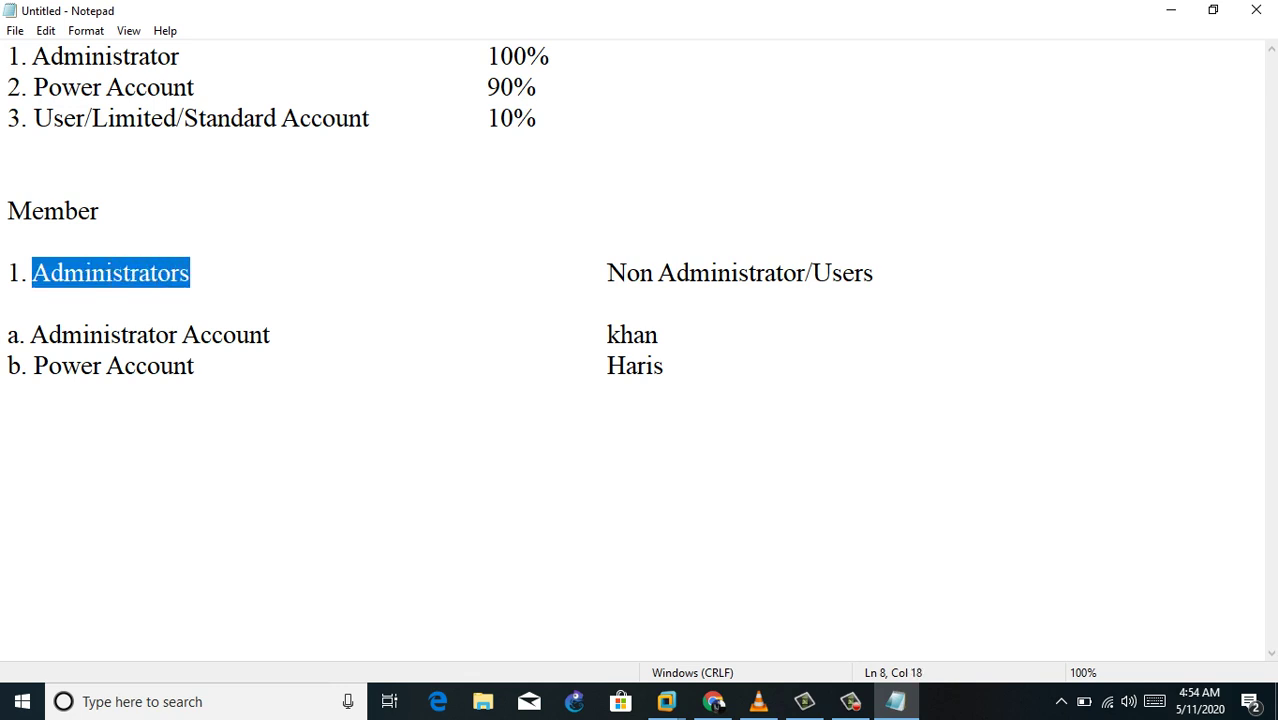
pyautogui.moveTo(30, 335); pyautogui.dragTo(250, 335)
pyautogui.moveTo(33, 366); pyautogui.dragTo(195, 366)
pyautogui.moveTo(190, 273); pyautogui.dragTo(33, 273)
pyautogui.moveTo(607, 273); pyautogui.dragTo(762, 273)
pyautogui.moveTo(607, 335); pyautogui.dragTo(658, 335)
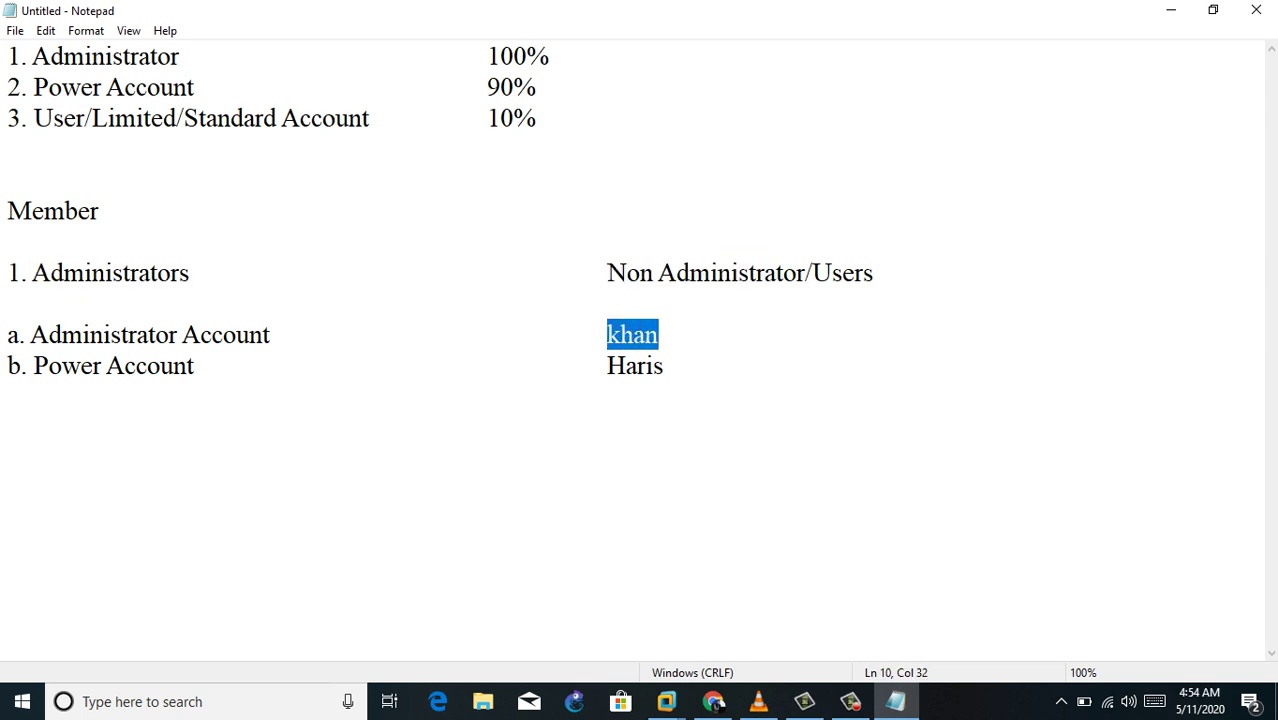
pyautogui.moveTo(607, 366); pyautogui.dragTo(663, 366)
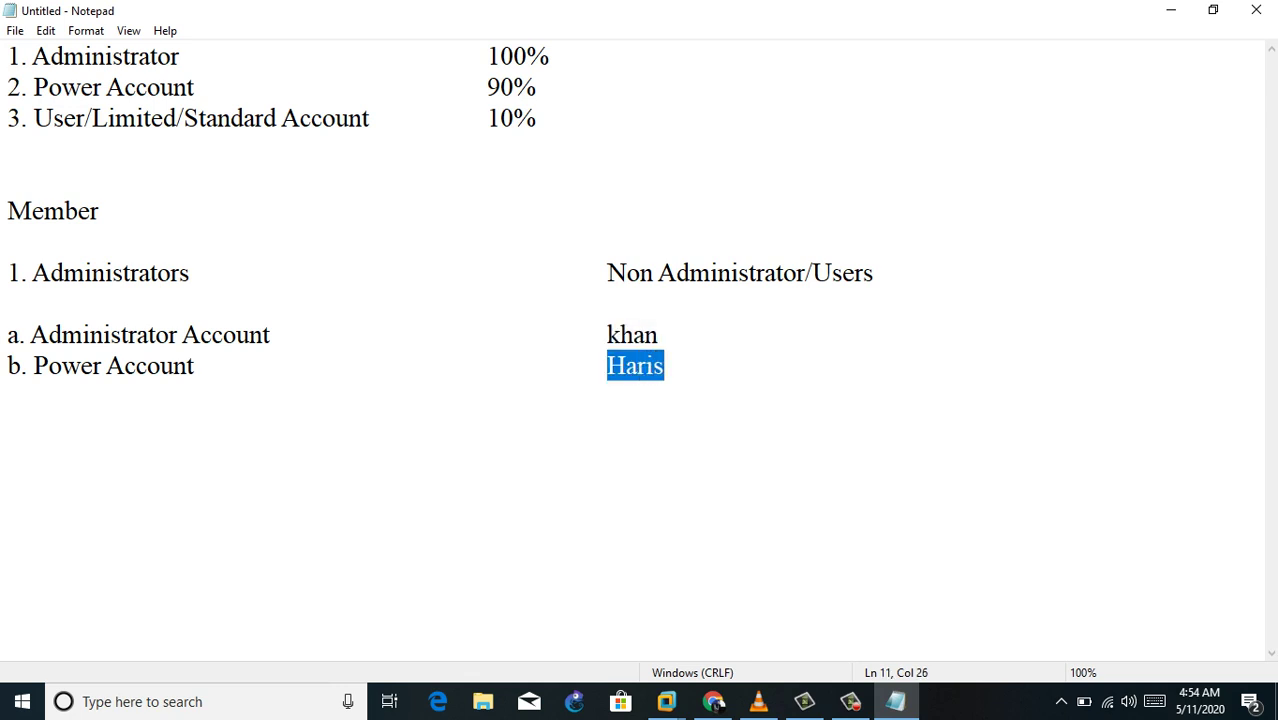
pyautogui.click(34, 118)
pyautogui.hotkey('shift', 'Down')
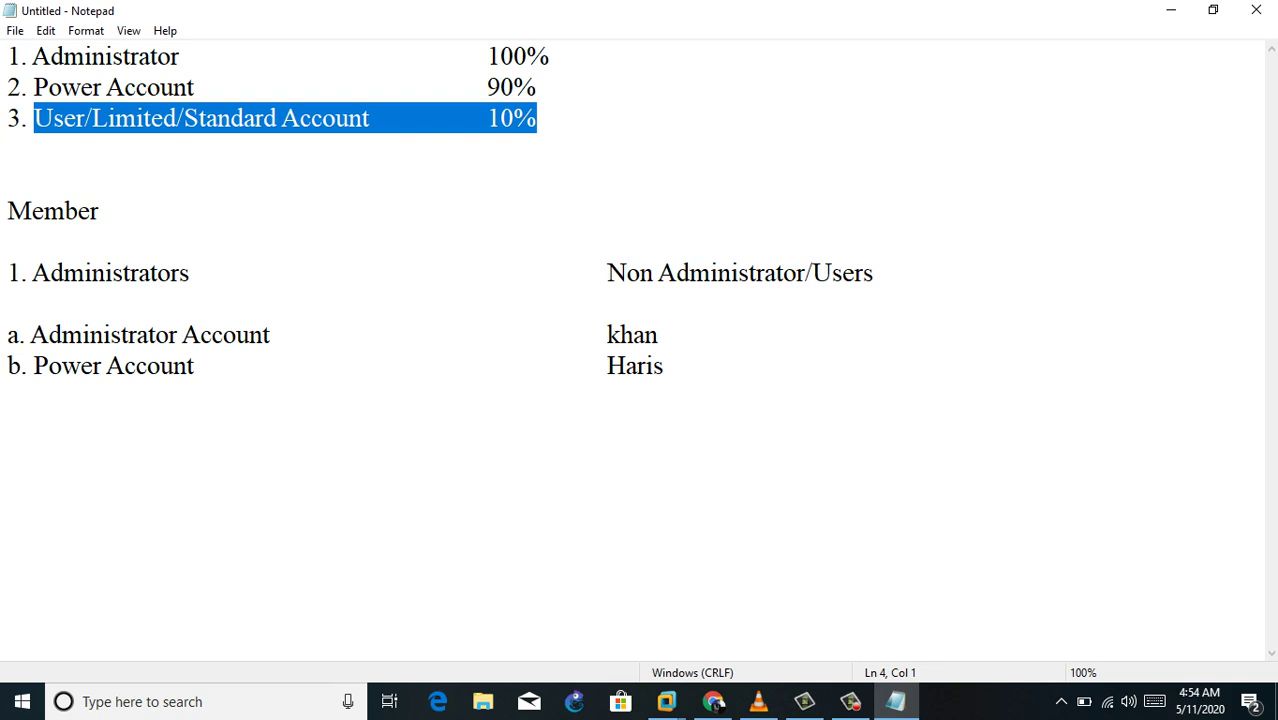
pyautogui.moveTo(666, 701)
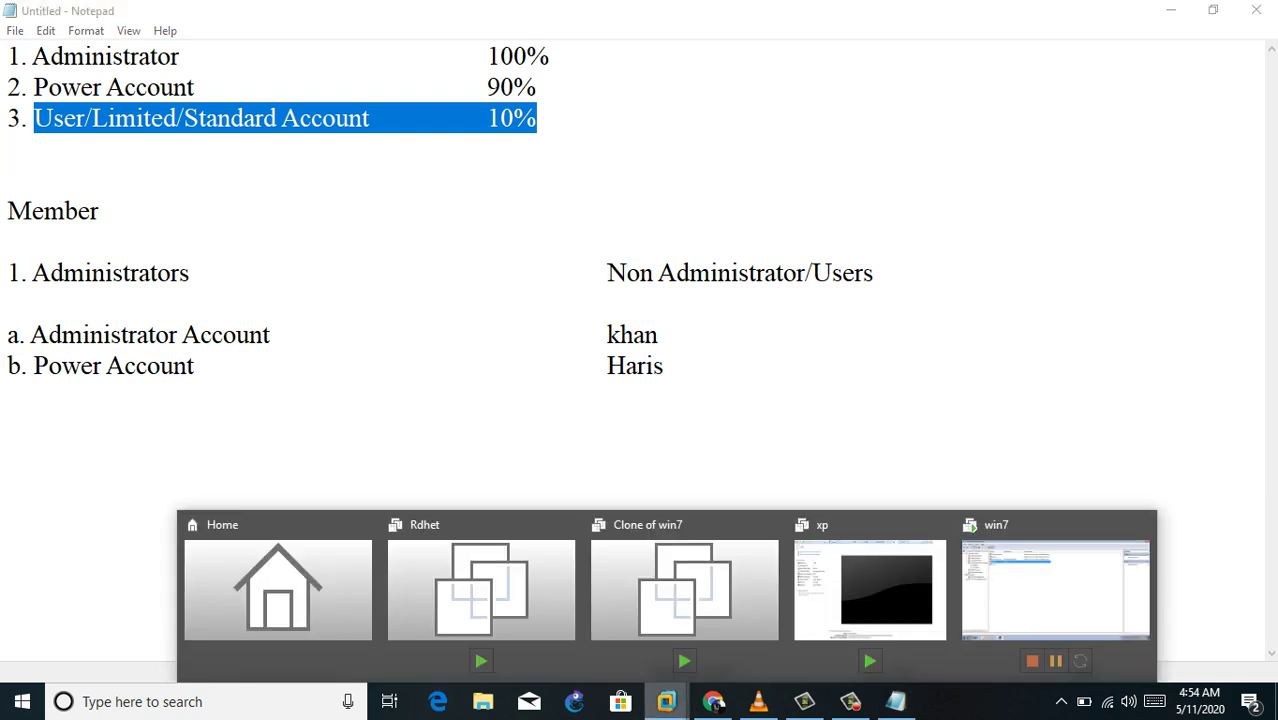
# Step: Switch to the win7 VM and close Computer Management
pyautogui.click(1056, 605)
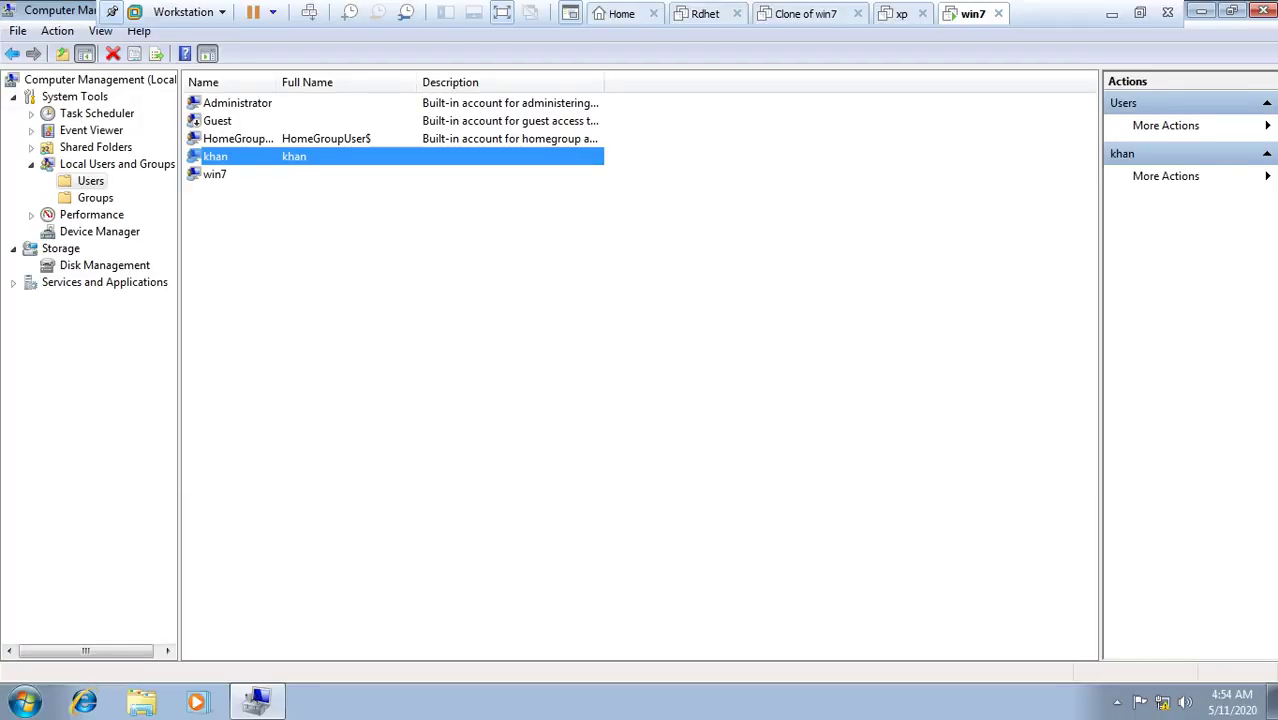
pyautogui.click(1260, 10)
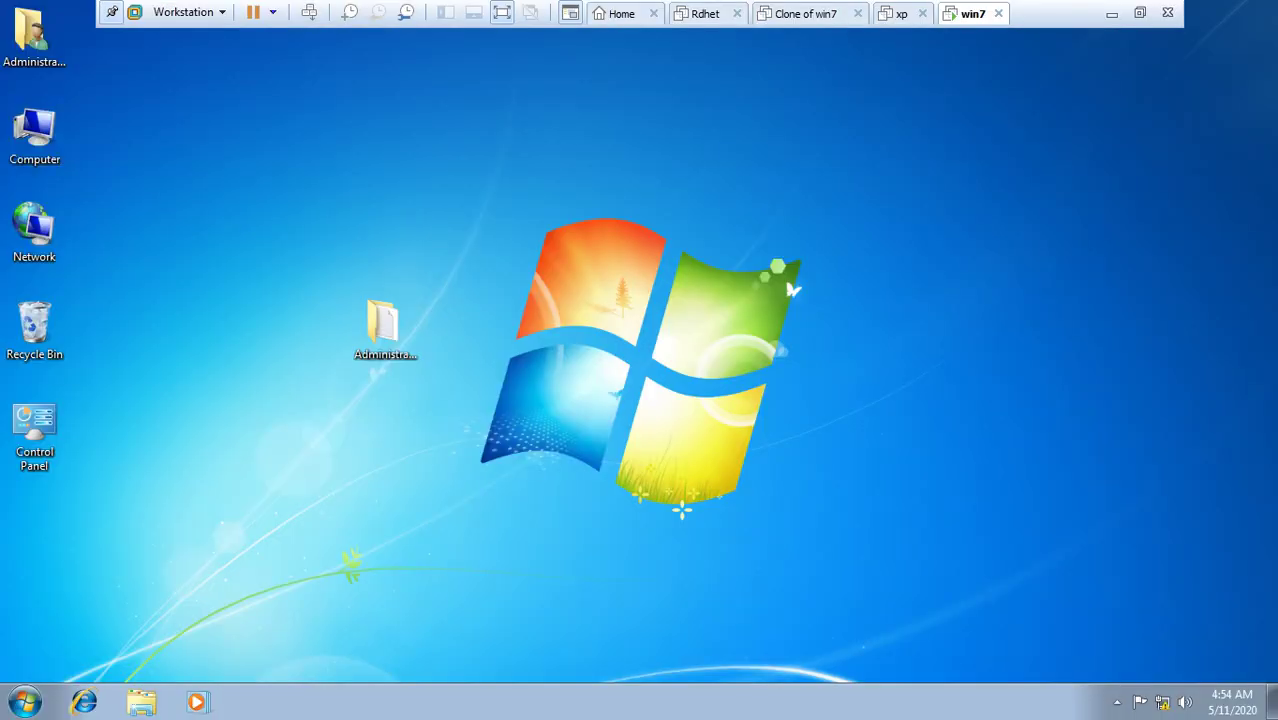
pyautogui.click(34, 40)
# Step: Run cmd, move up to C:\ with cd.. twice, then exit the command prompt
pyautogui.press('super+r')
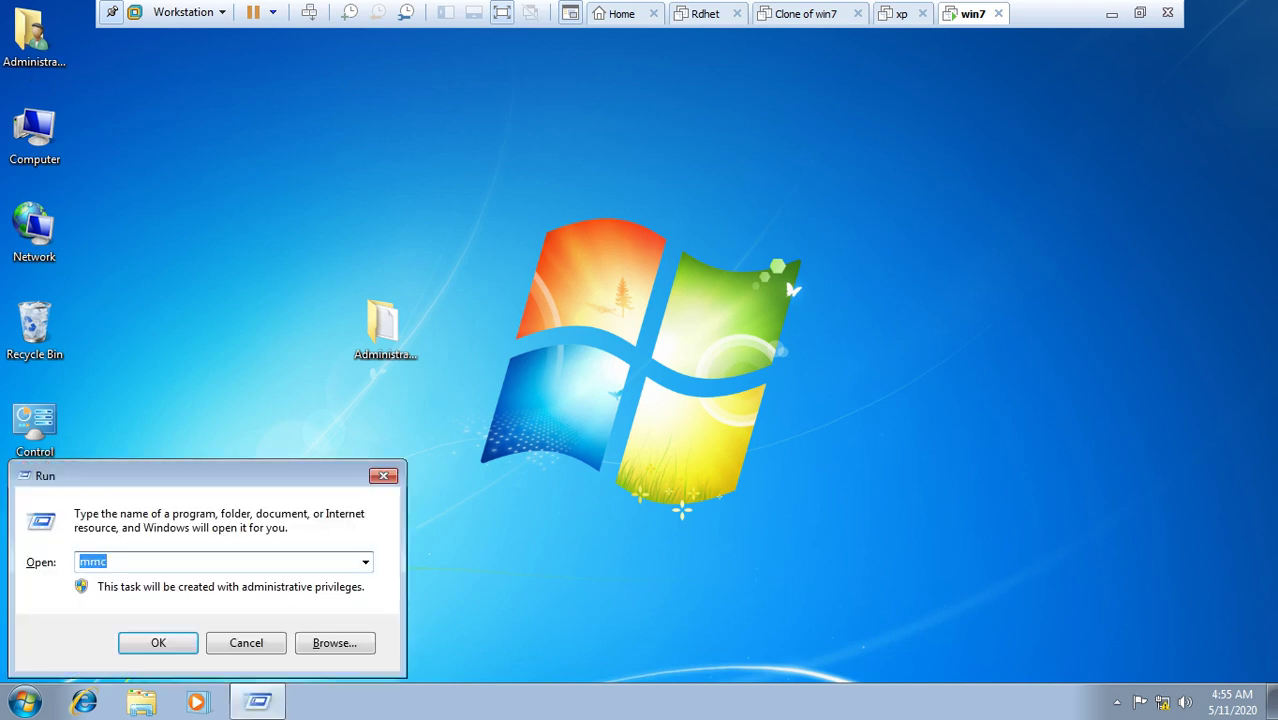
pyautogui.write('cmd')
pyautogui.press('Return')
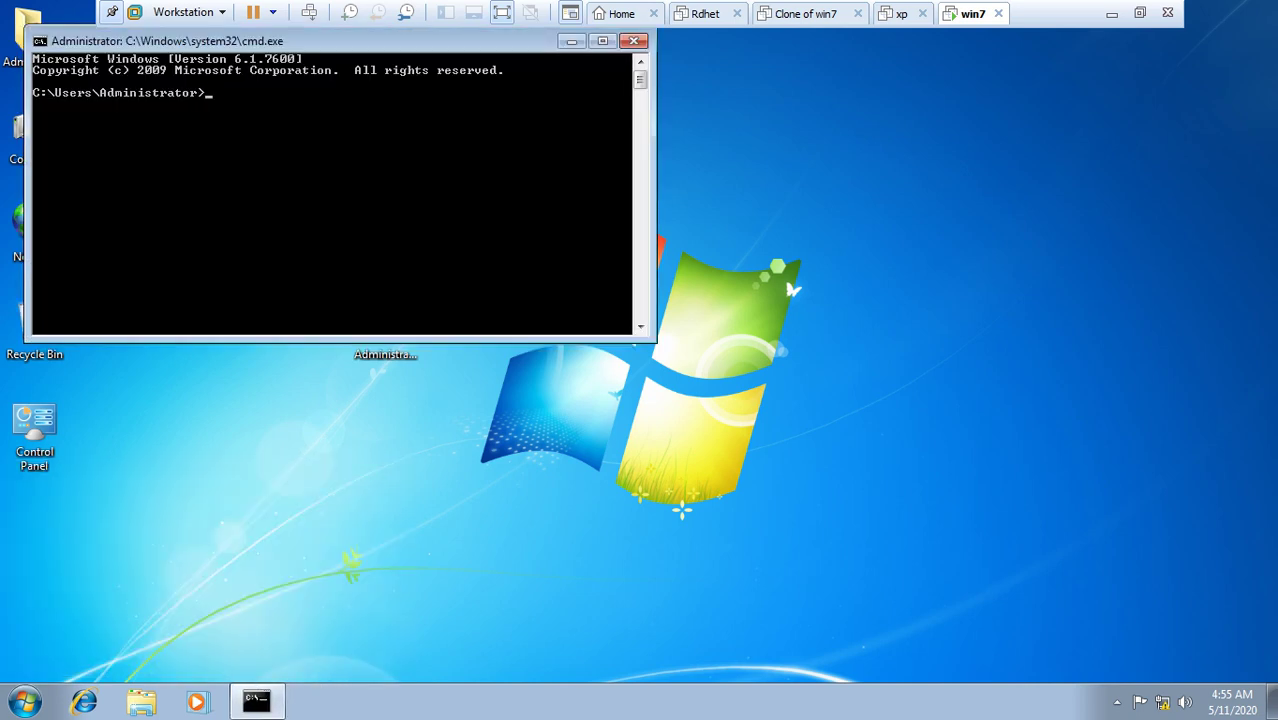
pyautogui.write('cd..')
pyautogui.press('Return')
pyautogui.write('cd..')
pyautogui.press('Return')
pyautogui.write('exit')
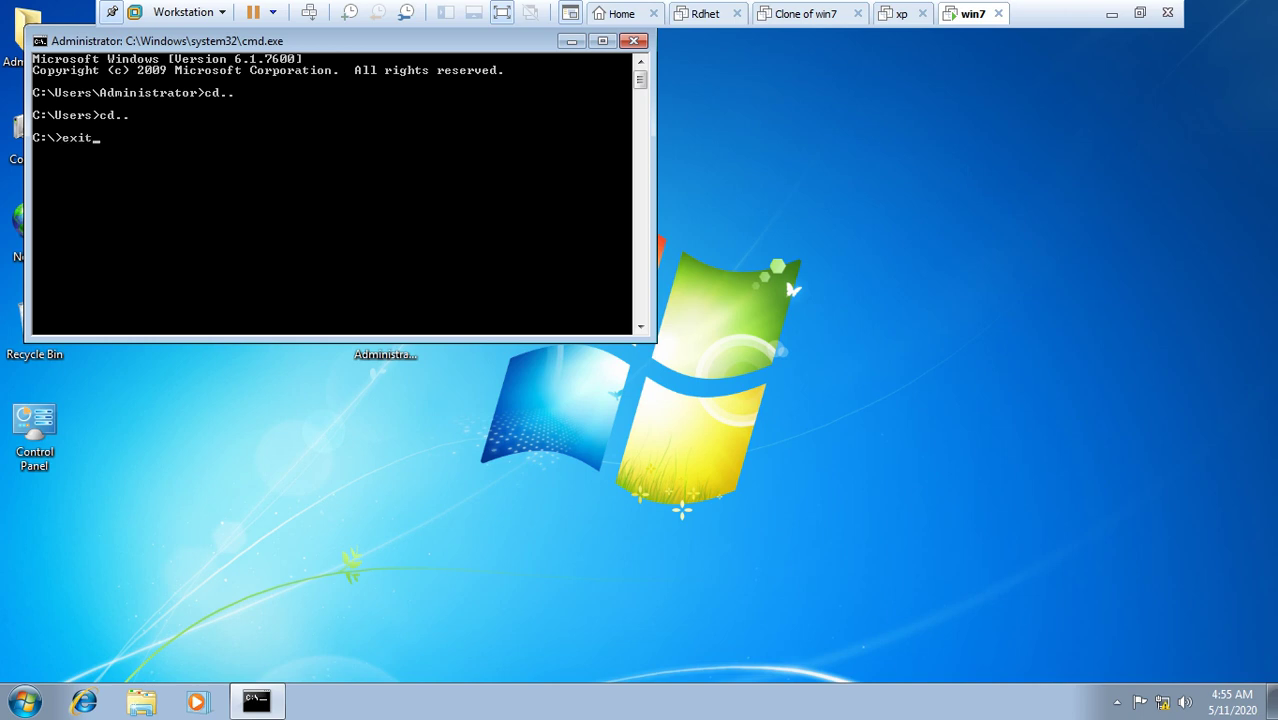
pyautogui.press('Return')
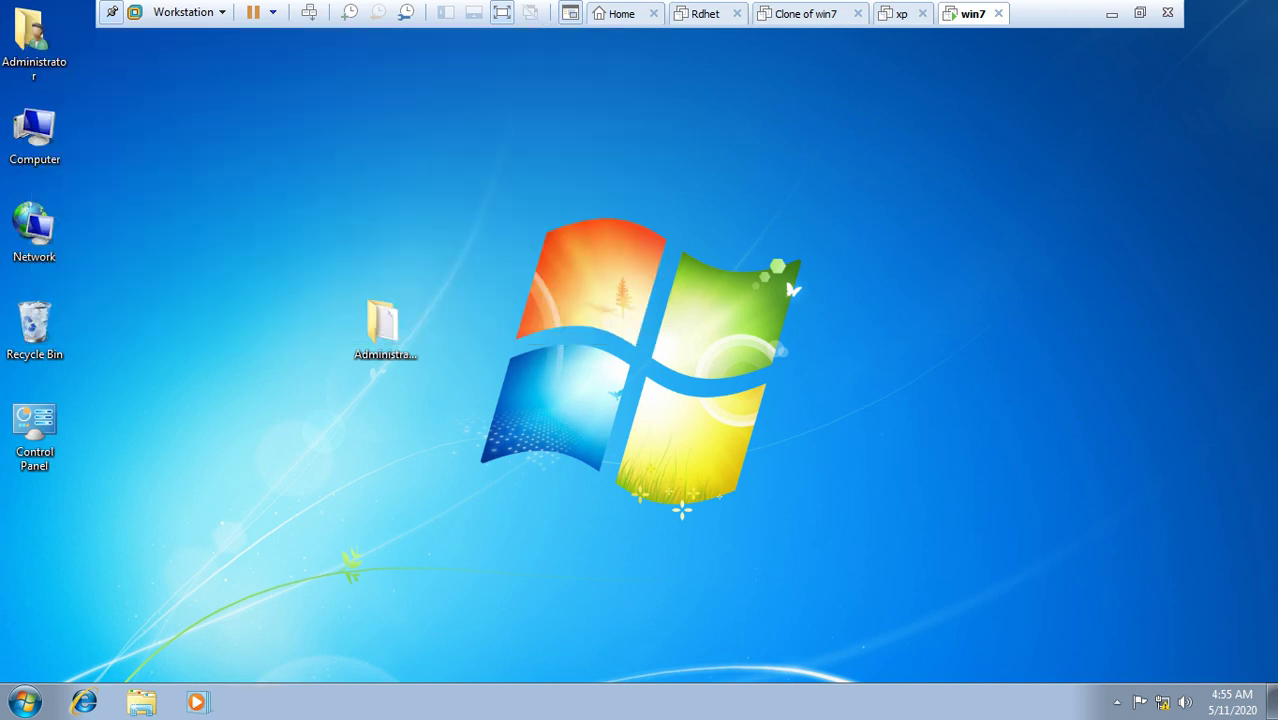
# Step: Launch gpedit.msc and reposition the editor window, widening the policy tree
pyautogui.press('super+r')
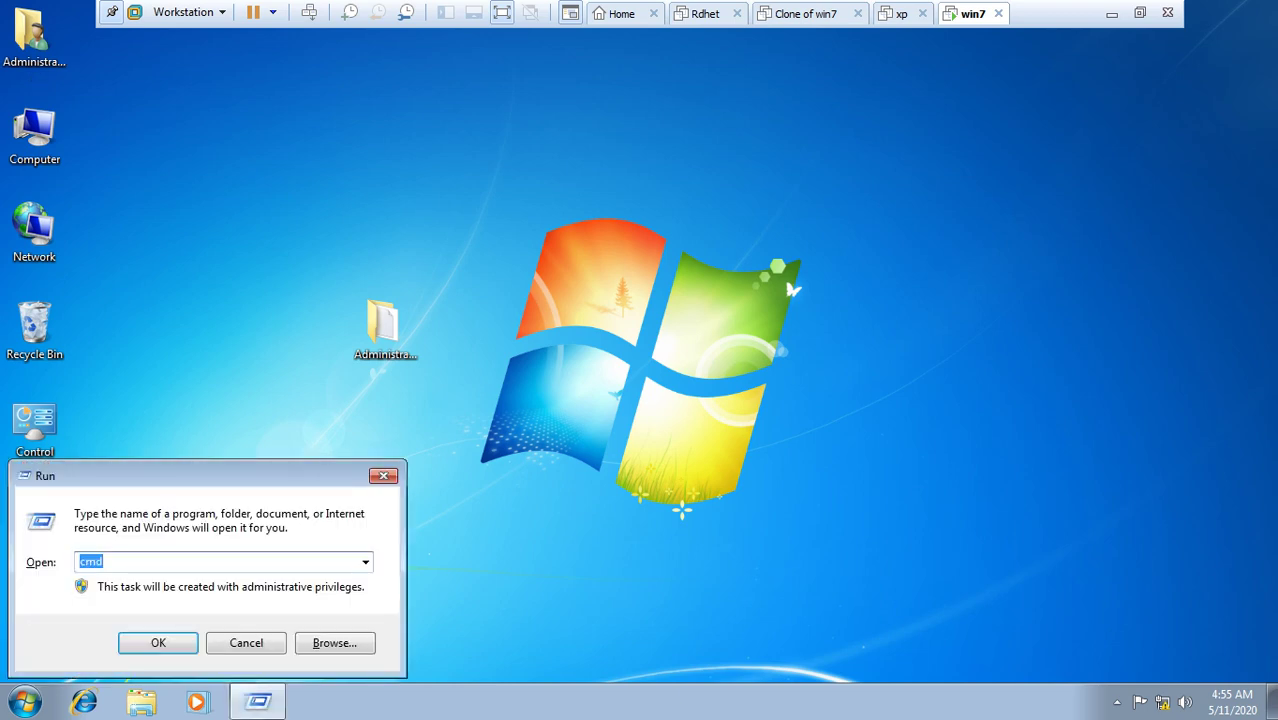
pyautogui.write('g')
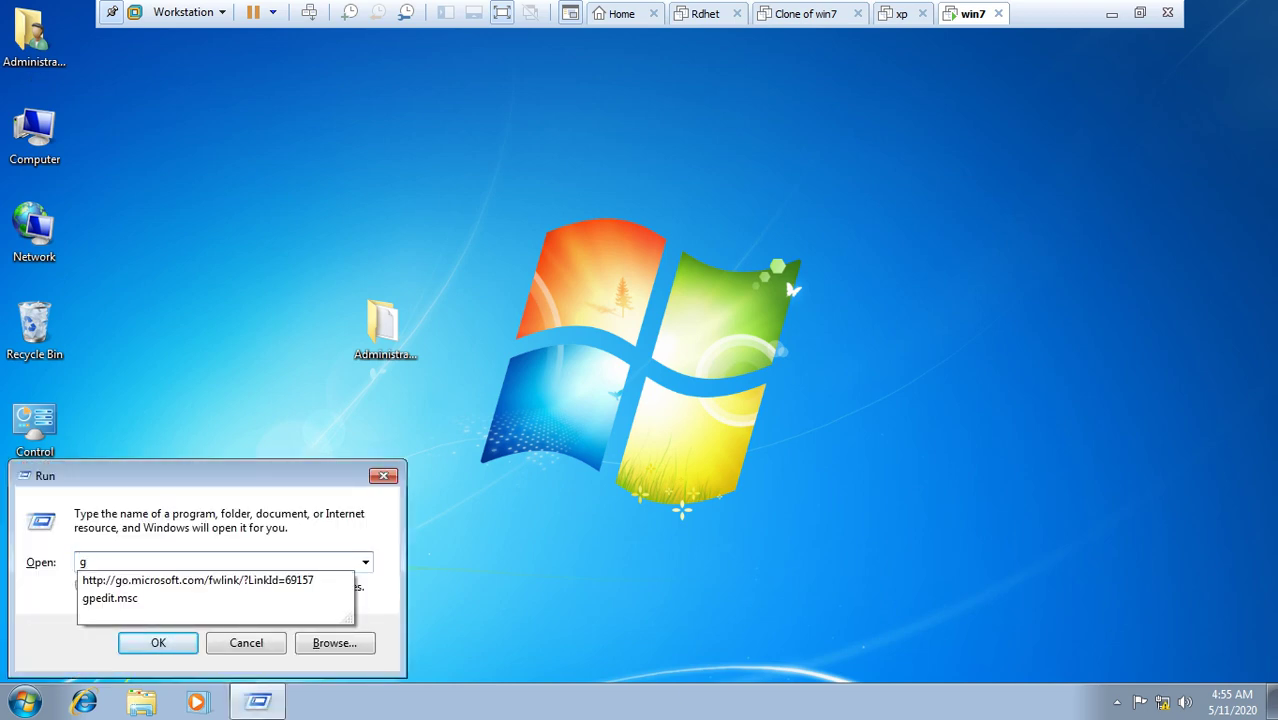
pyautogui.press('Down')
pyautogui.press('Down')
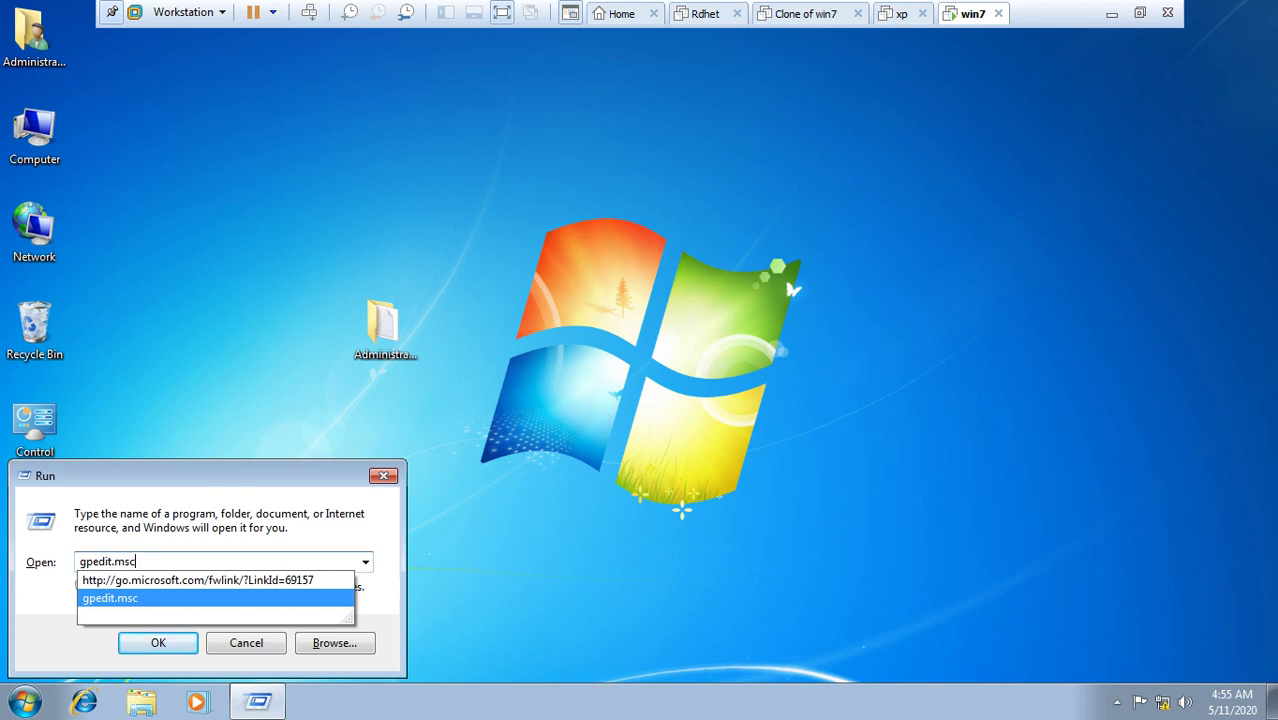
pyautogui.press('Return')
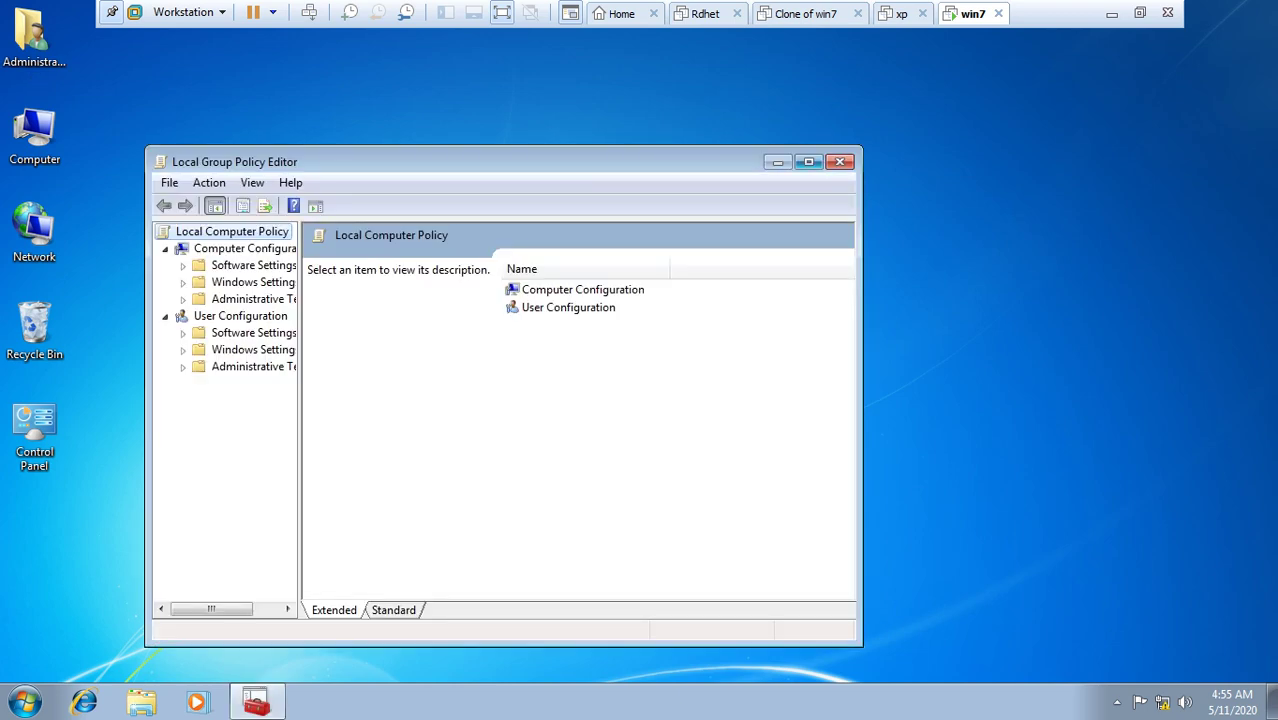
pyautogui.moveTo(500, 161); pyautogui.dragTo(605, 111)
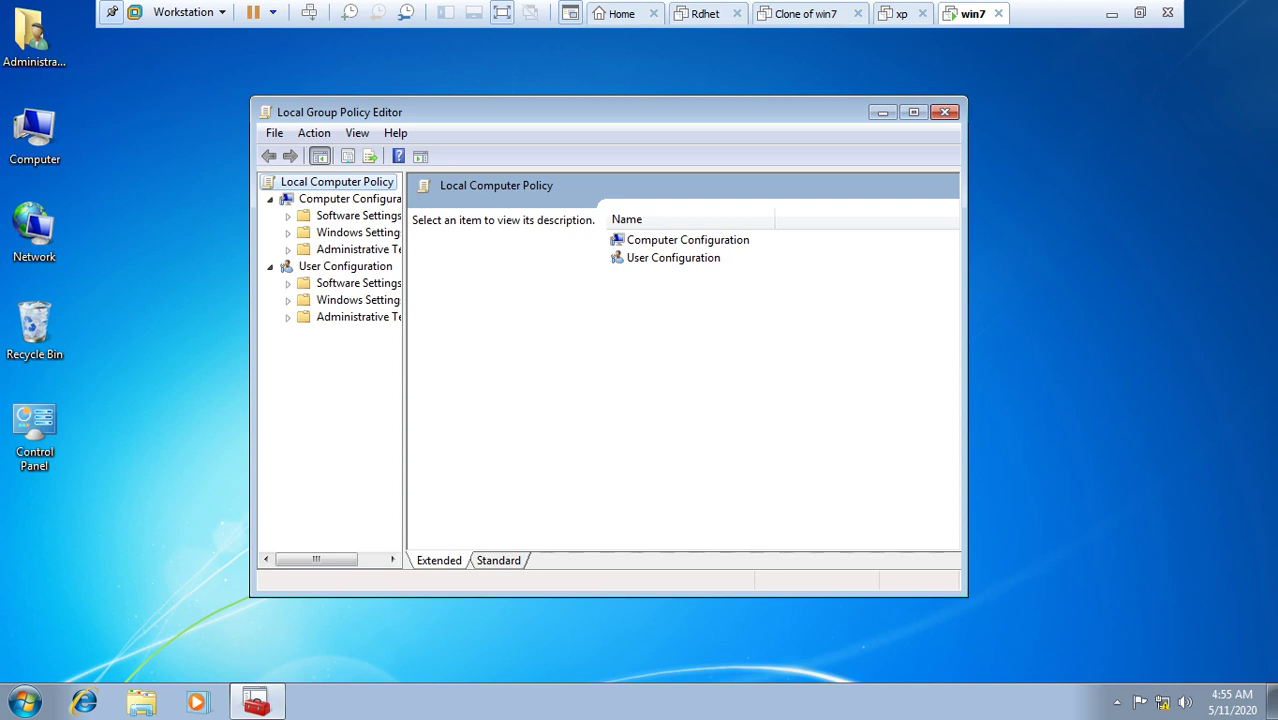
pyautogui.moveTo(405, 370); pyautogui.dragTo(489, 370)
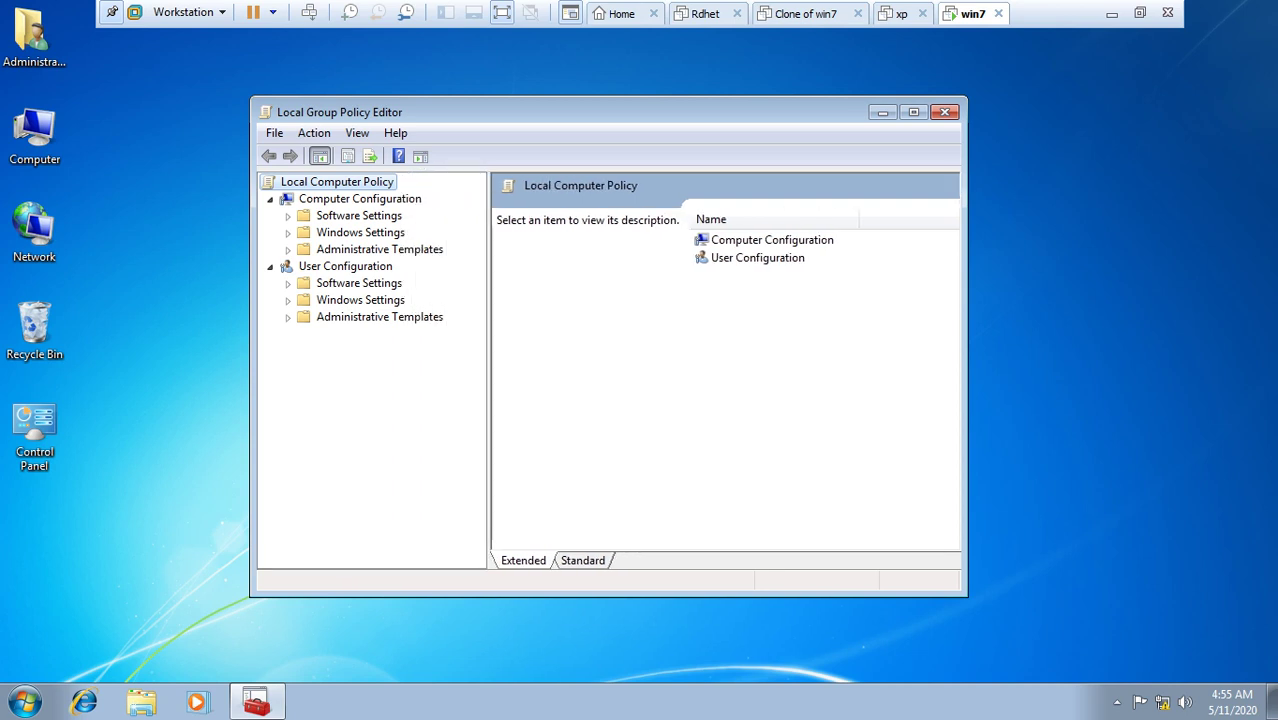
# Step: Go to User Configuration > Administrative Templates > System and select 'Prevent access to the command prompt'
pyautogui.click(360, 198)
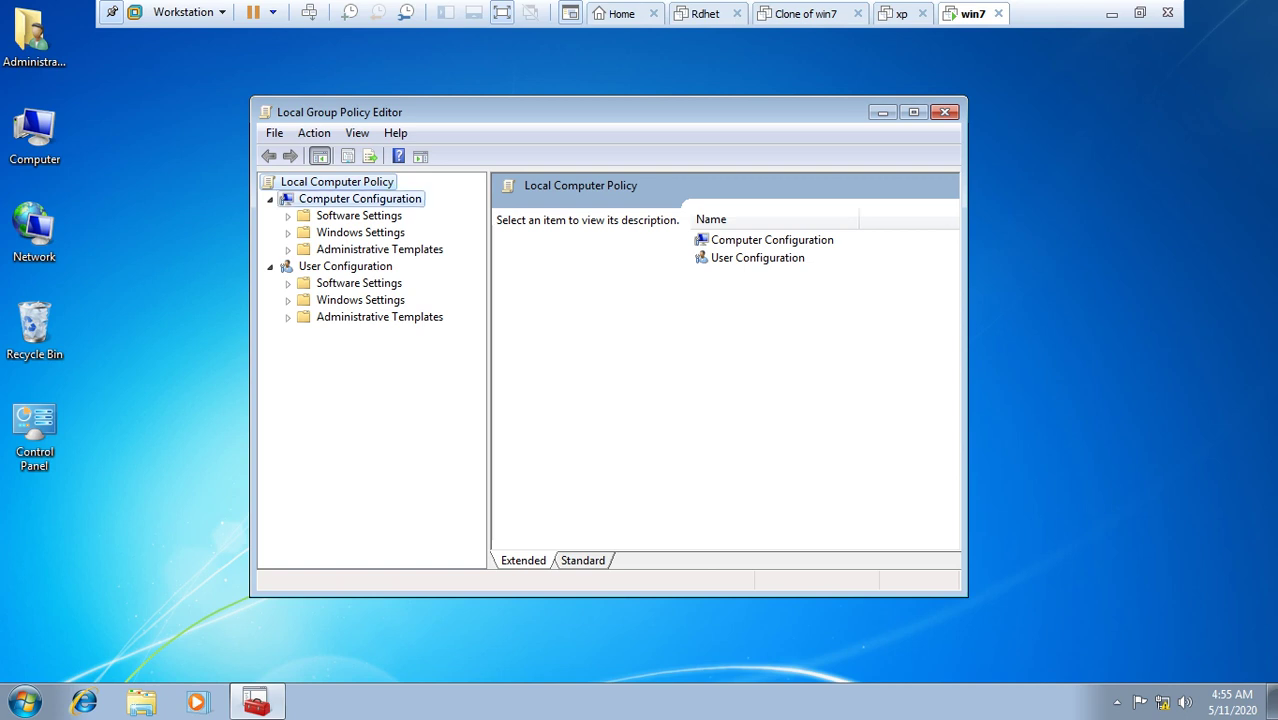
pyautogui.click(345, 266)
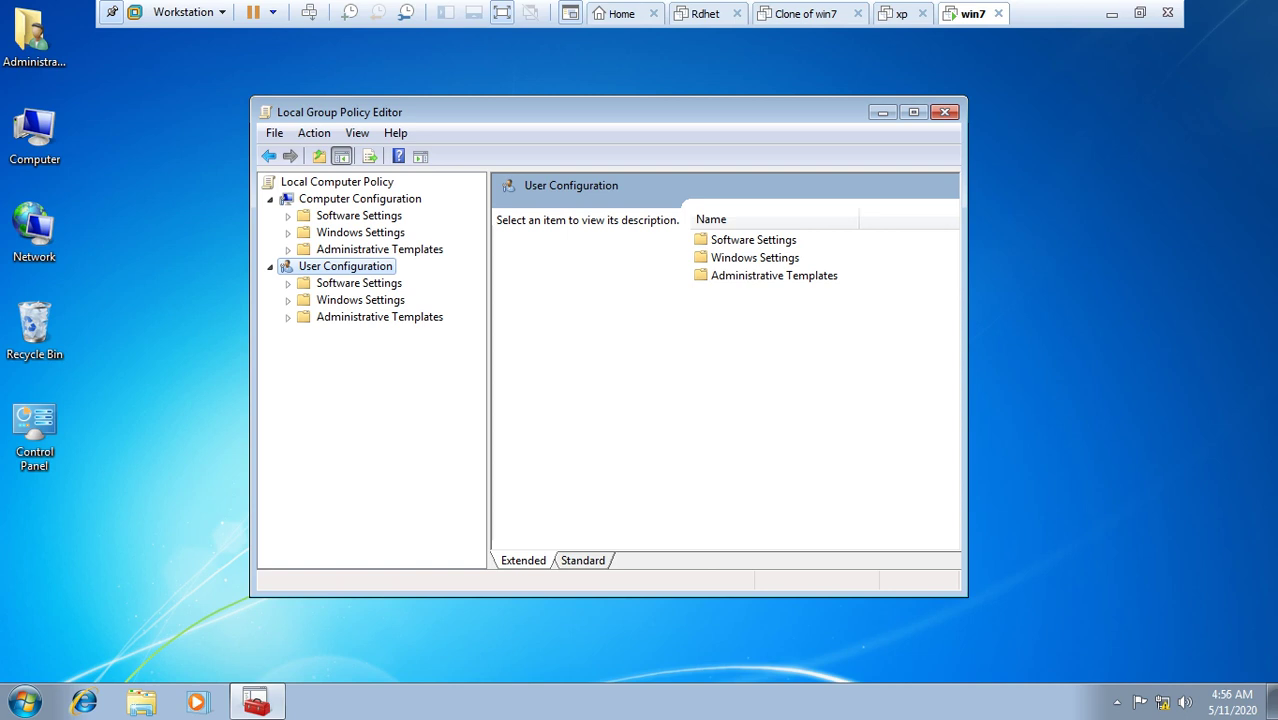
pyautogui.click(288, 317)
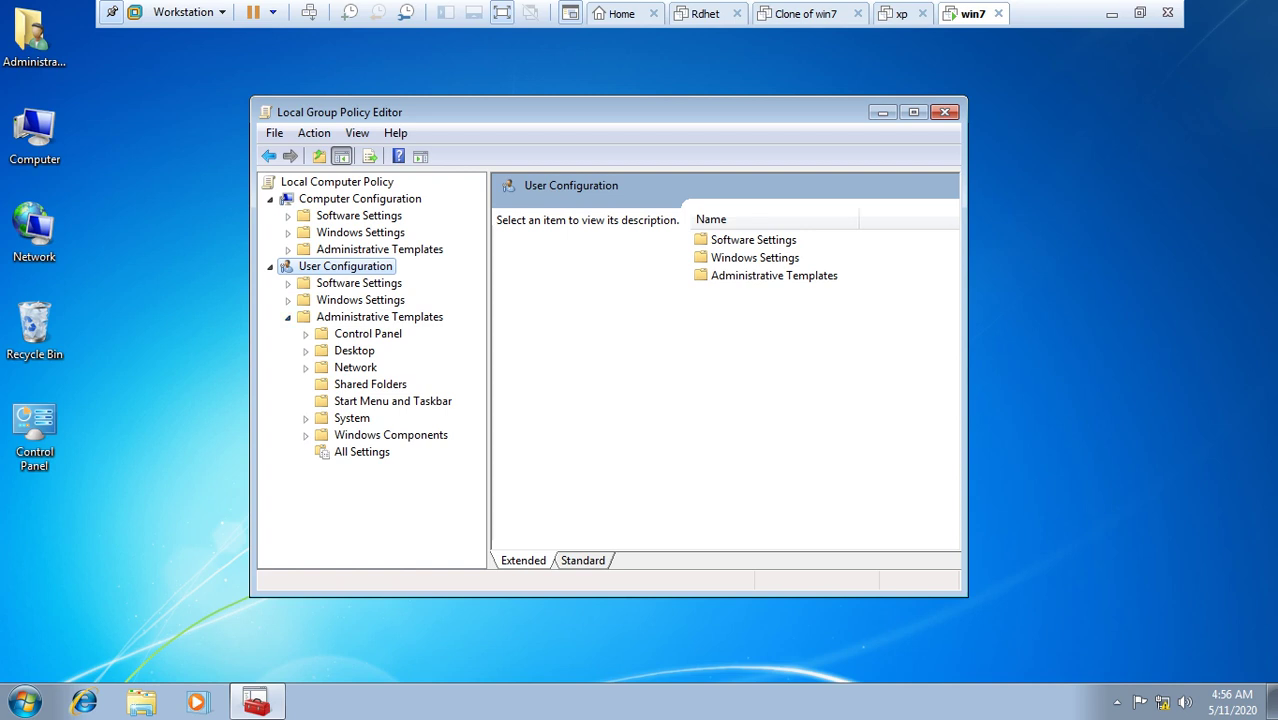
pyautogui.click(351, 418)
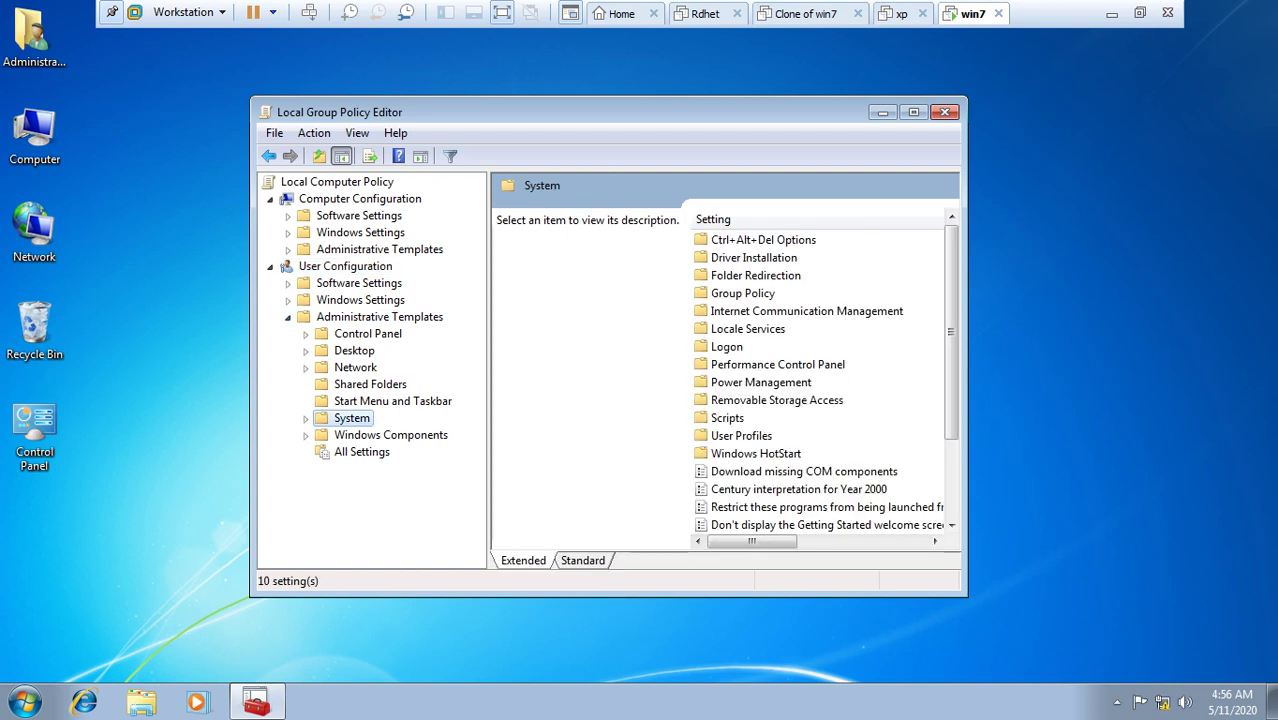
pyautogui.click(913, 112)
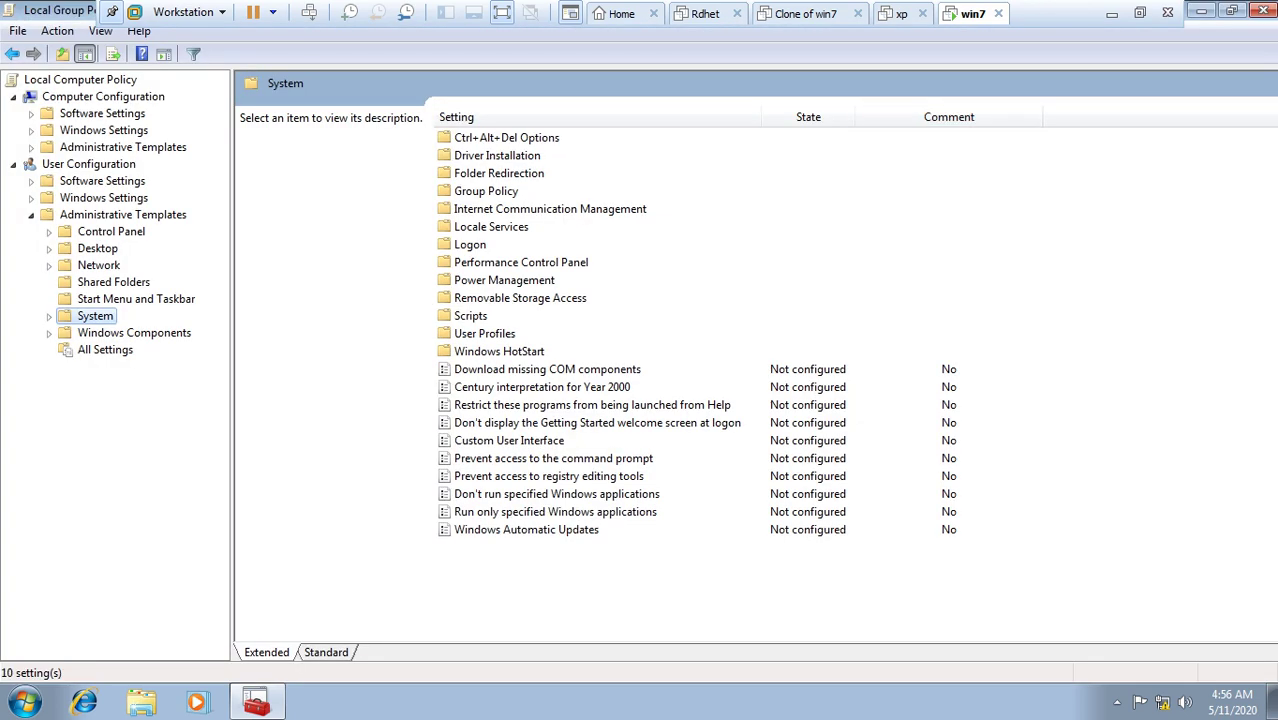
pyautogui.click(553, 458)
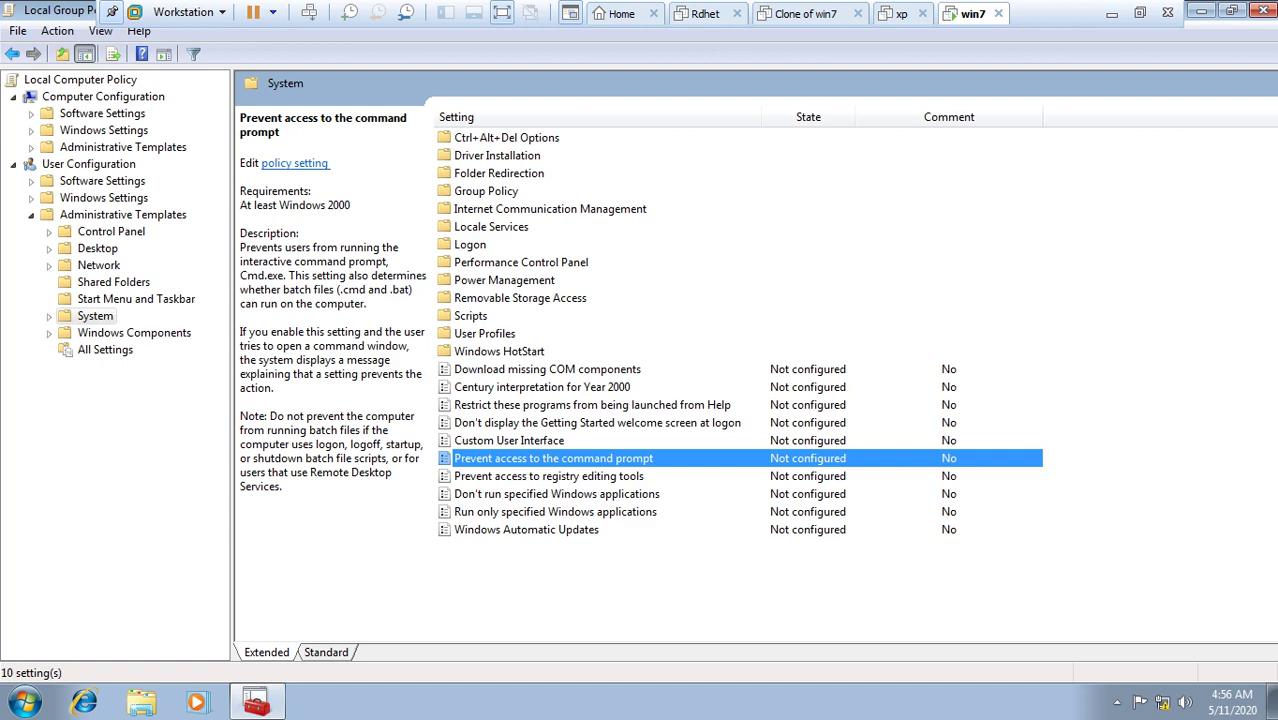
# Step: Set 'Prevent access to the command prompt' to Enabled and apply it
pyautogui.rightClick(800, 460)
pyautogui.click(845, 476)
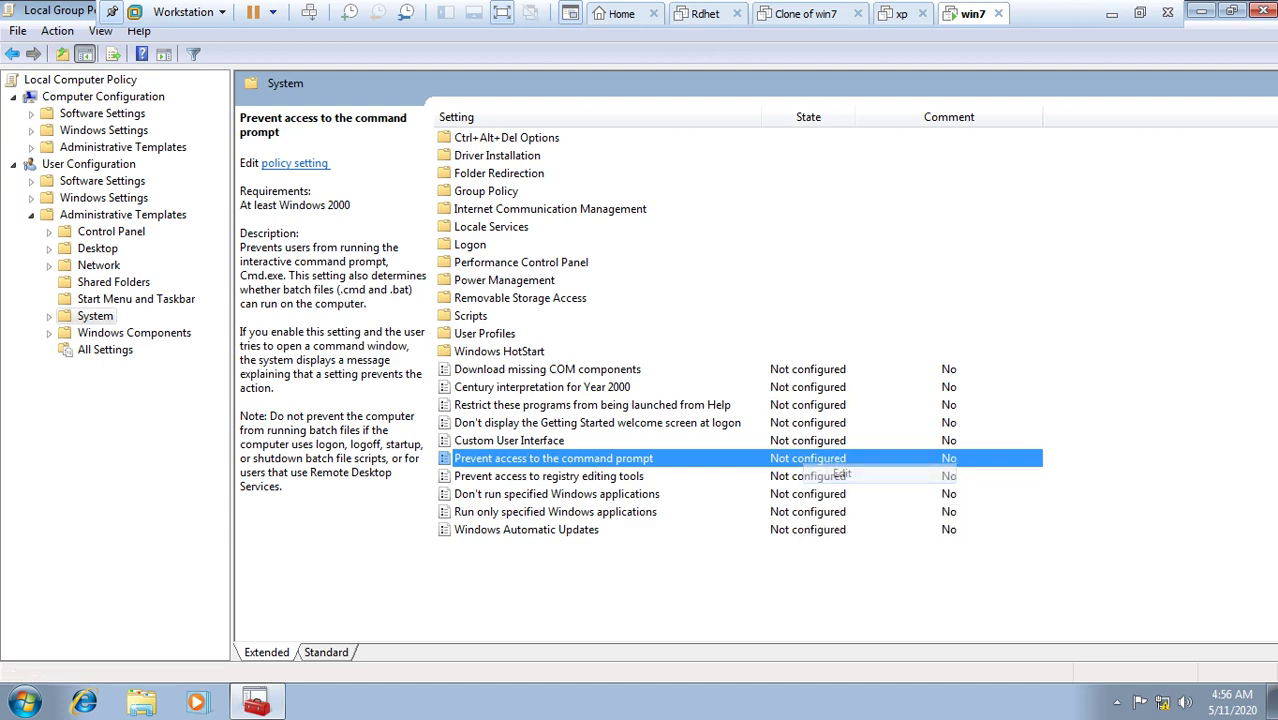
pyautogui.click(162, 236)
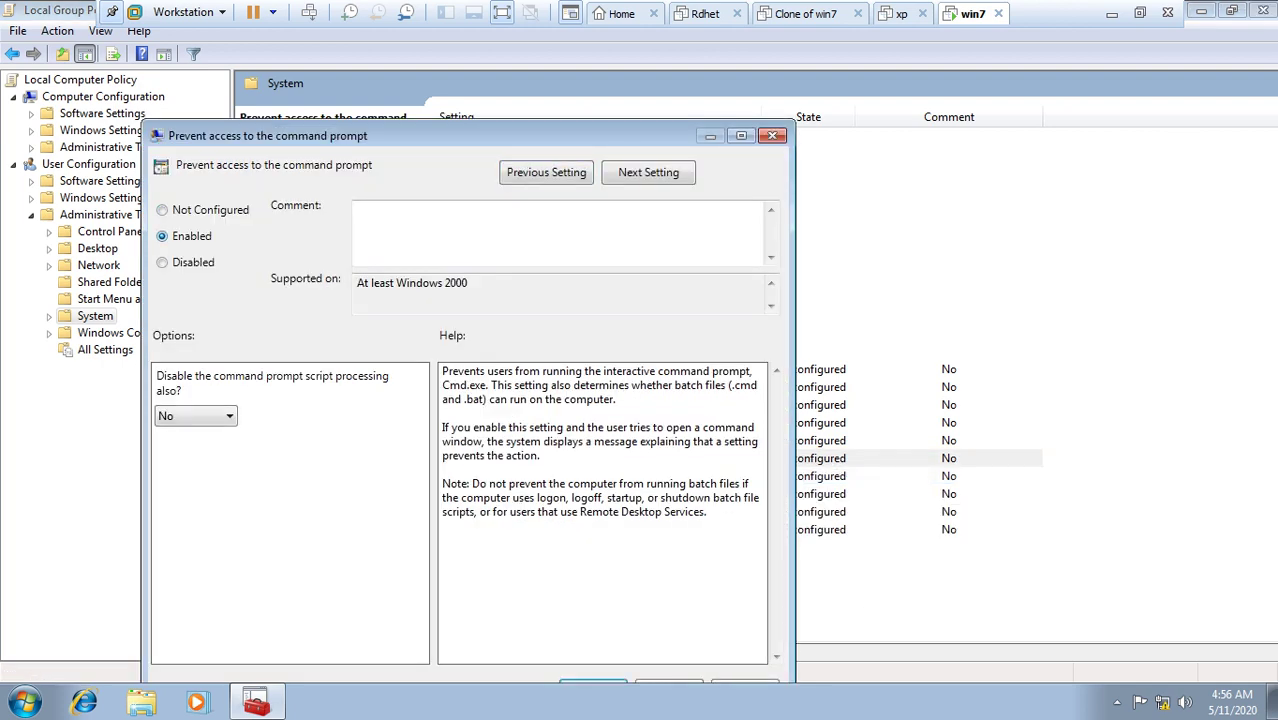
pyautogui.moveTo(450, 135); pyautogui.dragTo(465, 23)
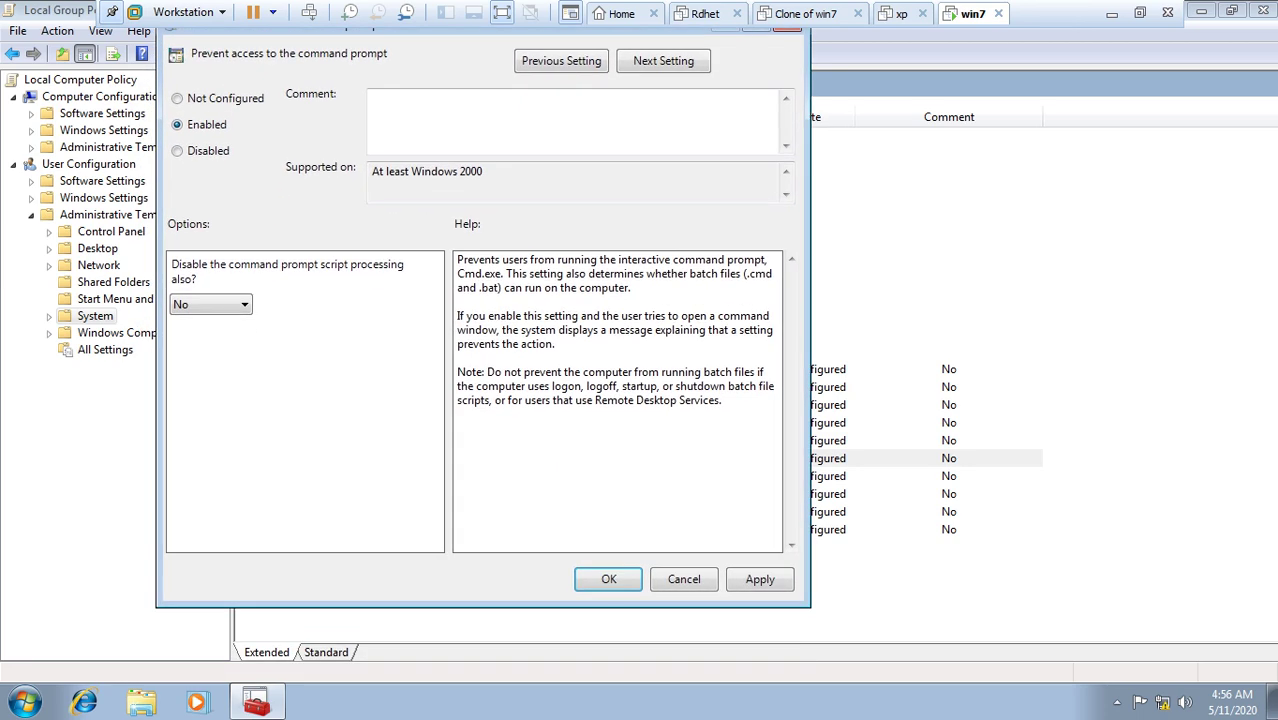
pyautogui.click(759, 579)
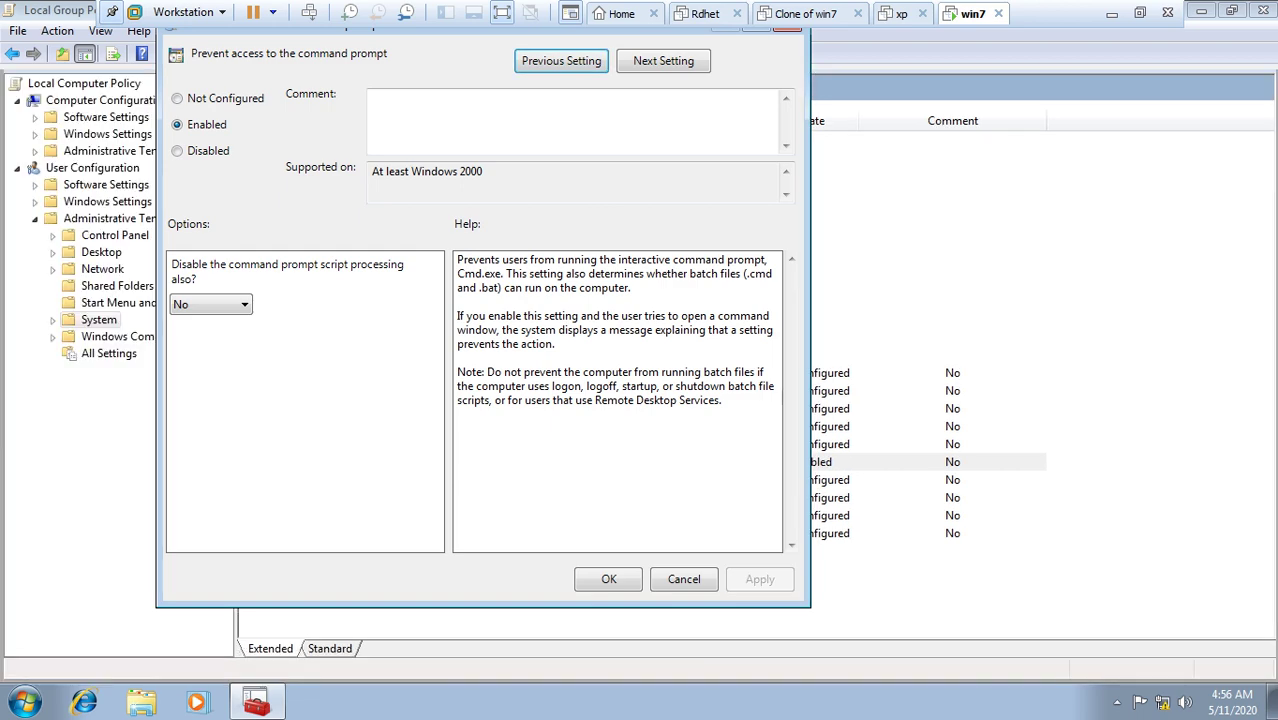
pyautogui.click(608, 579)
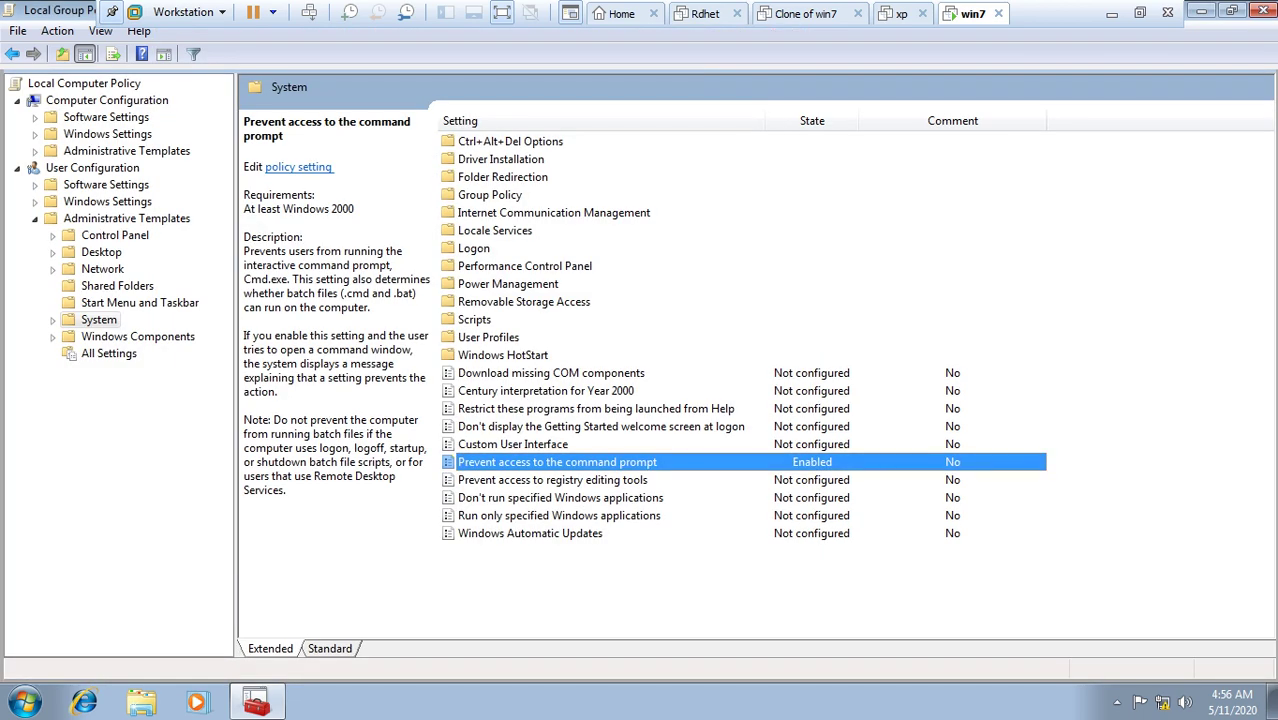
# Step: Run cmd to confirm the command prompt is blocked, then dismiss it
pyautogui.press('super+r')
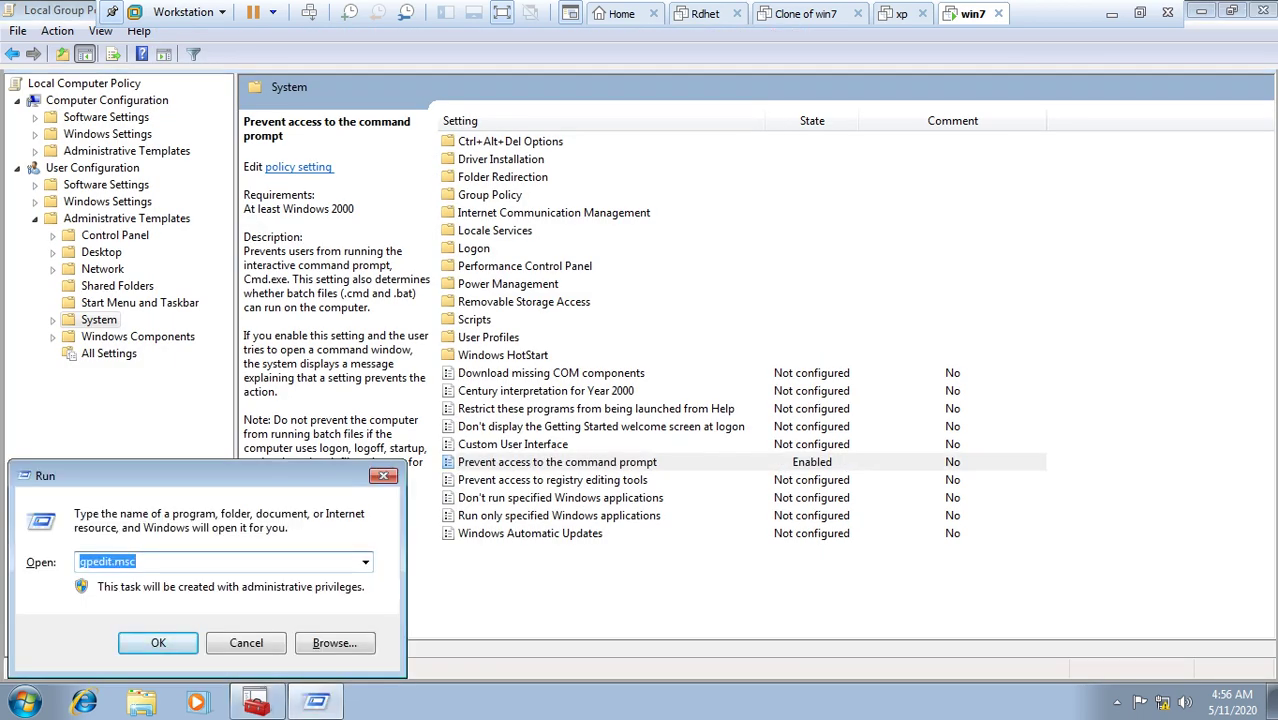
pyautogui.press('Return')
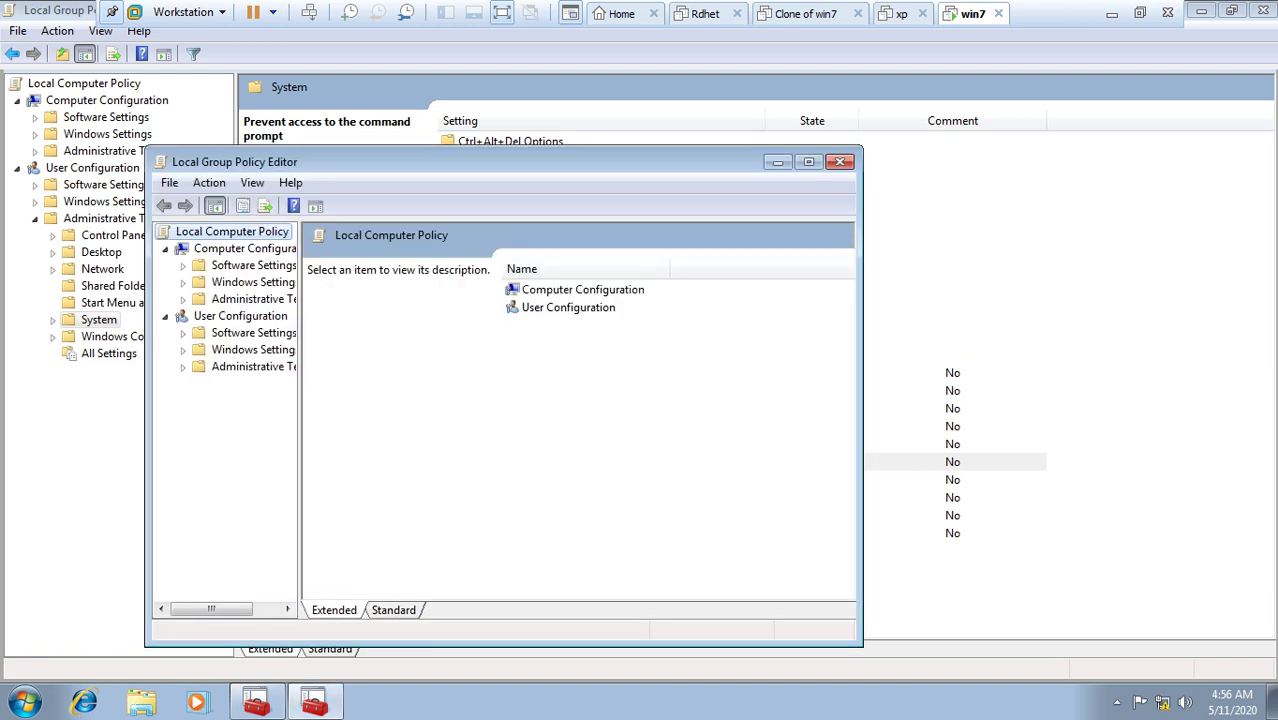
pyautogui.click(840, 161)
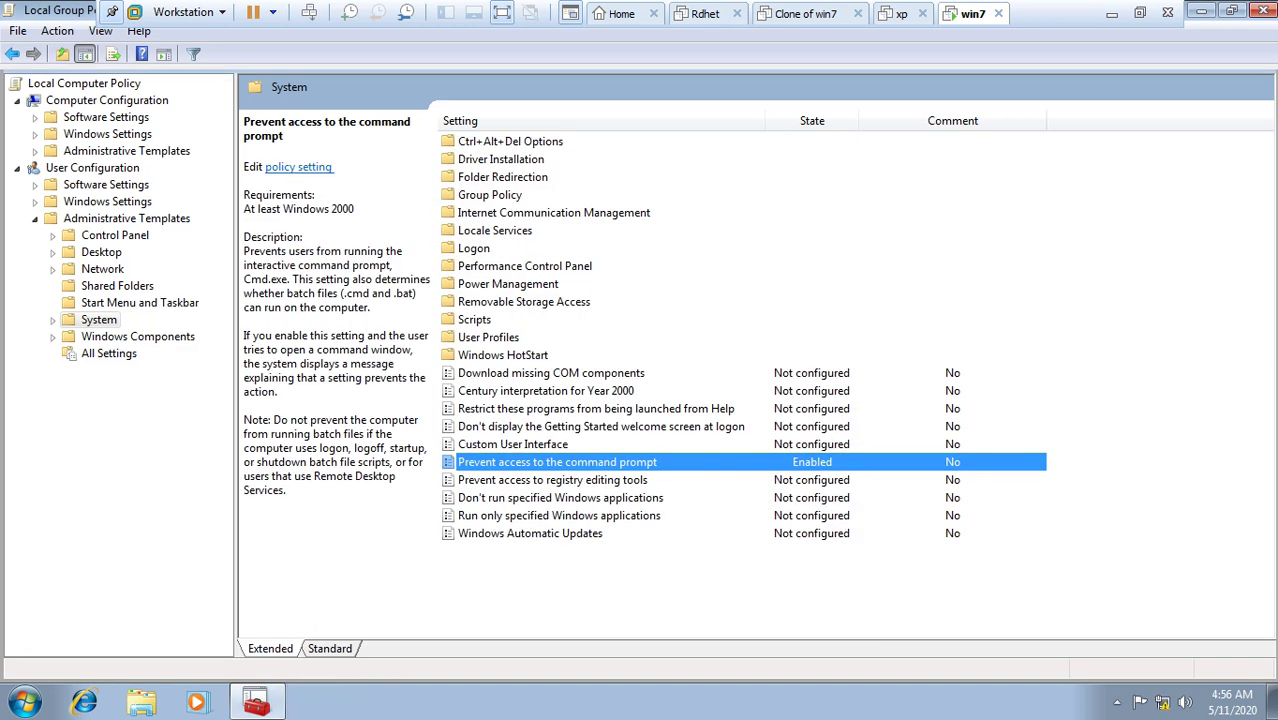
pyautogui.press('super+r')
pyautogui.write('cmd')
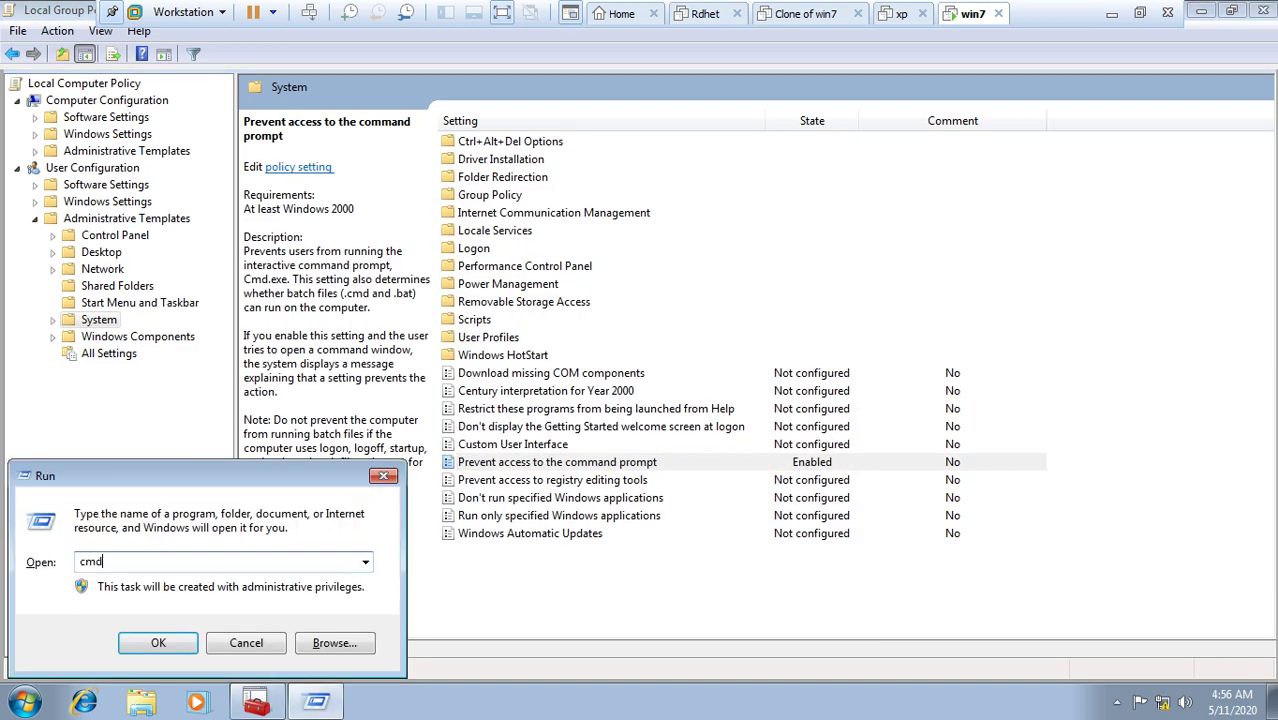
pyautogui.press('Return')
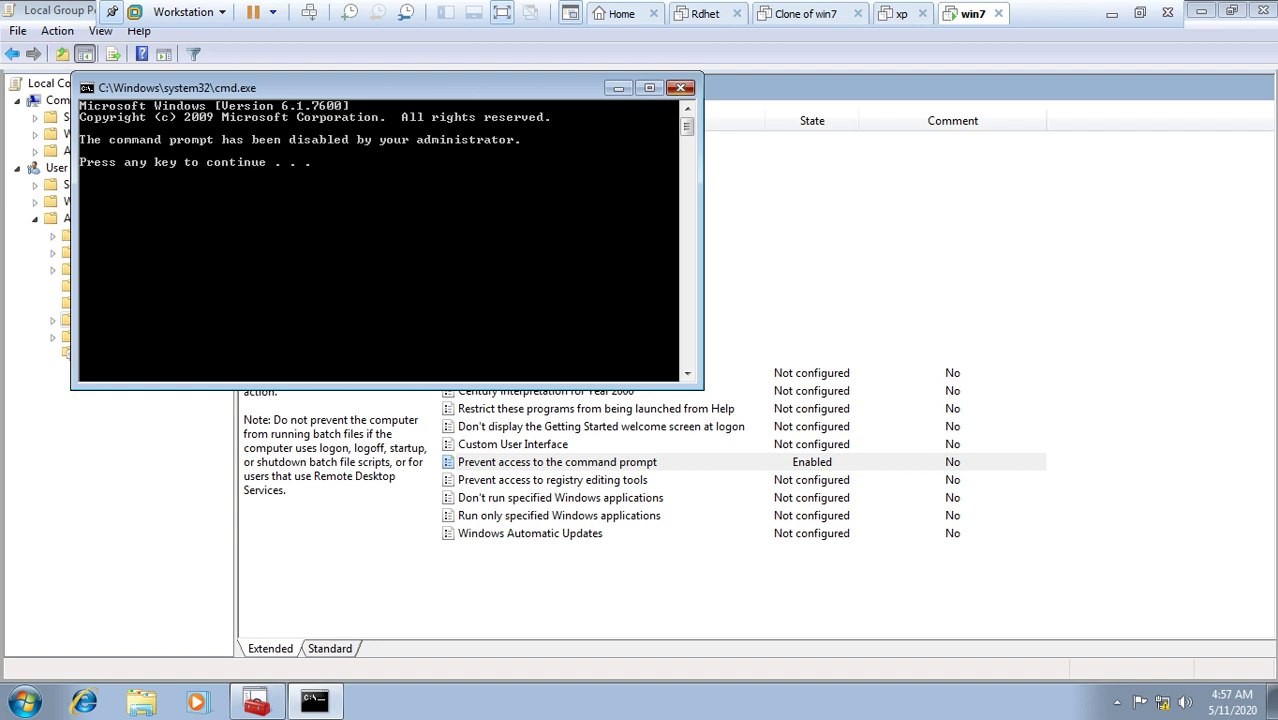
pyautogui.press('Return')
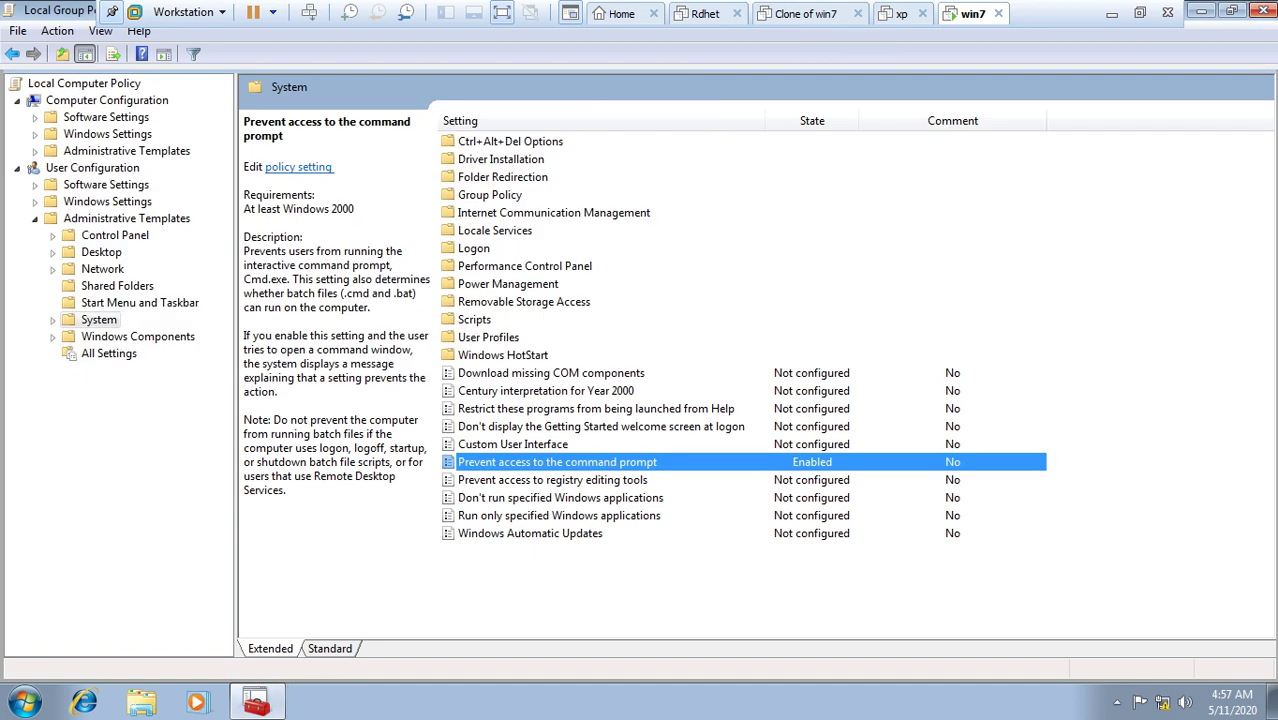
# Step: Set 'Prevent access to the command prompt' back to Not Configured and apply it
pyautogui.rightClick(802, 462)
pyautogui.click(835, 473)
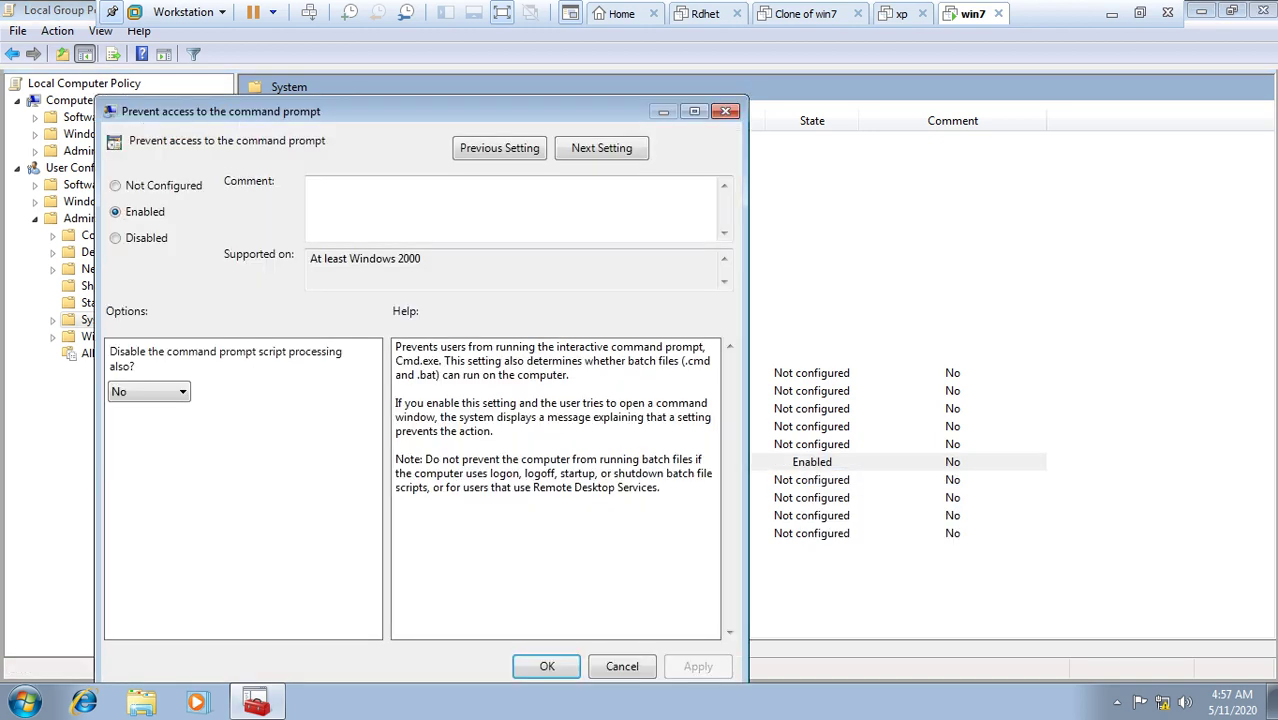
pyautogui.click(115, 185)
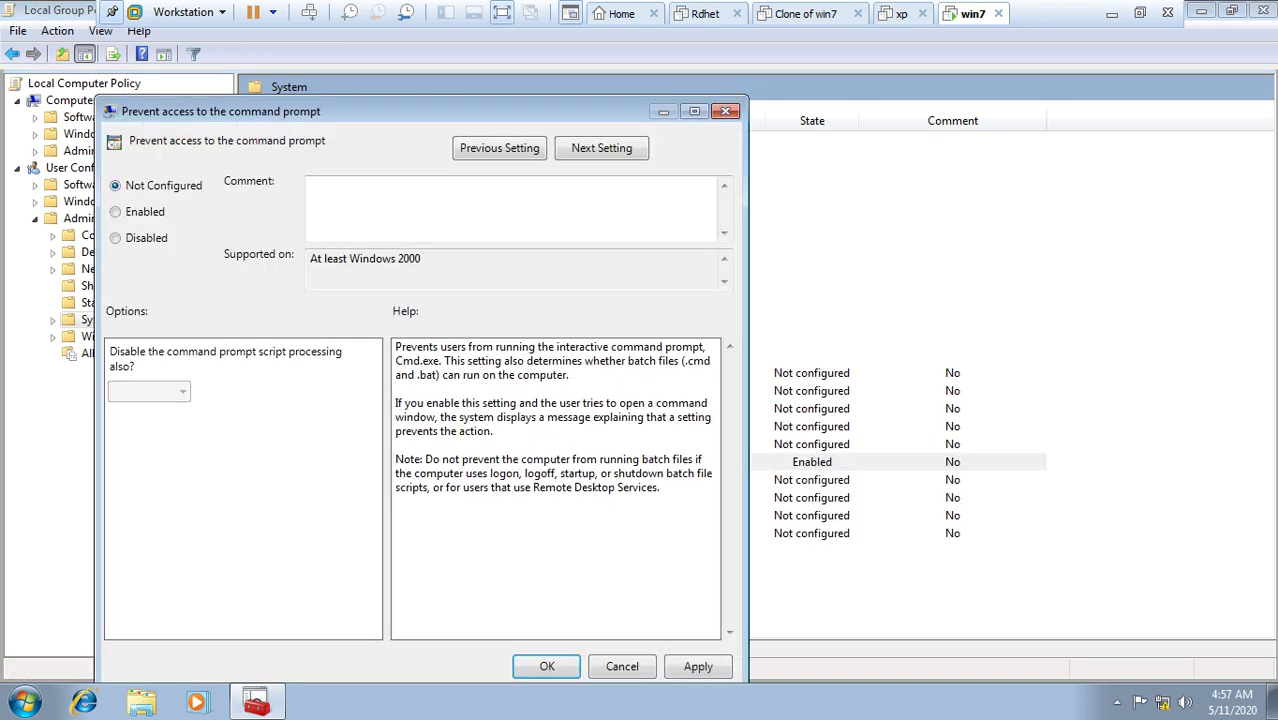
pyautogui.click(698, 666)
pyautogui.click(547, 666)
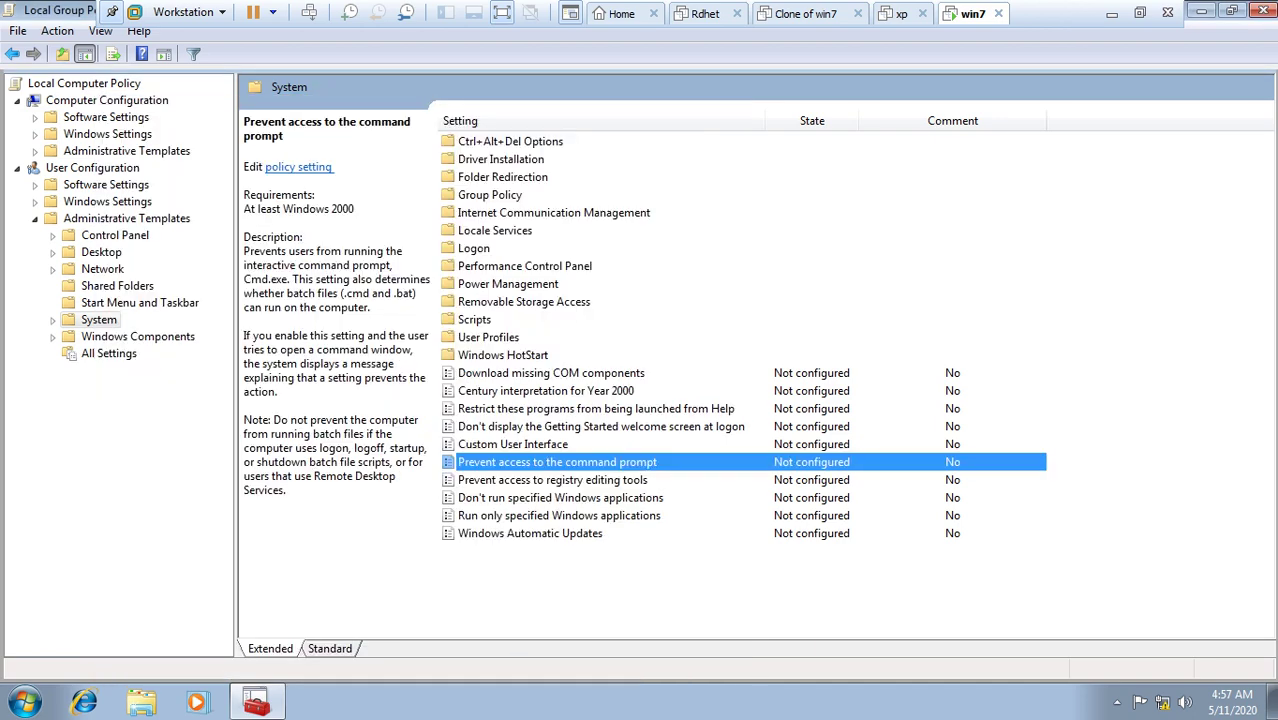
# Step: Run cmd to verify it opens normally, then close it and the policy editor
pyautogui.press('super+r')
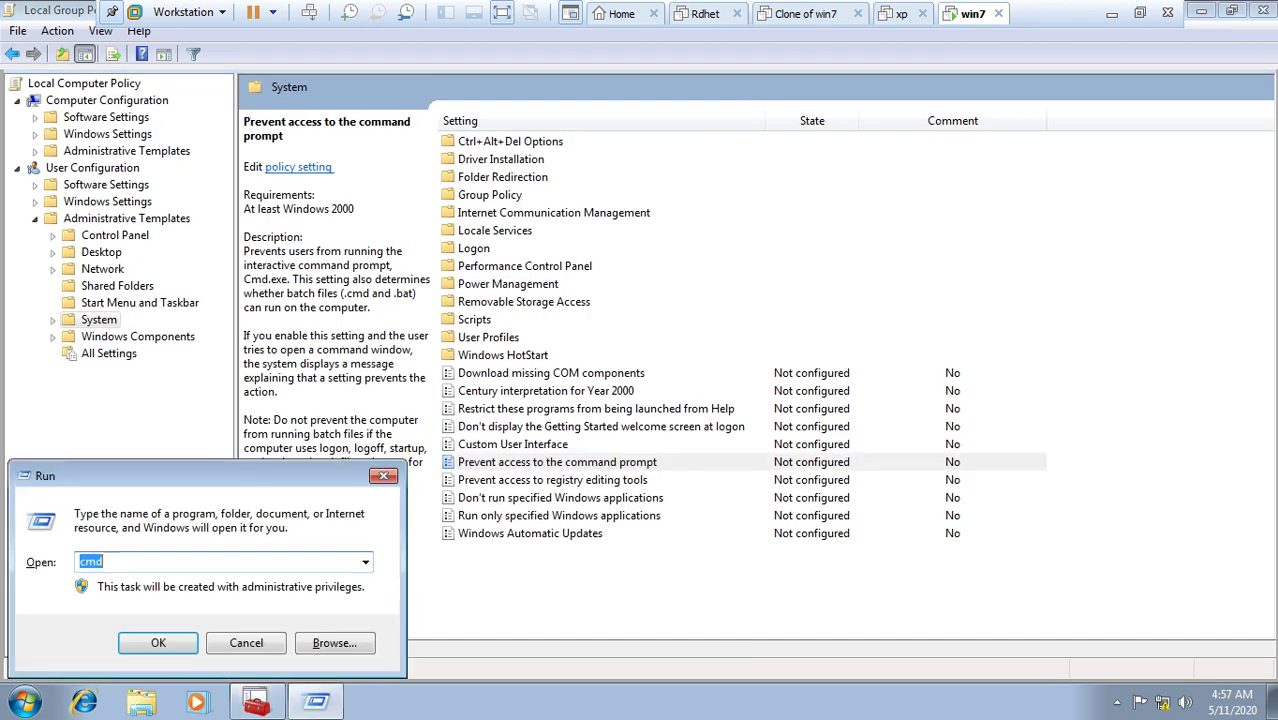
pyautogui.press('Return')
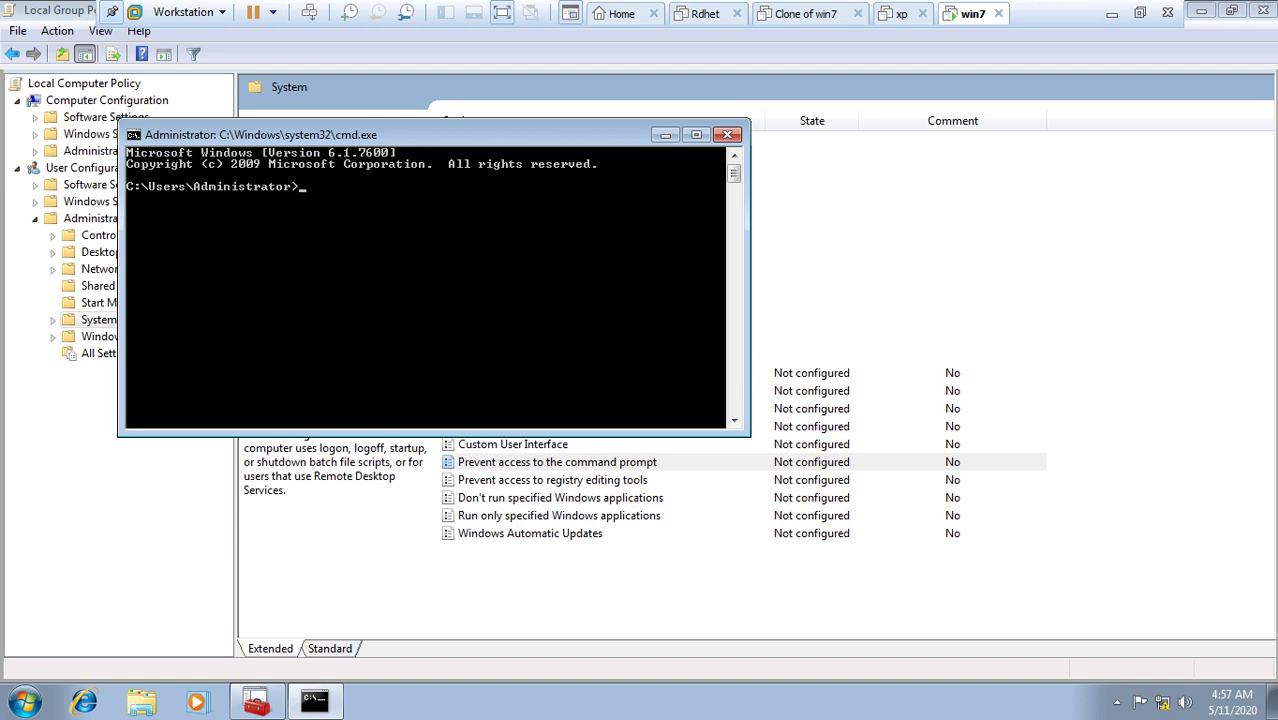
pyautogui.click(728, 134)
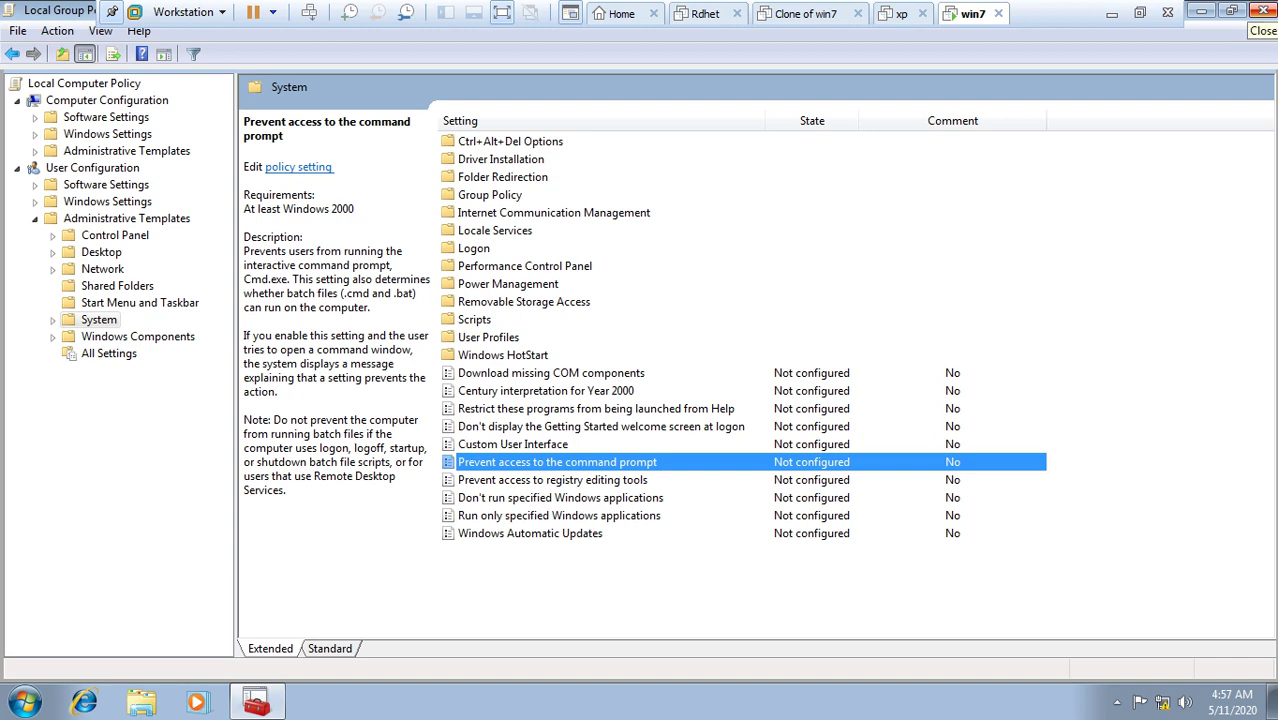
pyautogui.click(1259, 11)
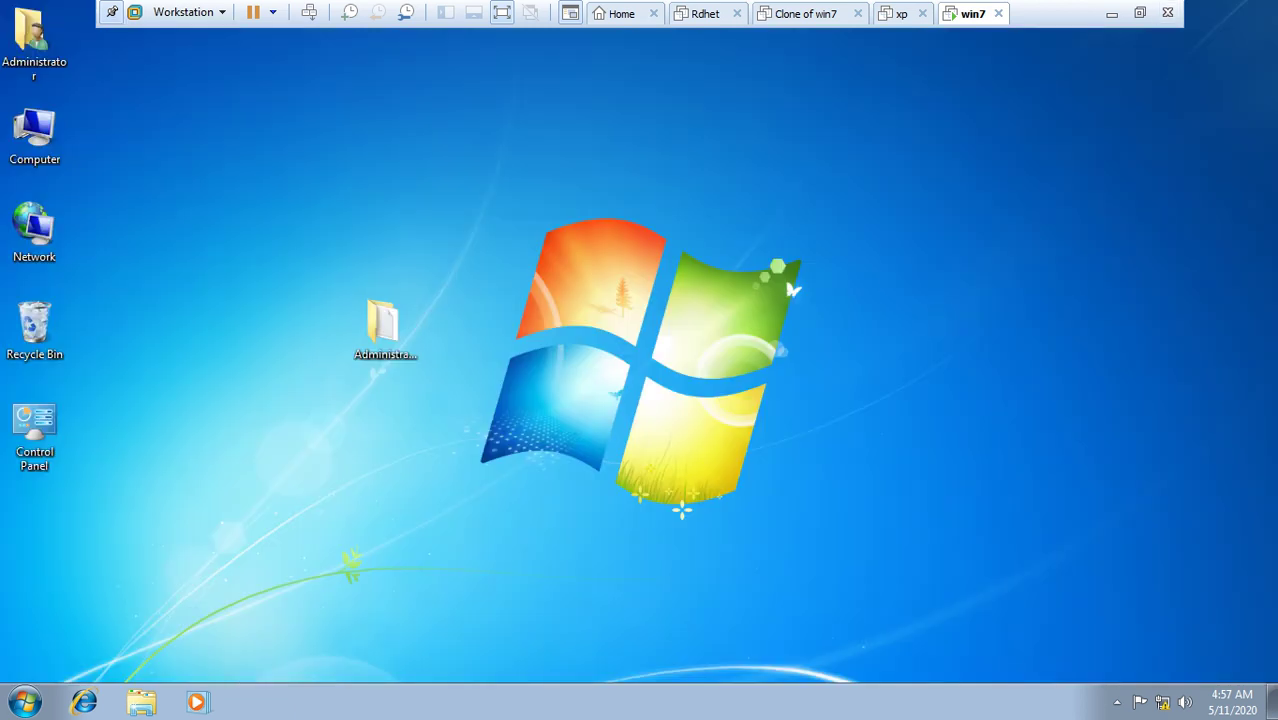
pyautogui.click(34, 133)
# Step: Reopen Computer Management to Local Users and Groups > Users and select Administrator and other accounts
pyautogui.rightClick(37, 132)
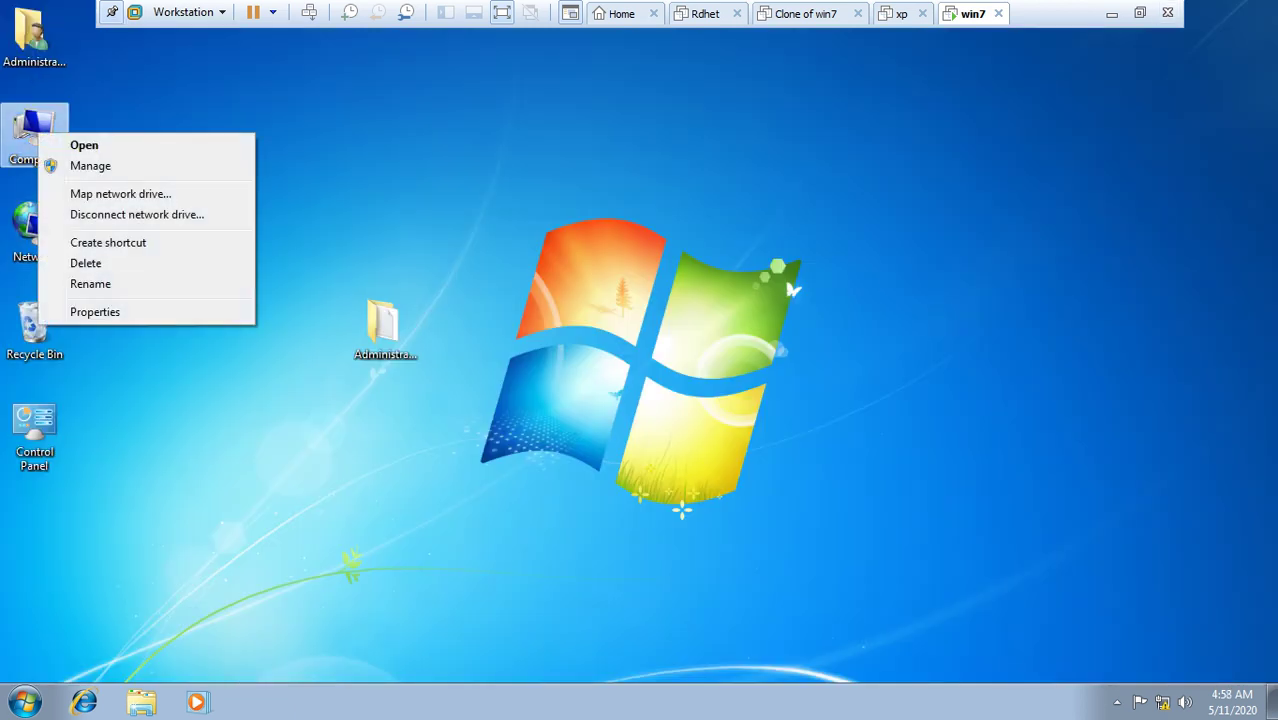
pyautogui.click(90, 165)
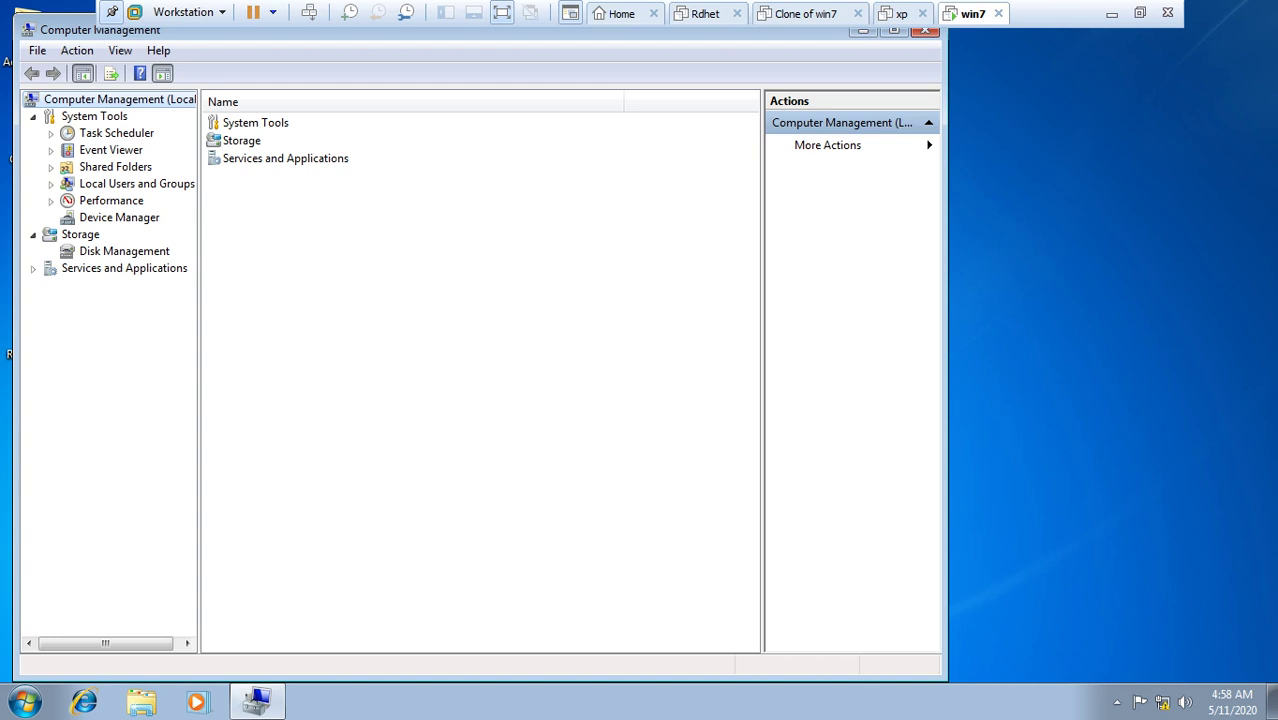
pyautogui.doubleClick(137, 184)
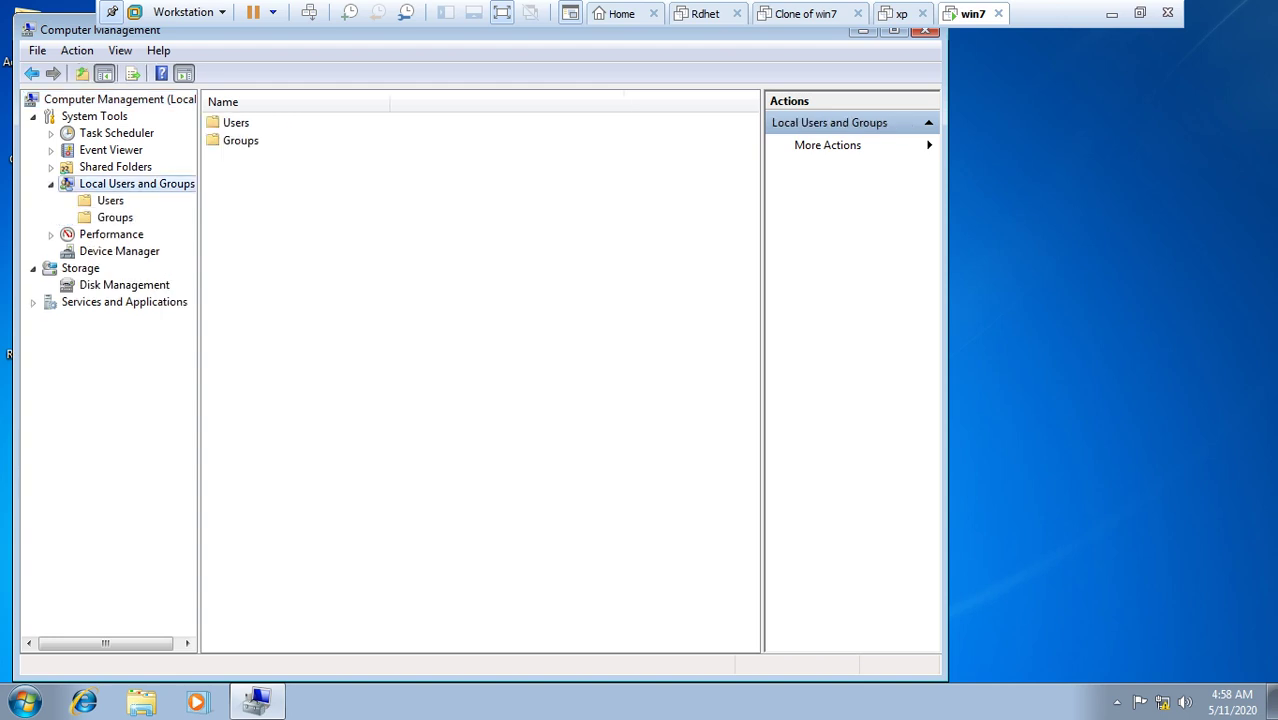
pyautogui.doubleClick(236, 122)
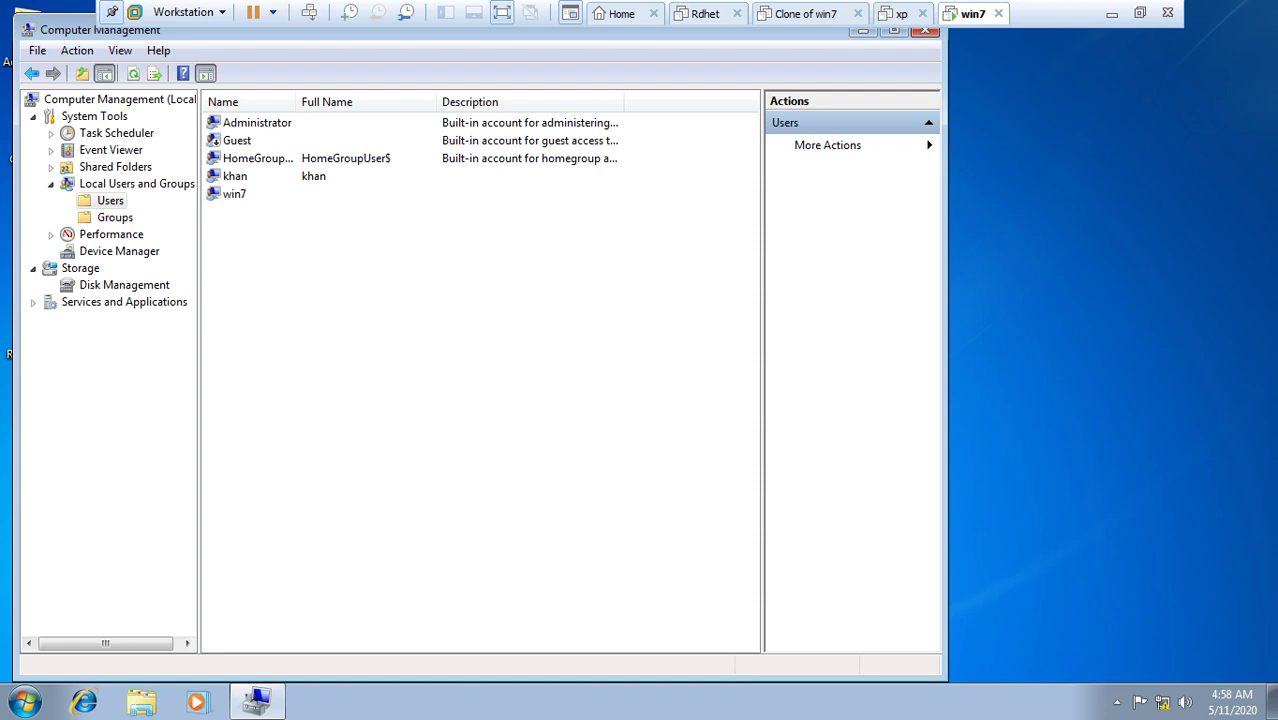
pyautogui.click(250, 122)
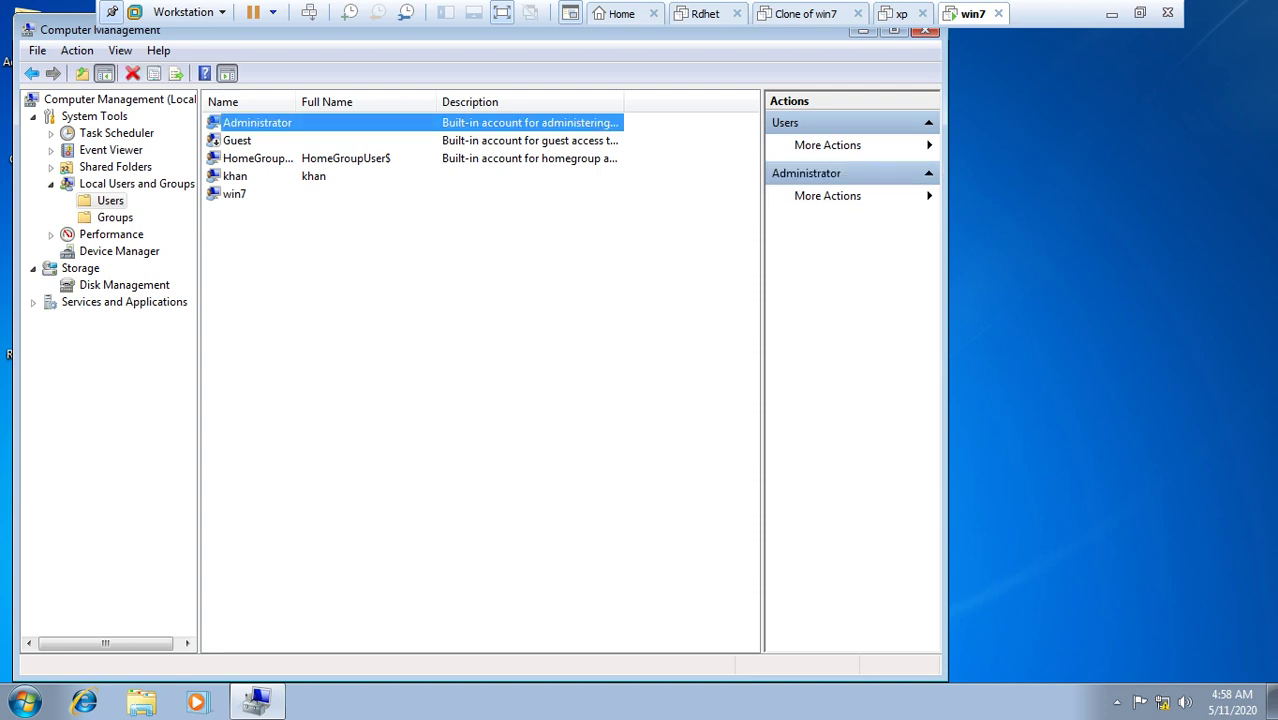
pyautogui.click(235, 176)
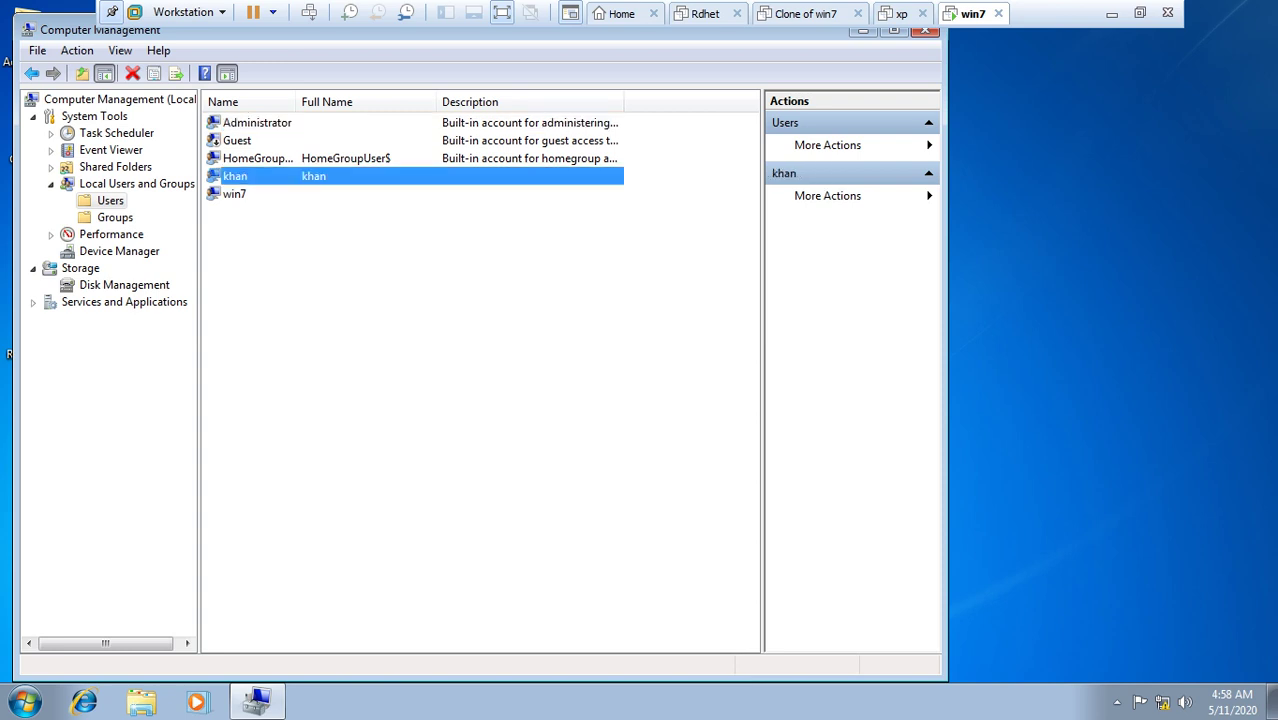
pyautogui.click(234, 194)
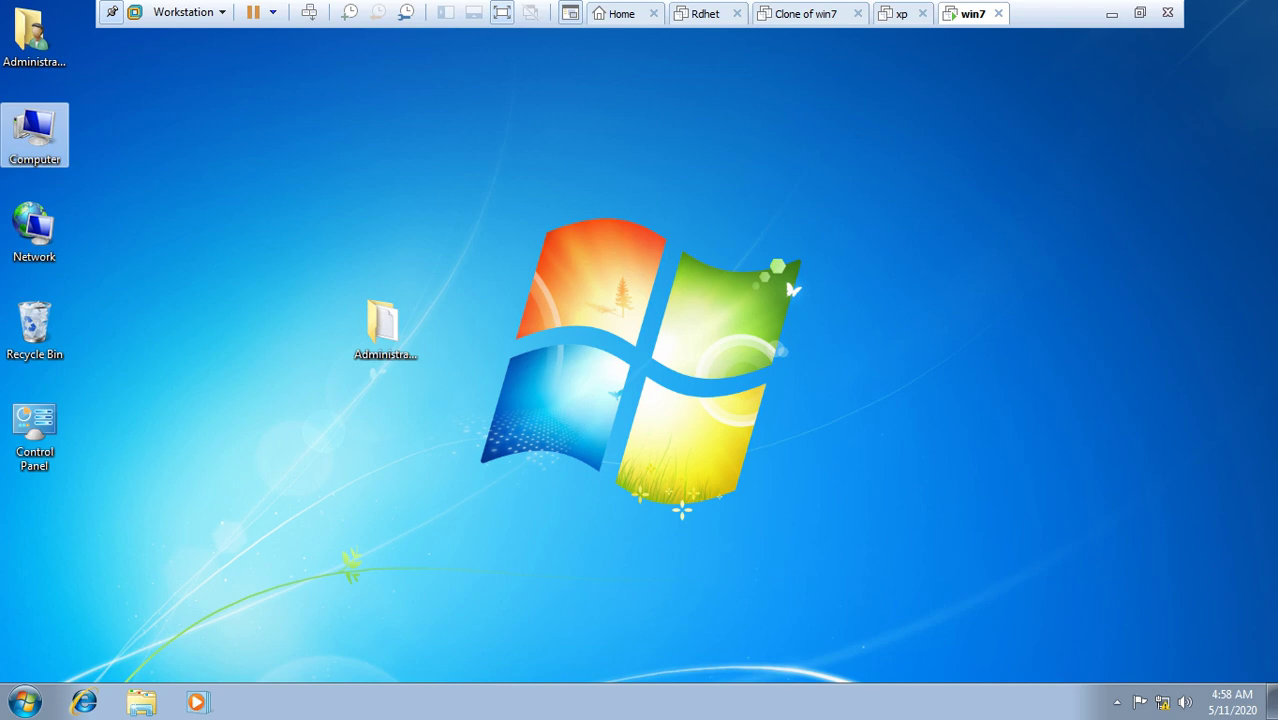
# Step: Open Local Disk (D:) to confirm it is empty, then close it
pyautogui.press('Return')
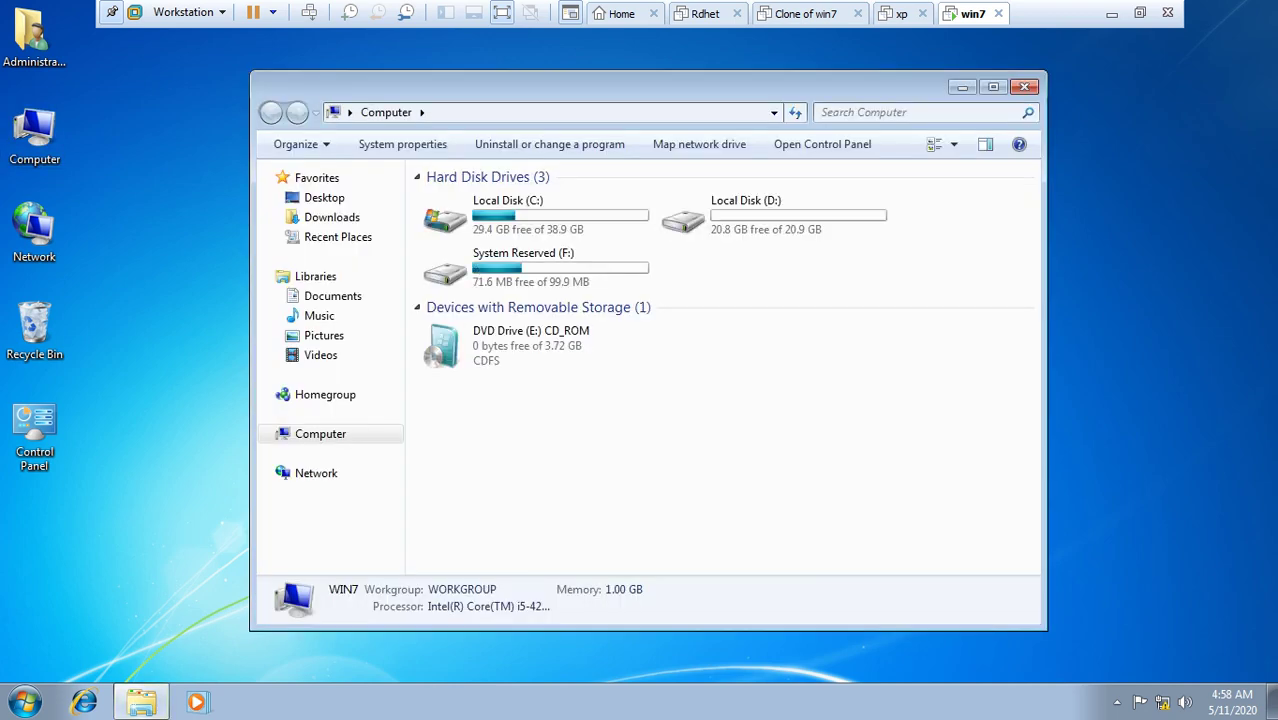
pyautogui.doubleClick(740, 215)
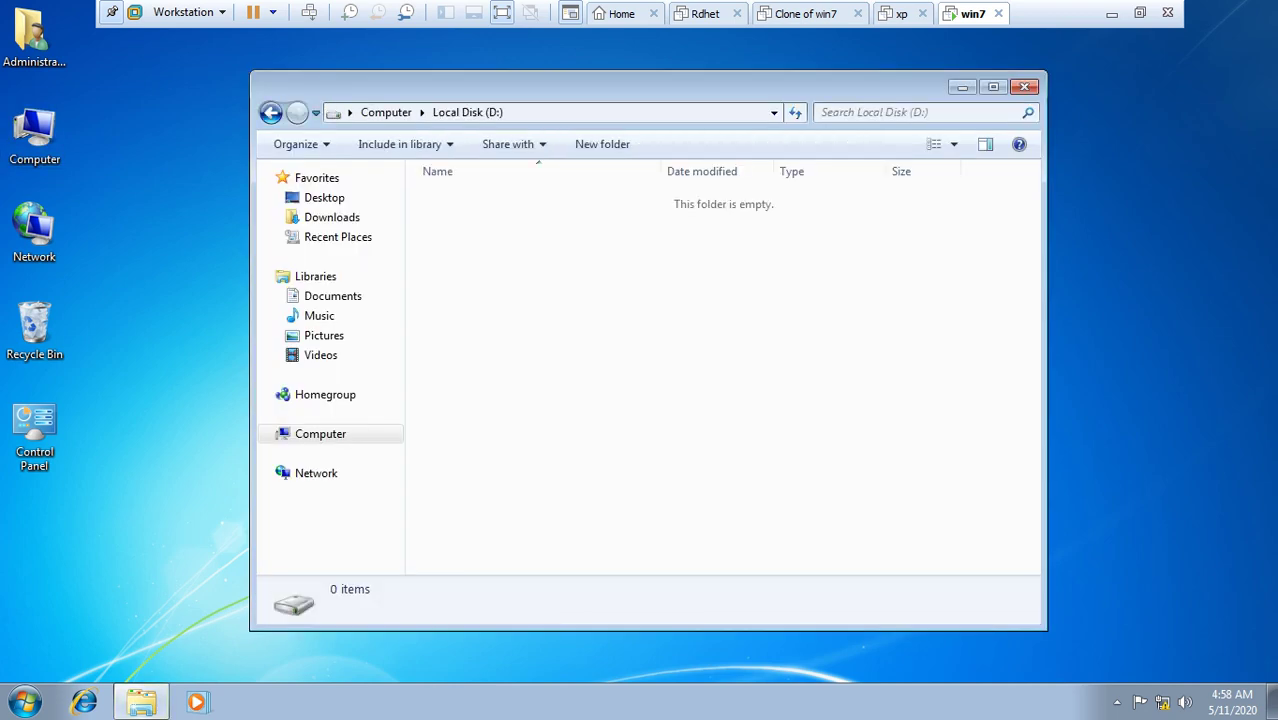
pyautogui.click(1024, 87)
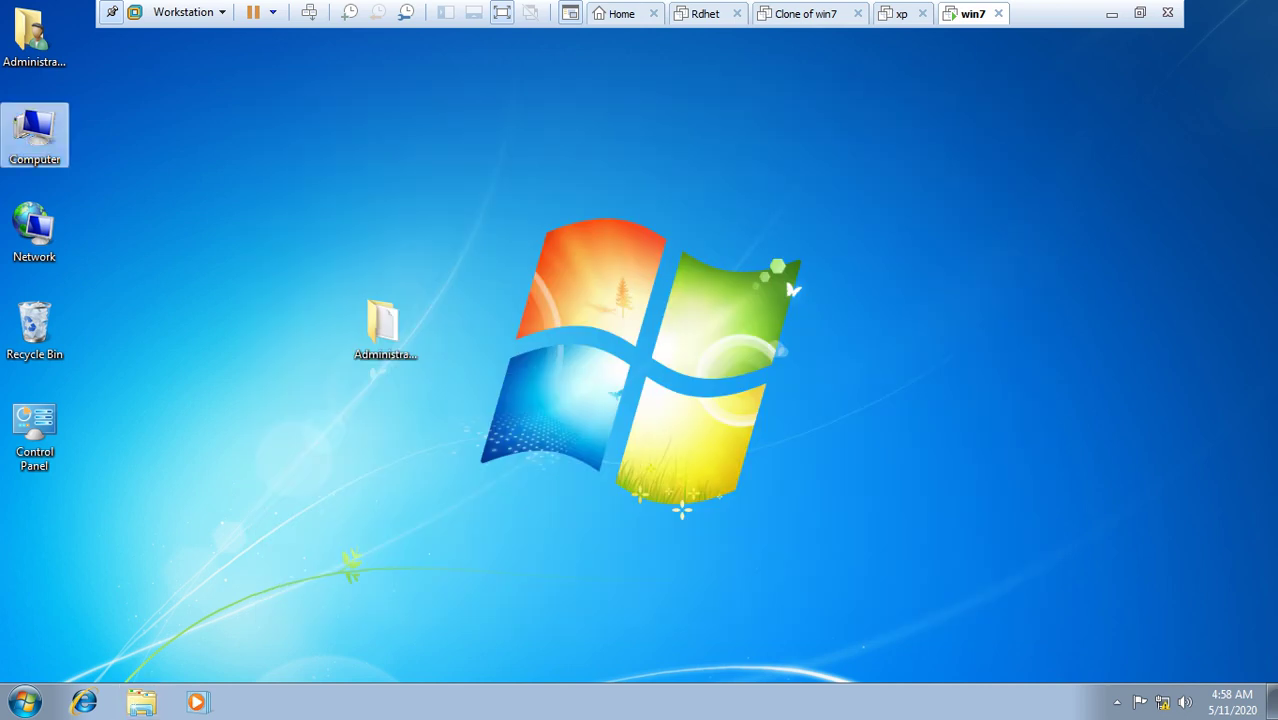
# Step: Launch gpedit.msc from the Run box
pyautogui.press('super+r')
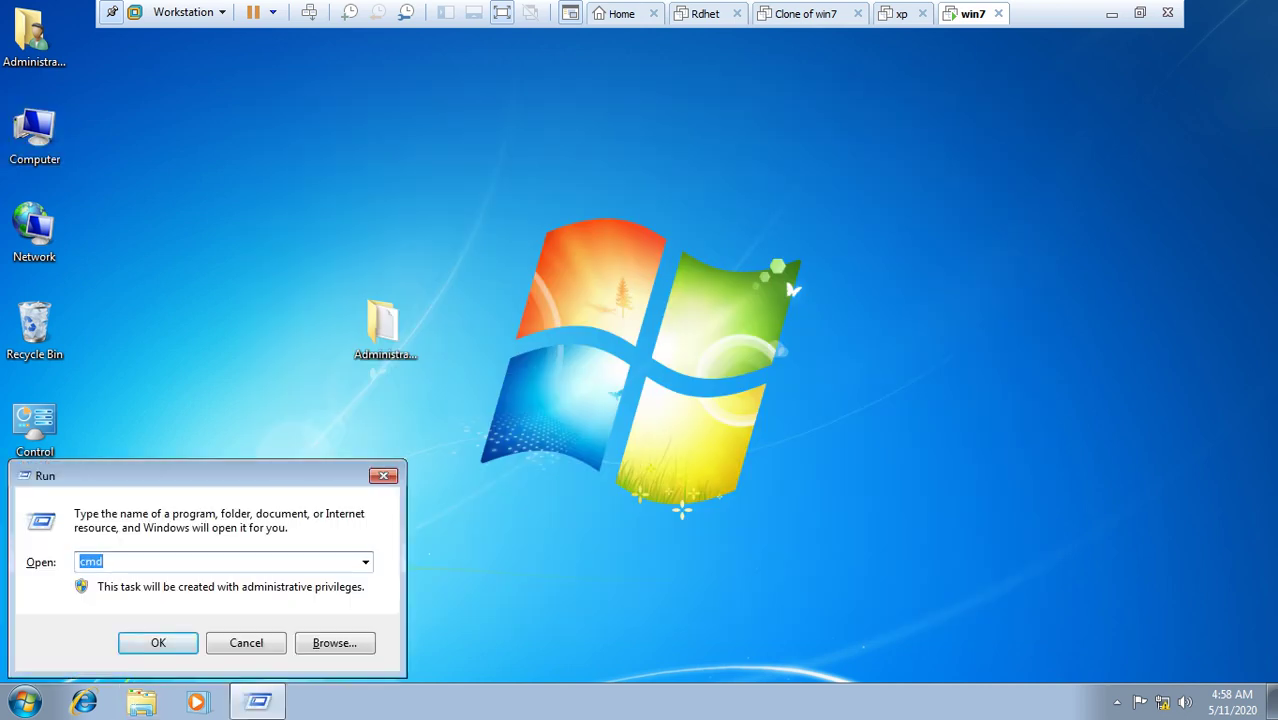
pyautogui.write('g')
pyautogui.press('Down')
pyautogui.press('Down')
pyautogui.press('Return')
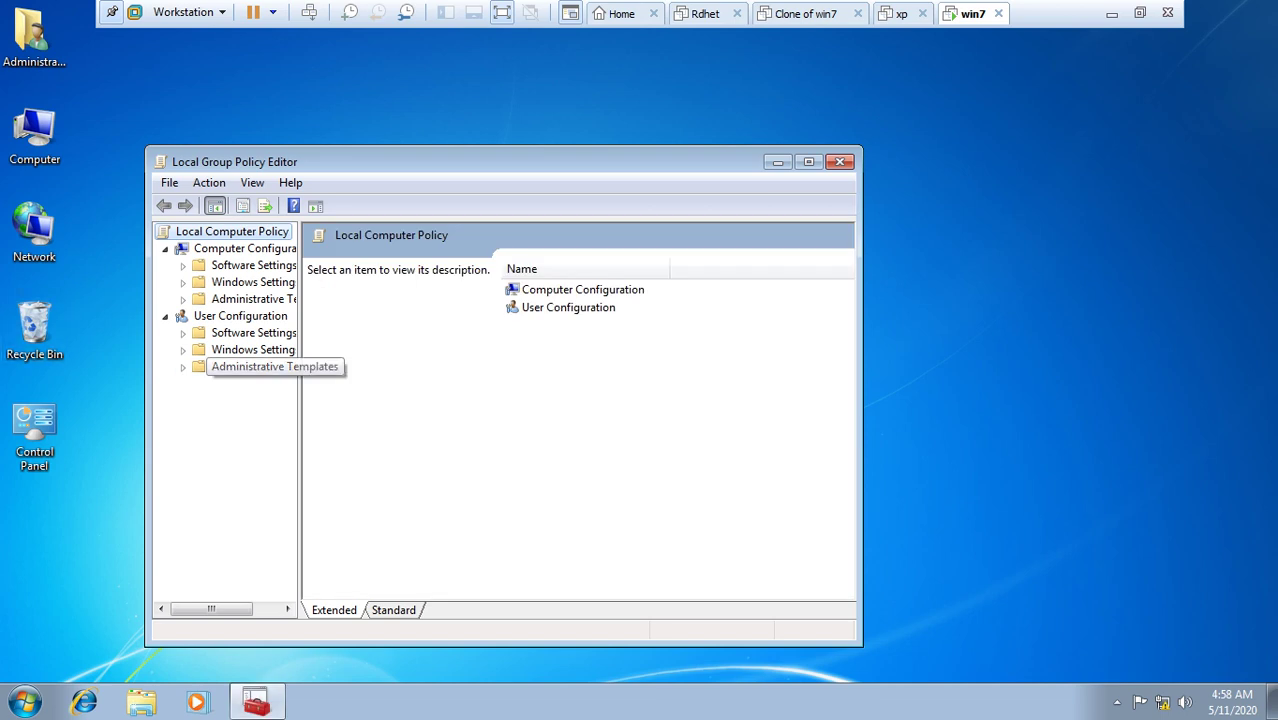
# Step: Expand the user Administrative Templates, maximize the editor and widen the tree pane
pyautogui.click(183, 366)
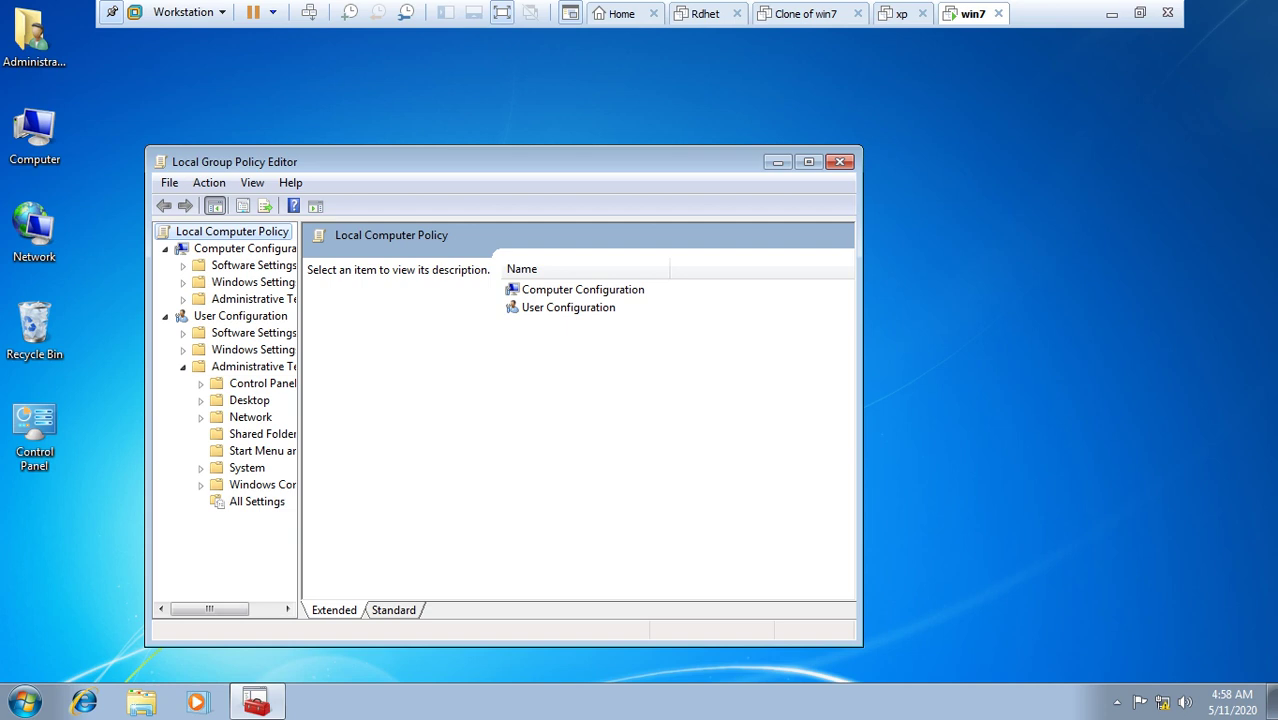
pyautogui.click(808, 161)
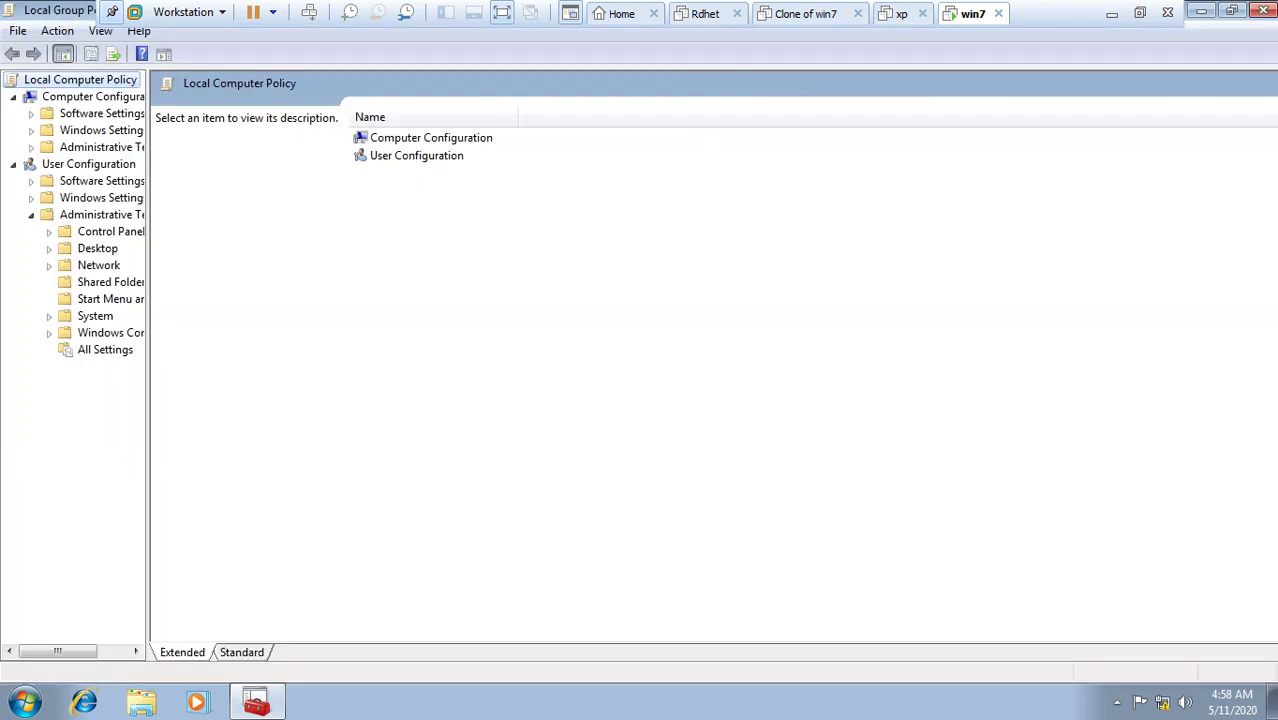
pyautogui.moveTo(147, 400); pyautogui.dragTo(255, 400)
# Step: Browse Control Panel, Desktop, Network and Shared Folders, then list all 1416 user settings
pyautogui.click(111, 231)
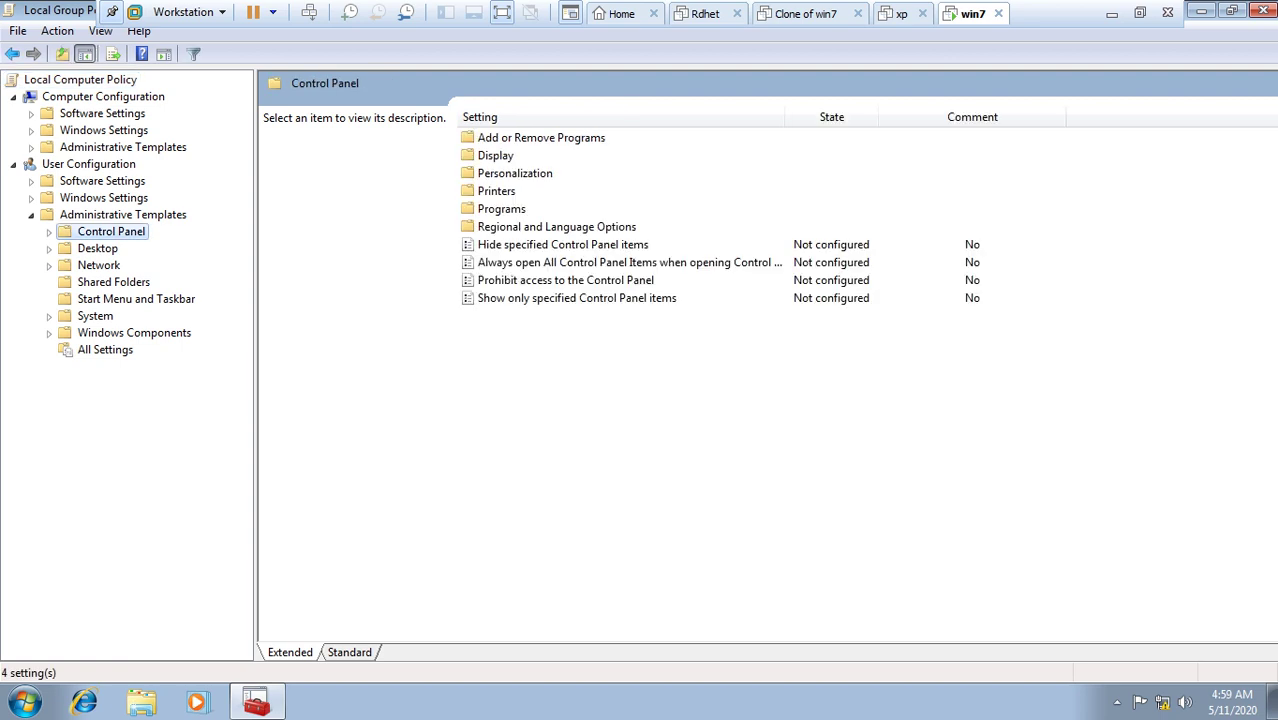
pyautogui.click(97, 248)
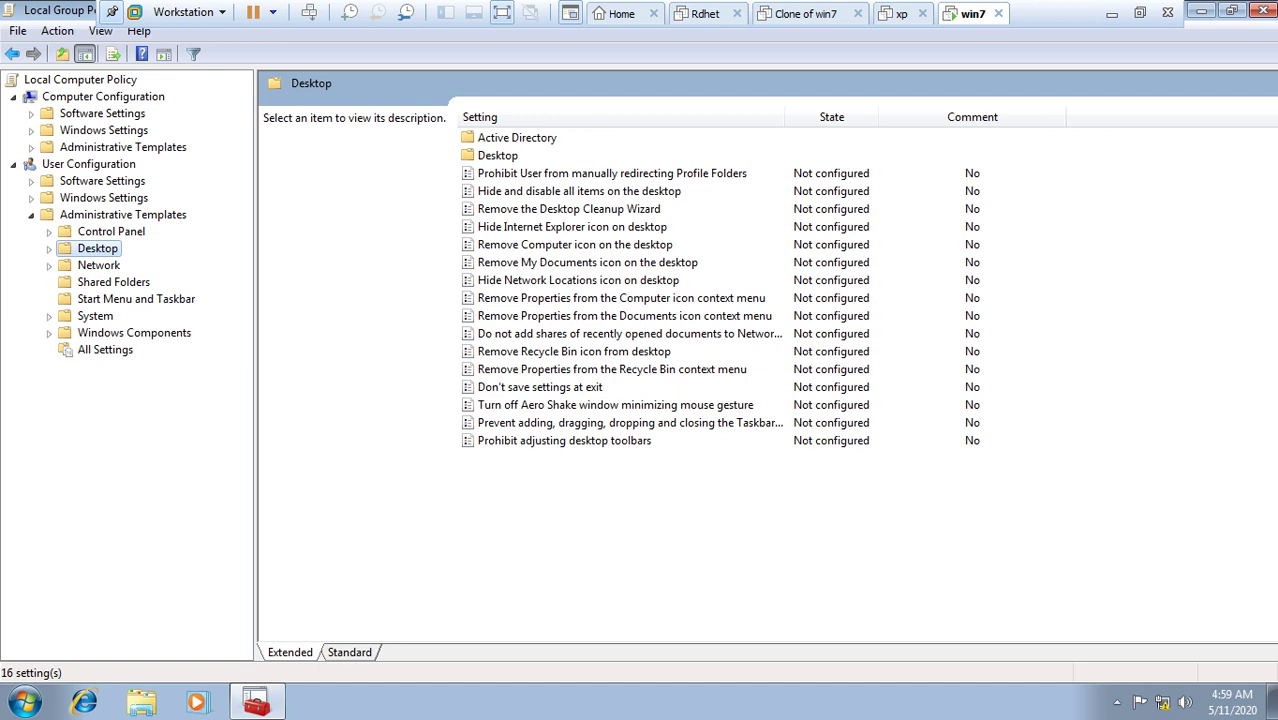
pyautogui.click(98, 265)
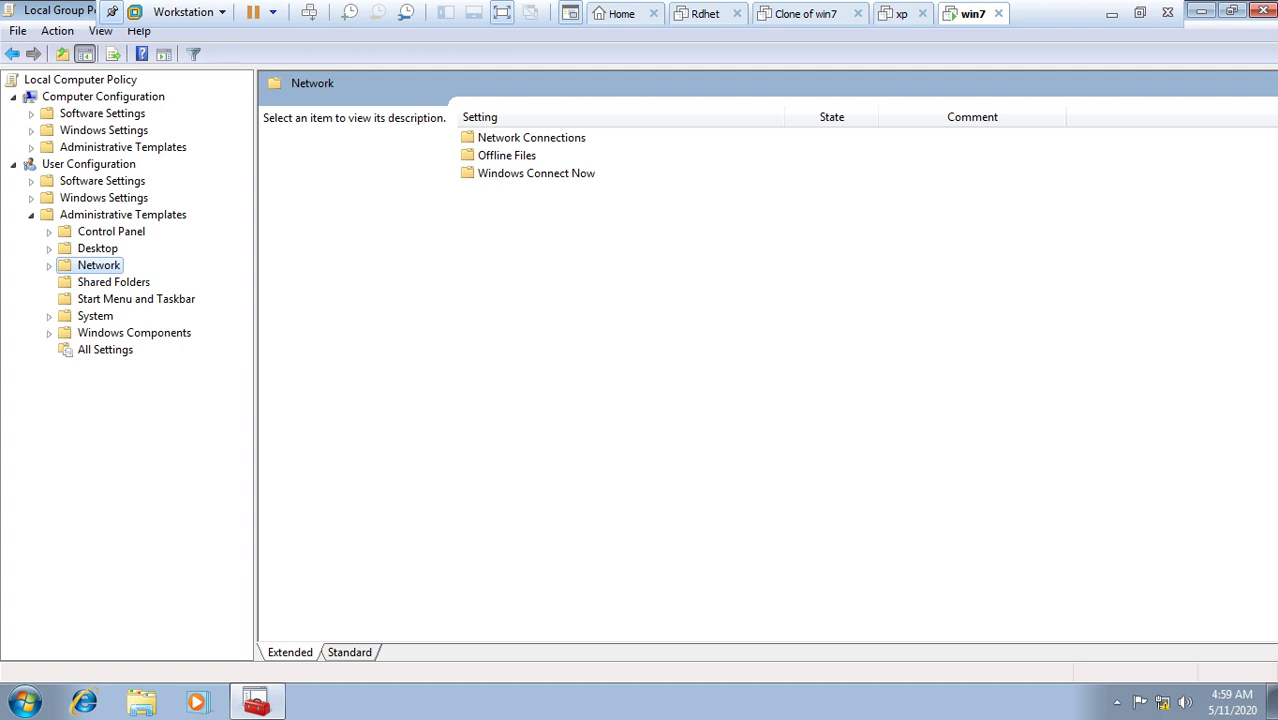
pyautogui.click(113, 282)
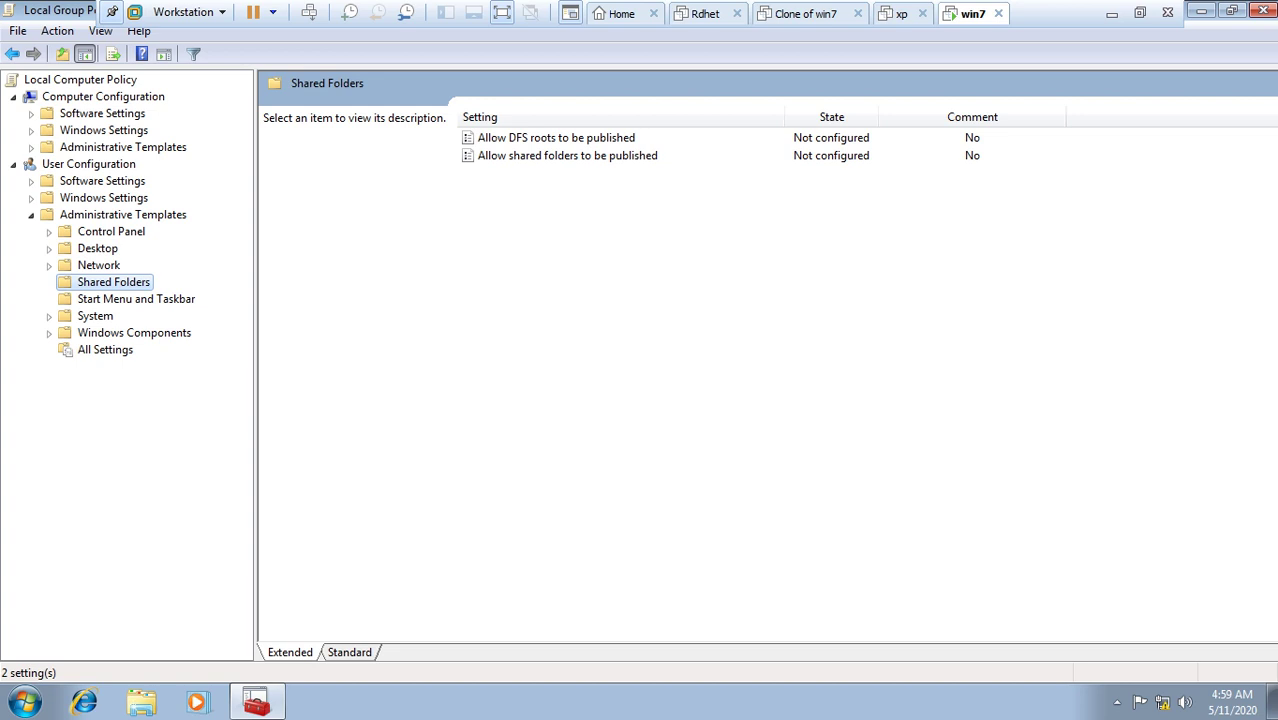
pyautogui.click(105, 349)
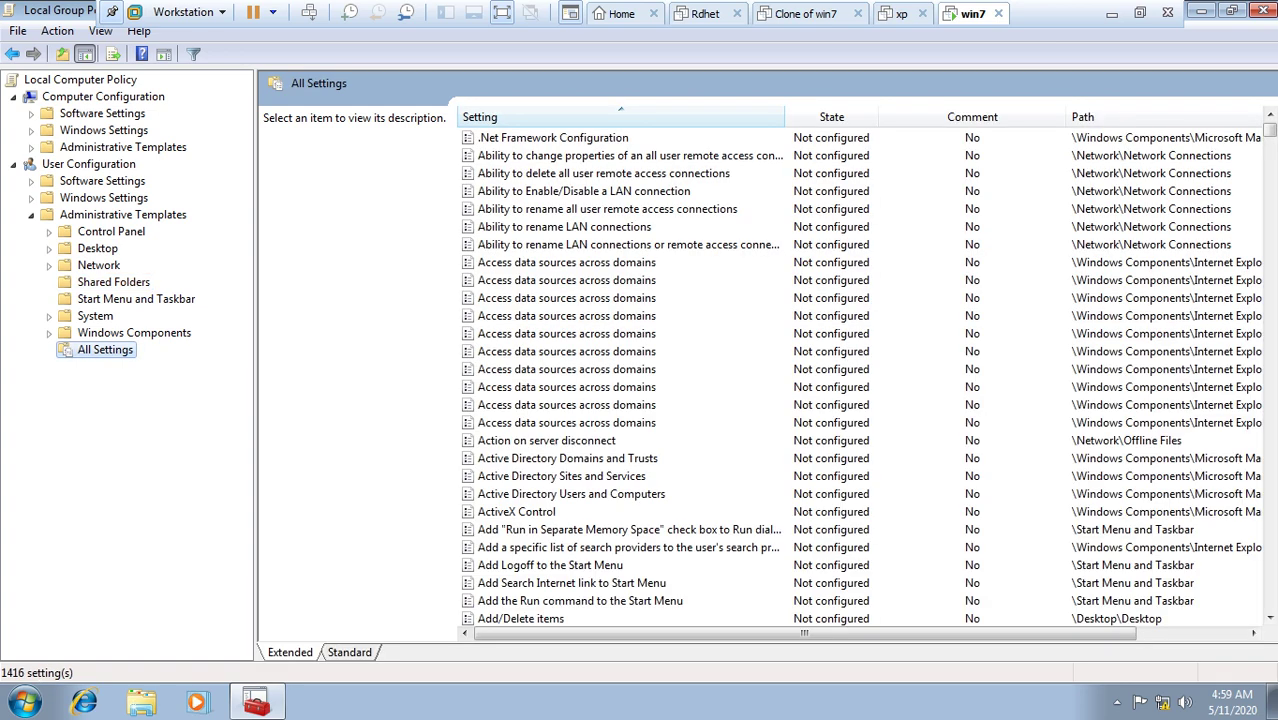
# Step: Filter All Settings by the keyword 'drives', leaving 15 of 1416 policies
pyautogui.rightClick(103, 352)
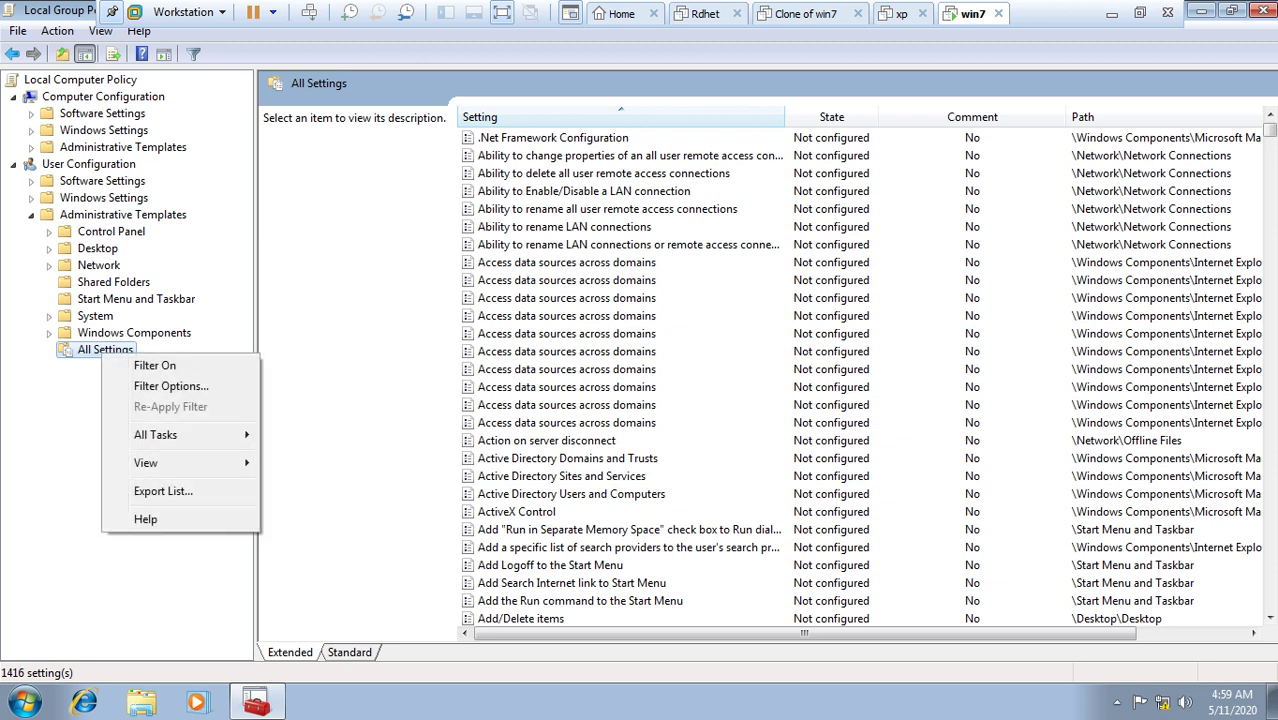
pyautogui.click(155, 365)
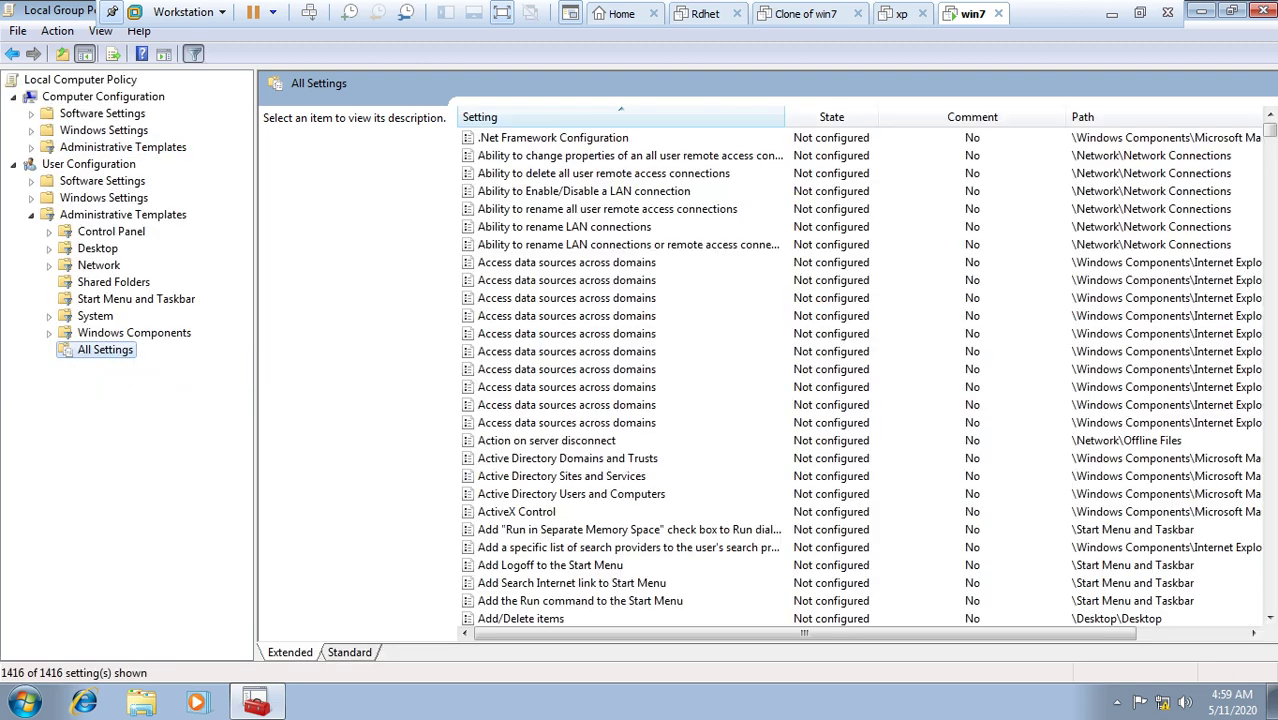
pyautogui.rightClick(105, 350)
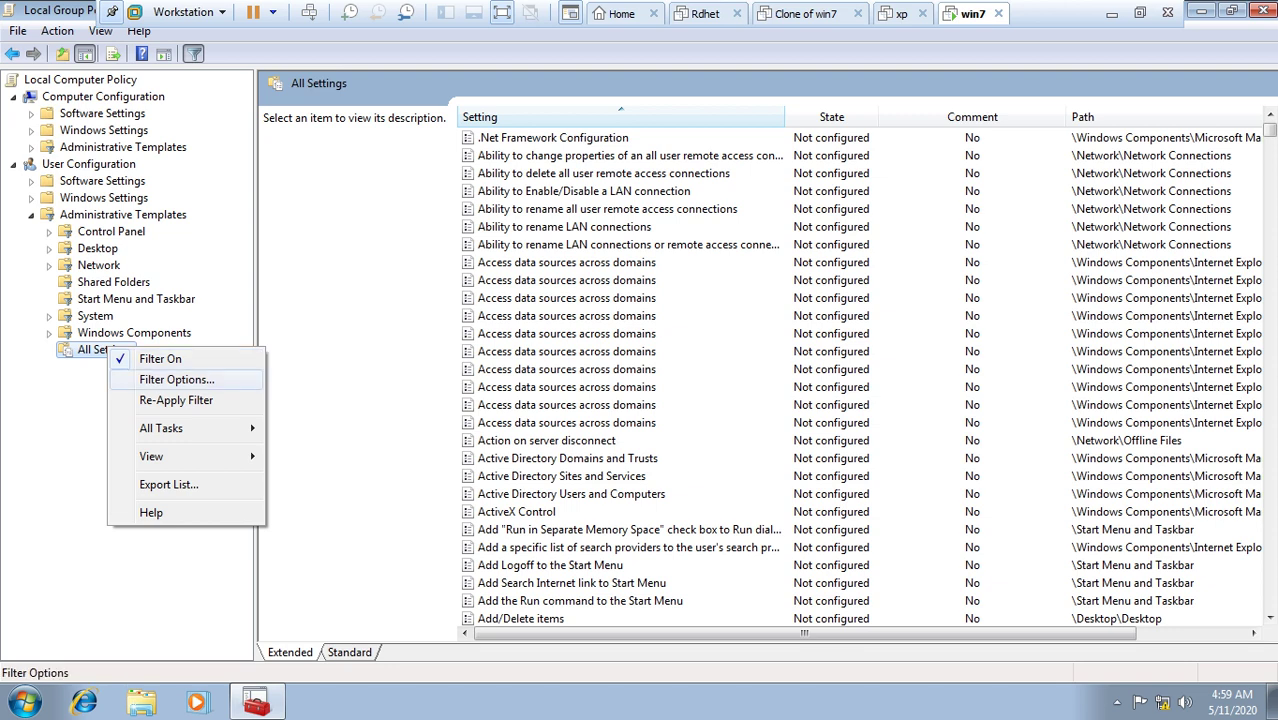
pyautogui.click(150, 379)
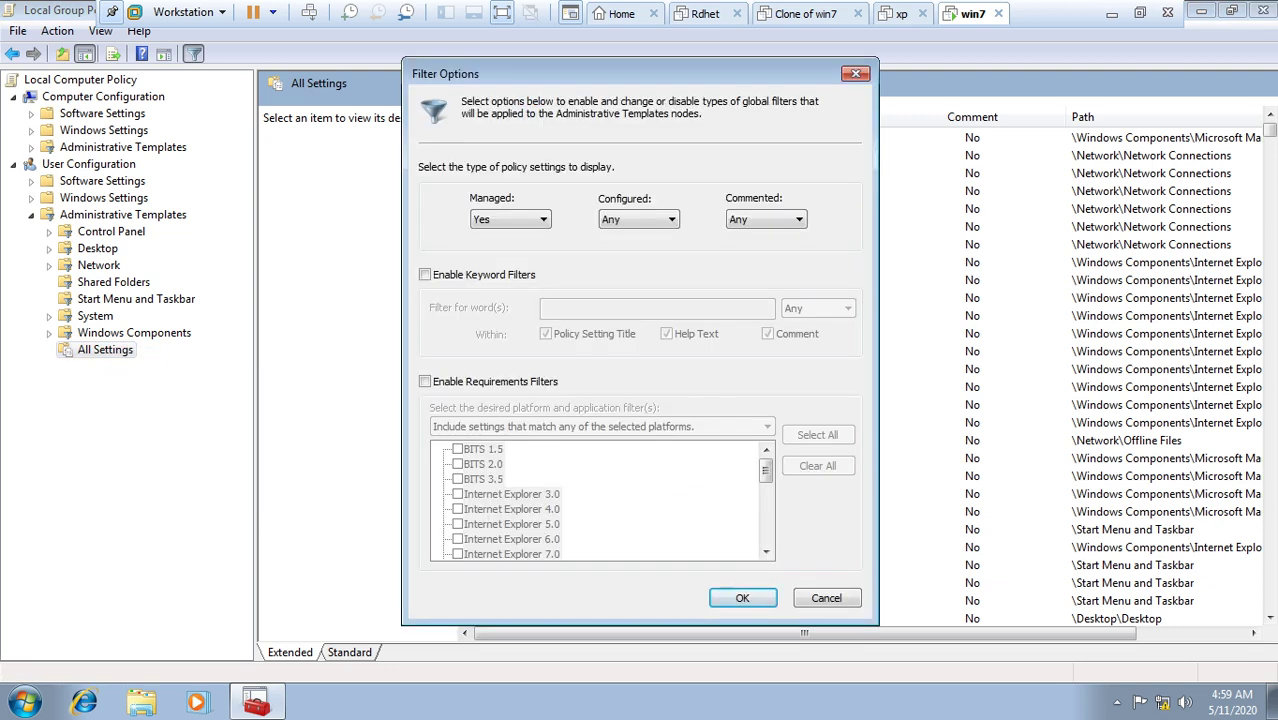
pyautogui.click(424, 274)
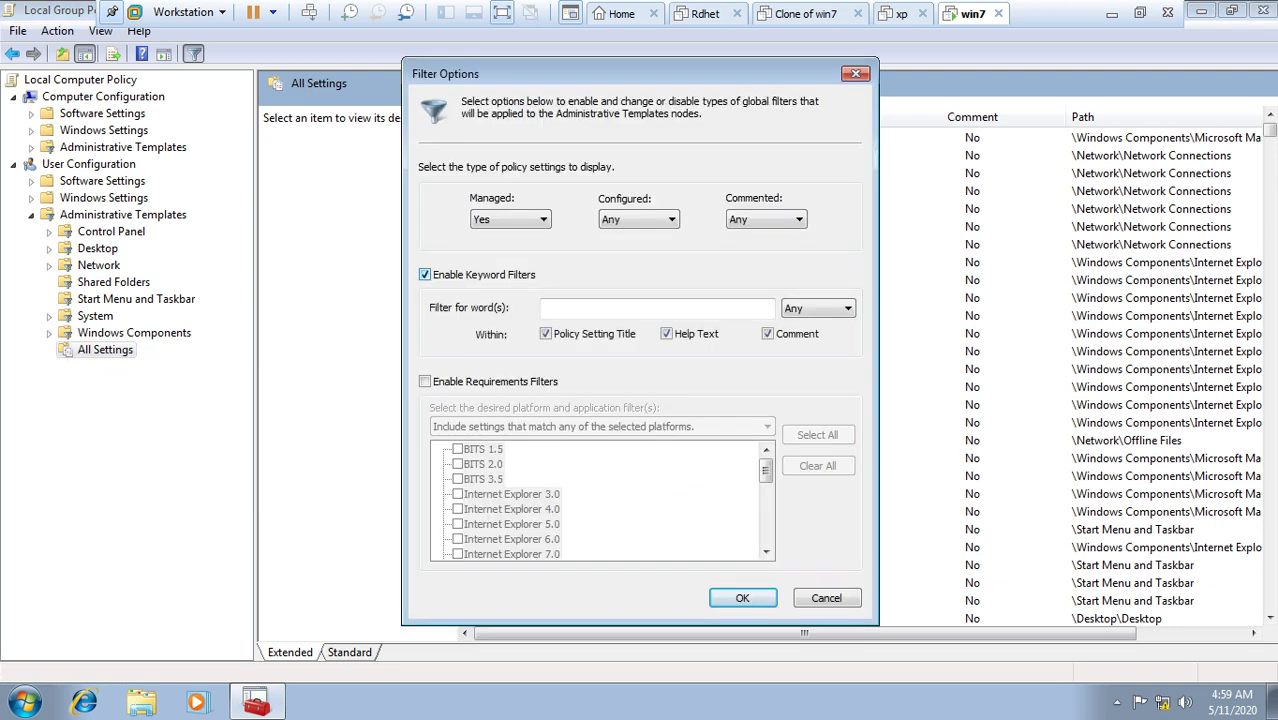
pyautogui.write('drives')
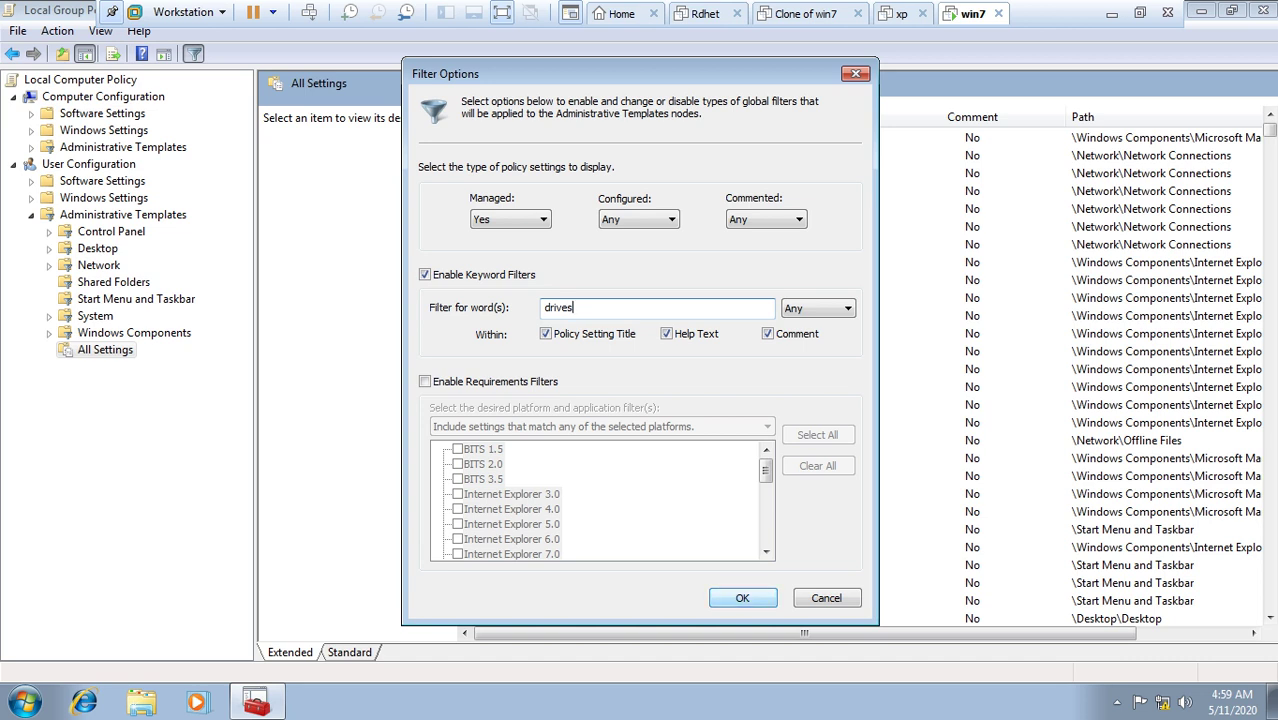
pyautogui.press('Return')
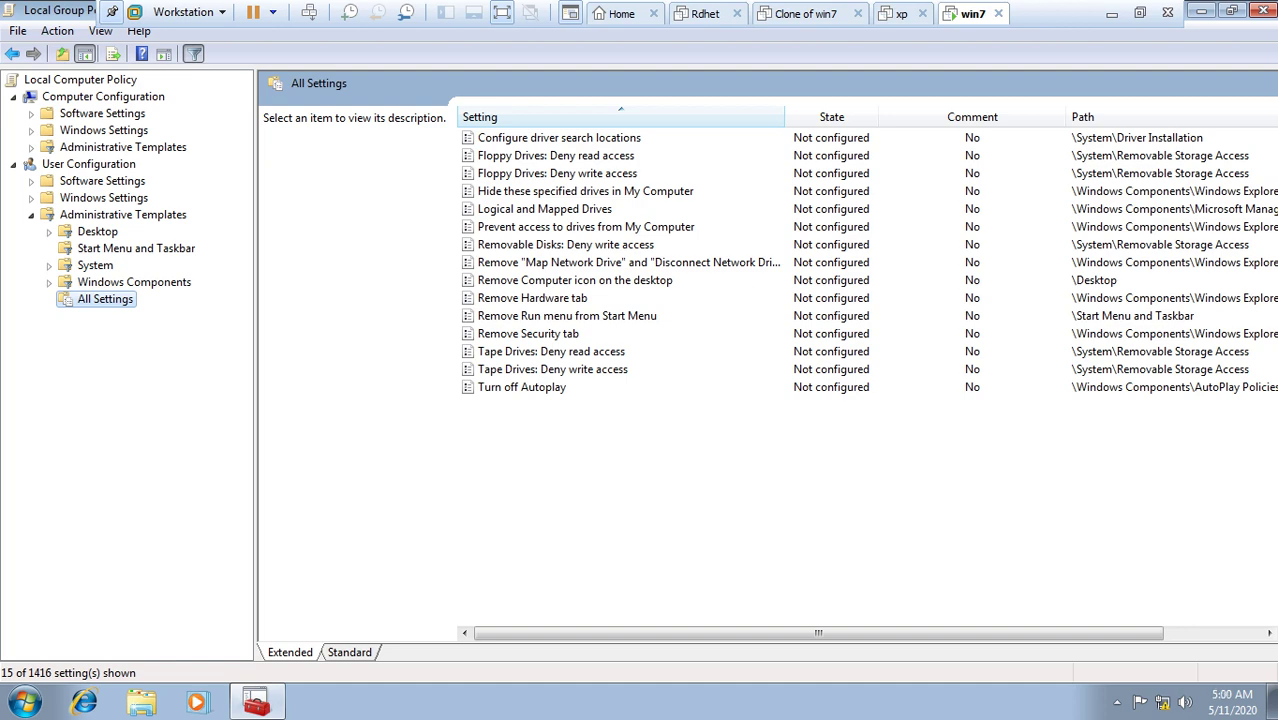
# Step: Enable 'Hide these specified drives in My Computer' set to Restrict D drive only
pyautogui.doubleClick(585, 191)
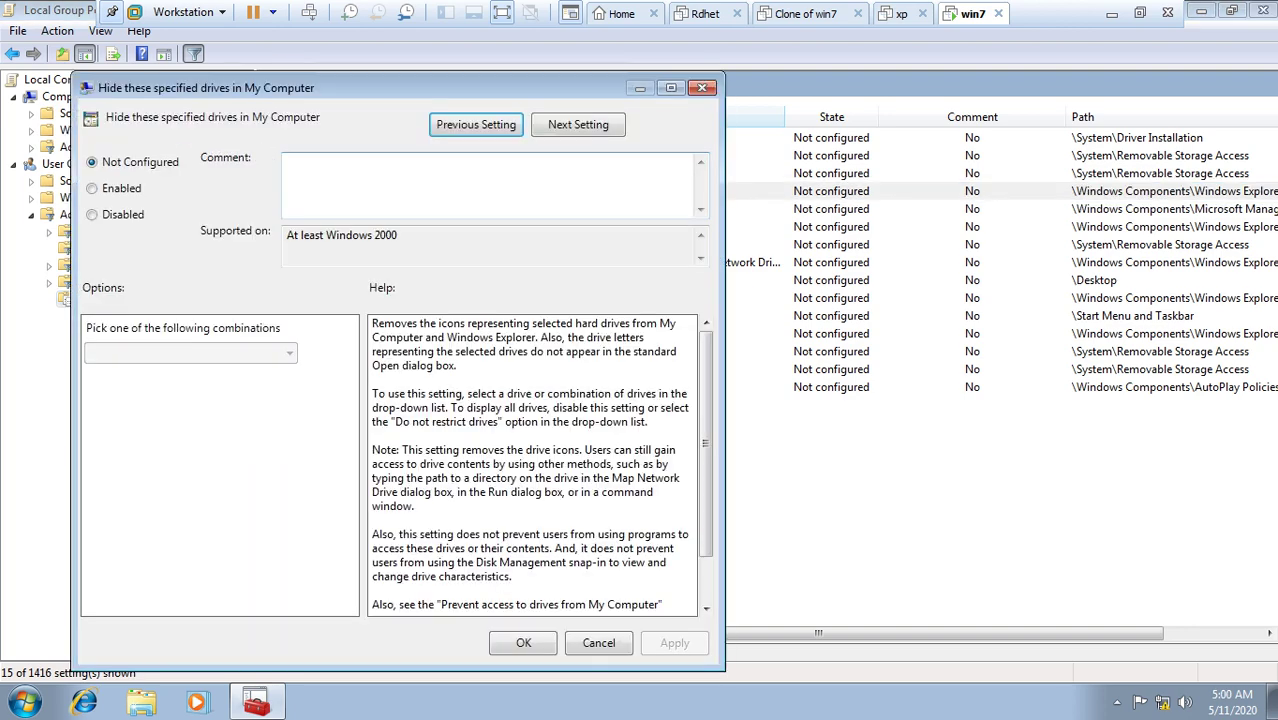
pyautogui.click(92, 188)
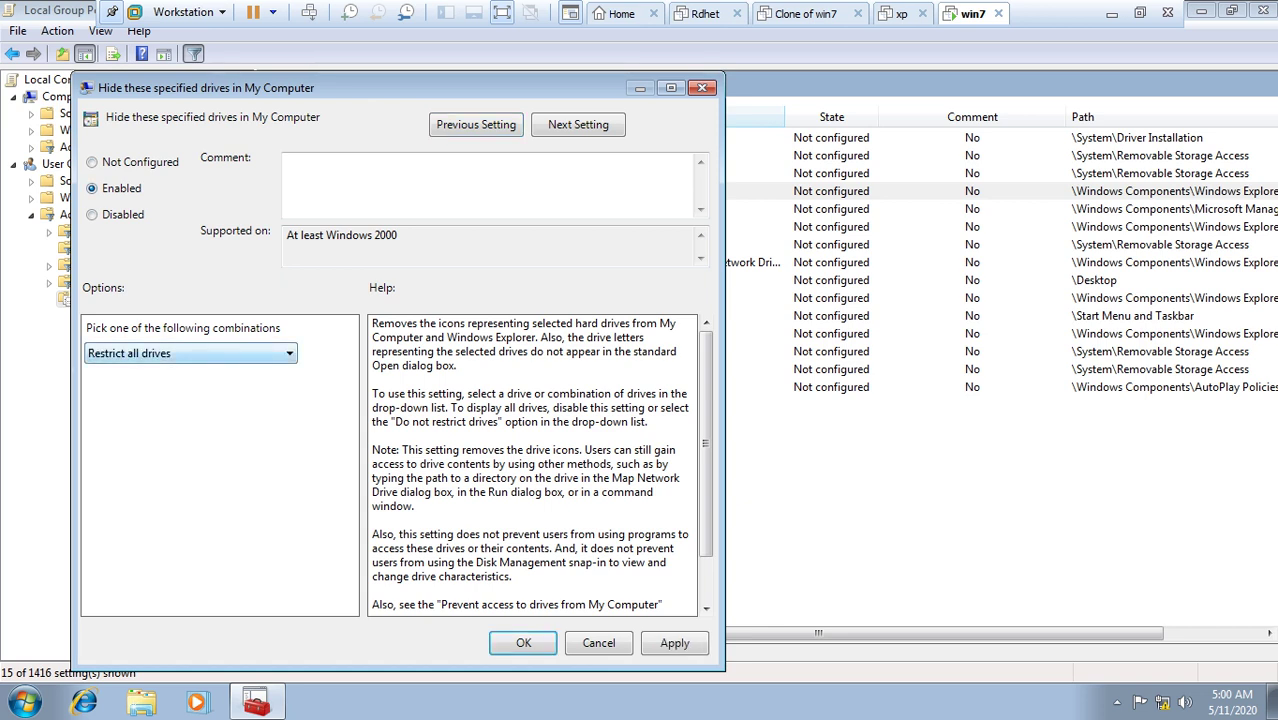
pyautogui.click(190, 353)
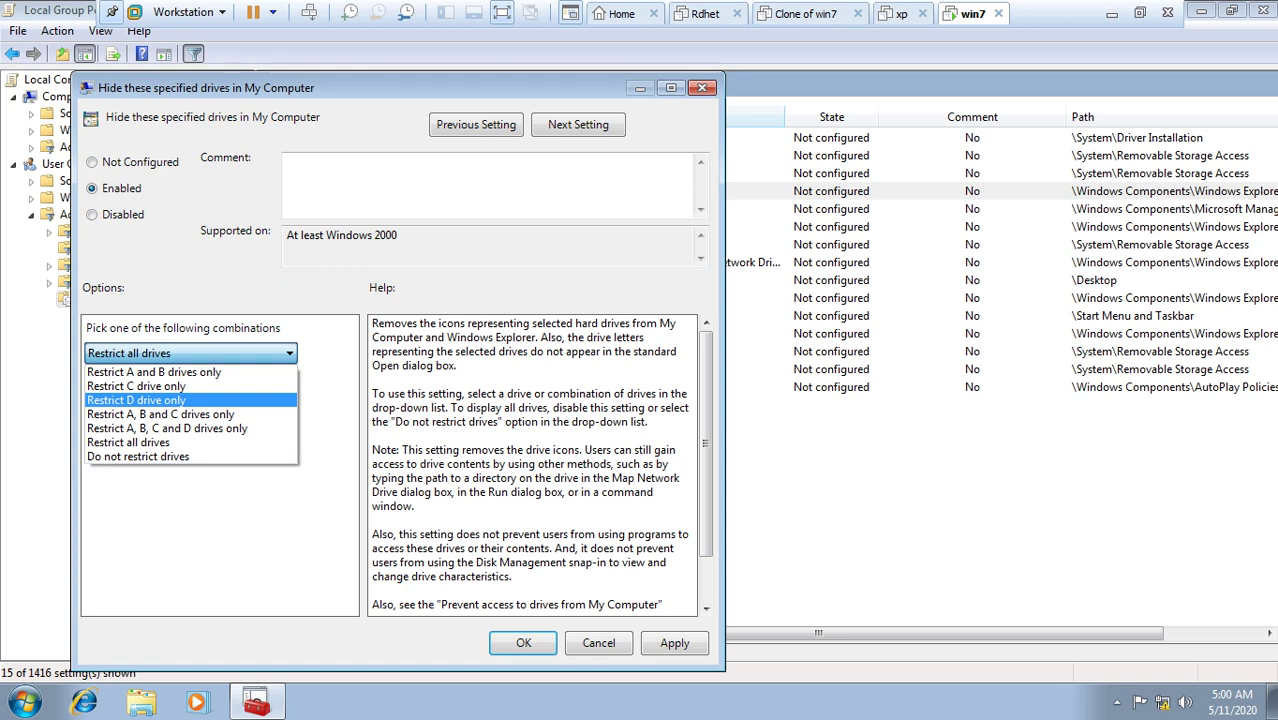
pyautogui.click(136, 400)
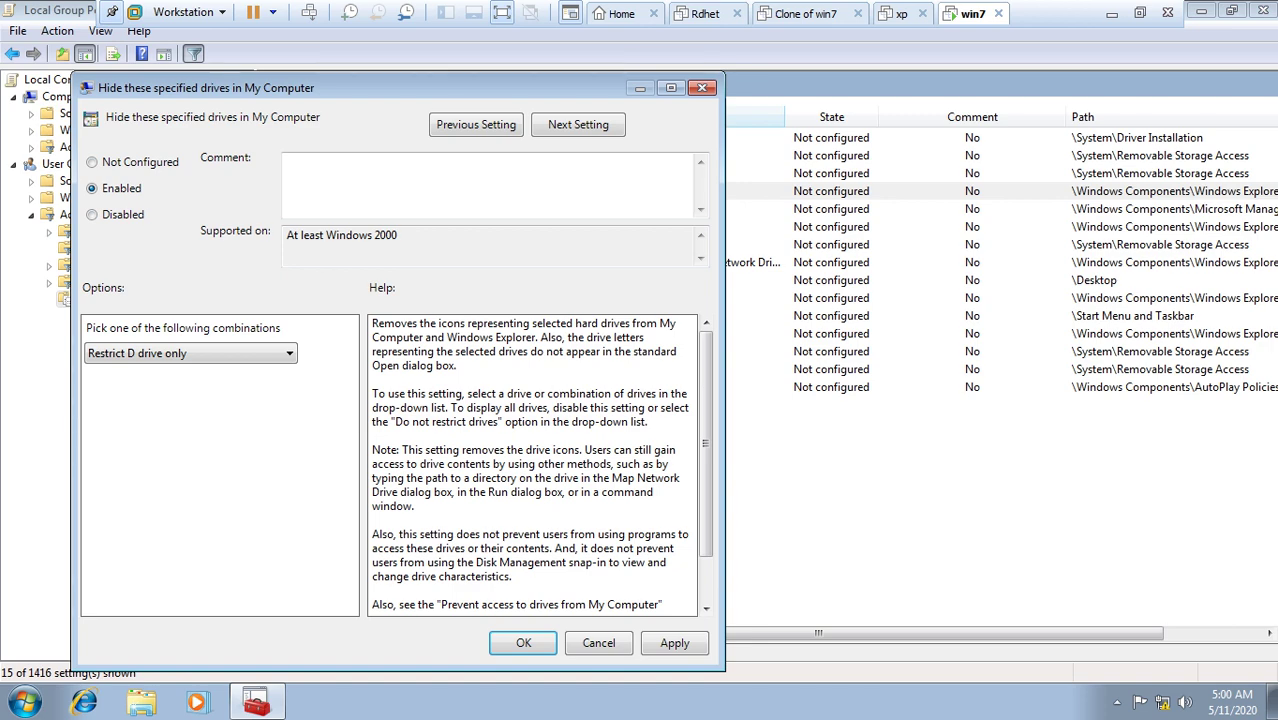
pyautogui.click(674, 643)
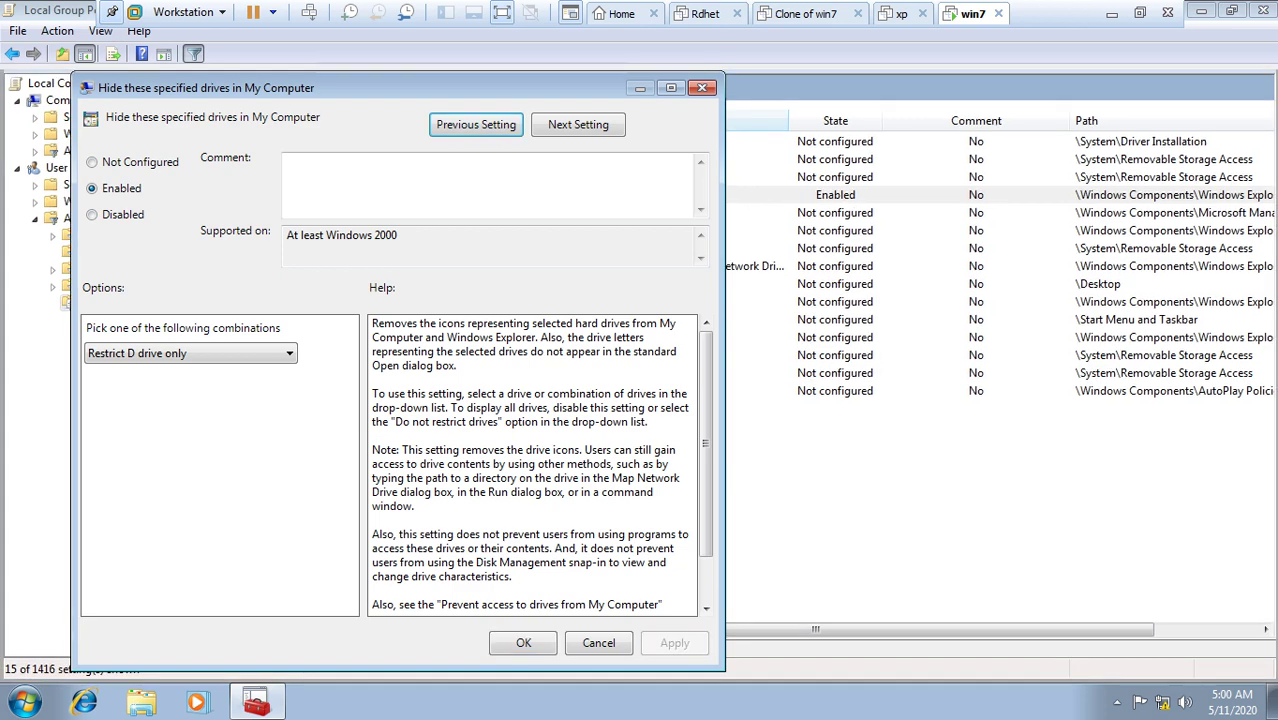
pyautogui.click(523, 643)
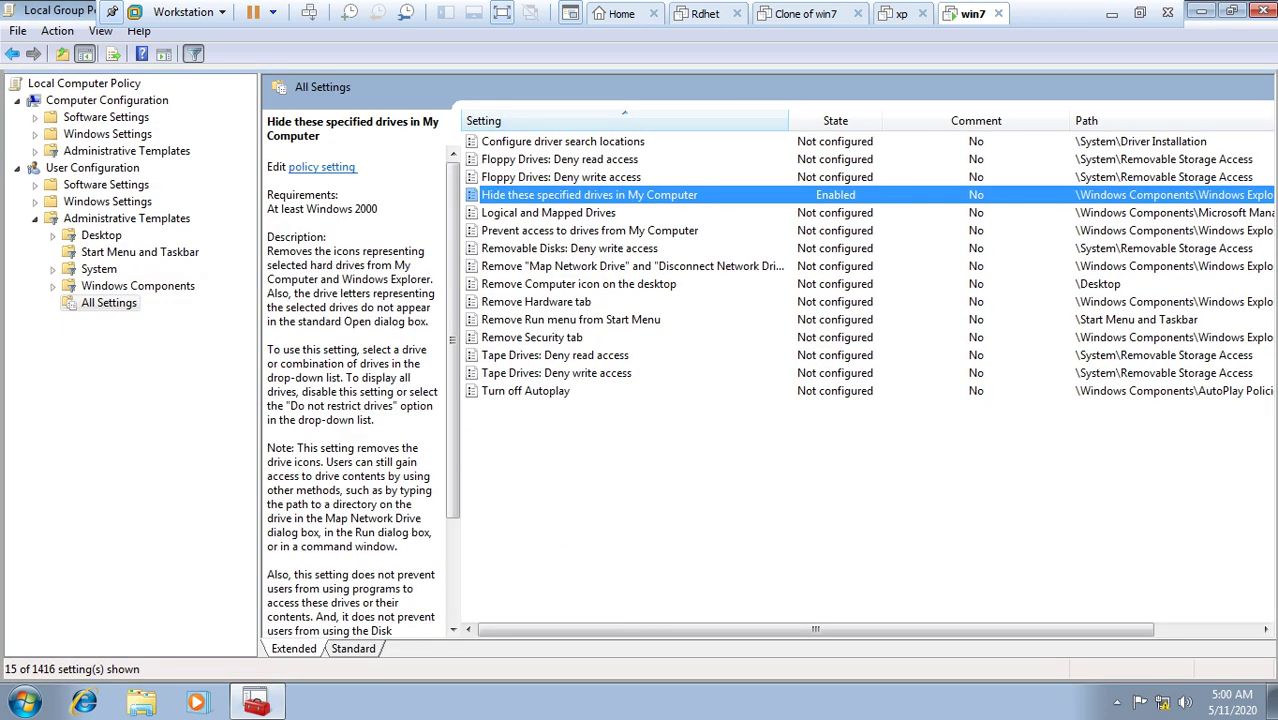
pyautogui.press('super+e')
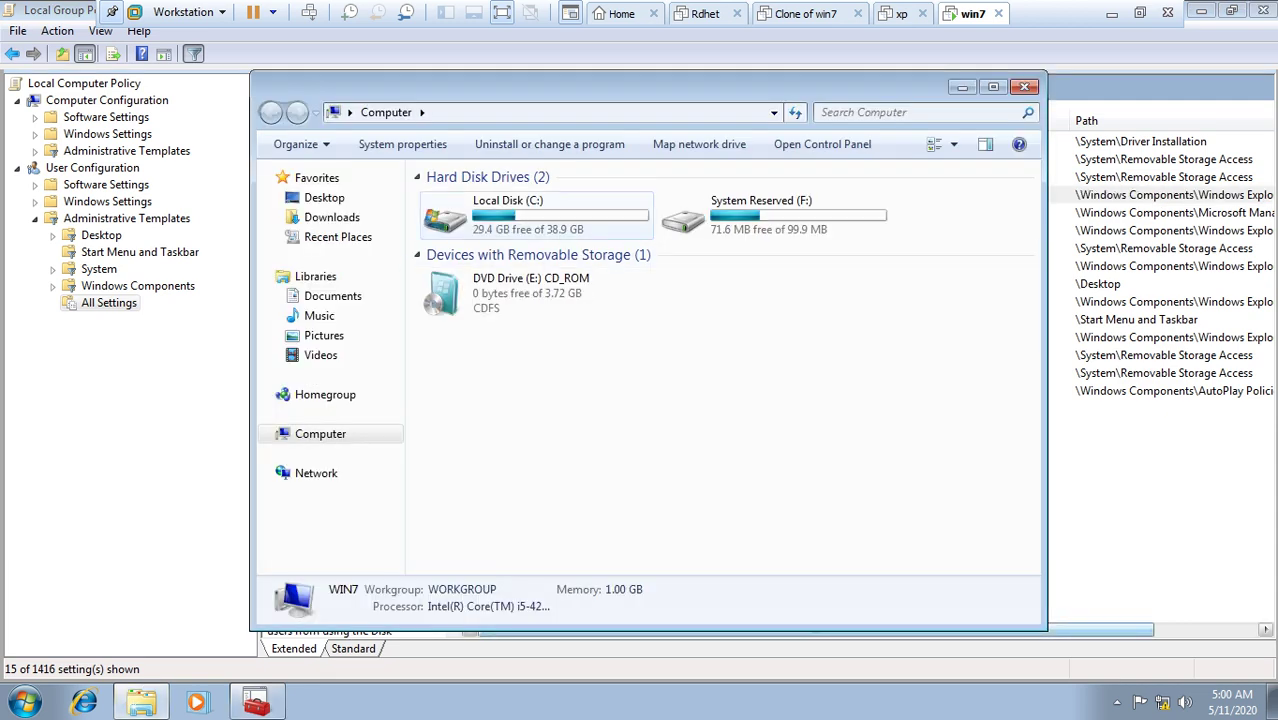
# Step: Confirm Computer lists only C:, F: and the DVD drive, then reopen the drive-hiding policy
pyautogui.click(520, 212)
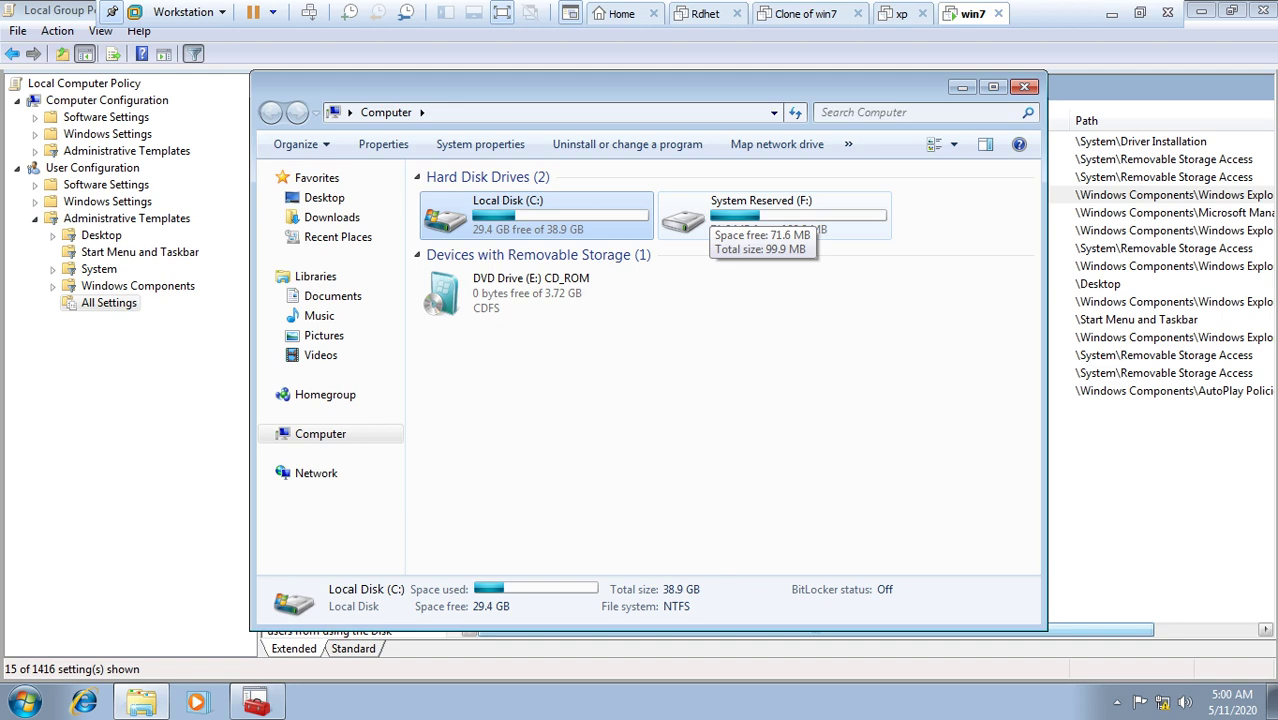
pyautogui.click(1024, 87)
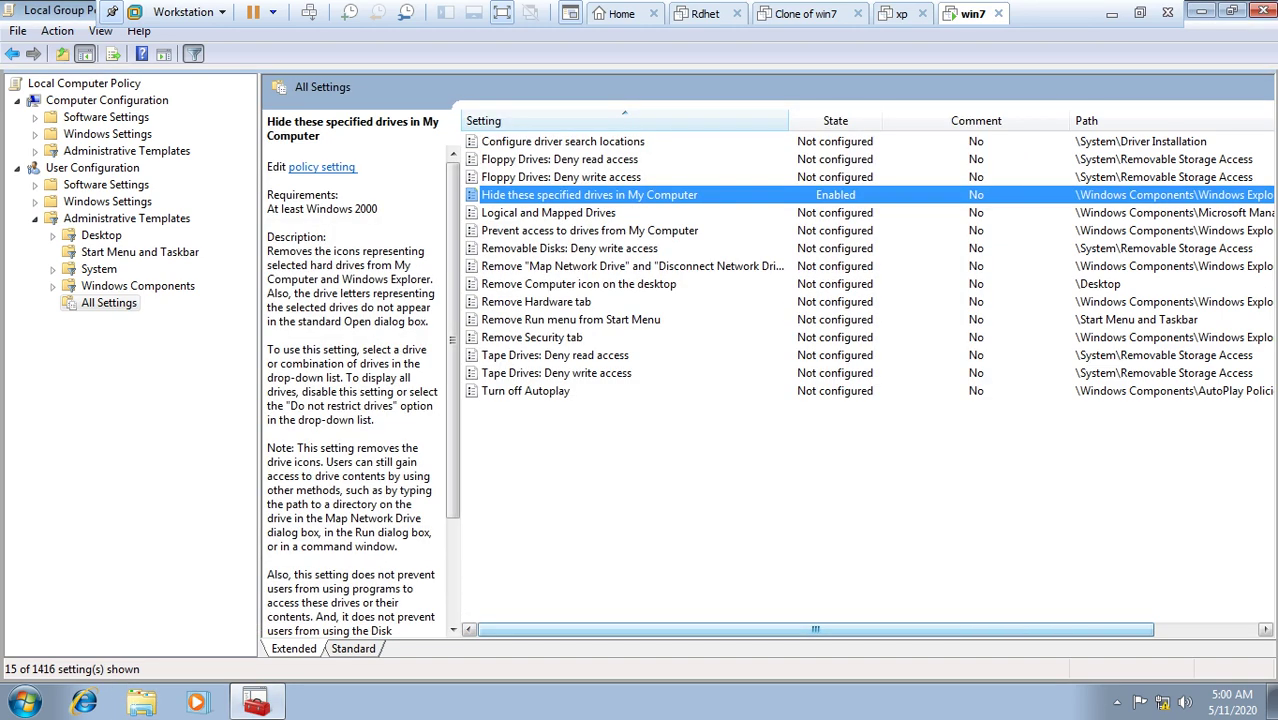
pyautogui.press('Return')
# Step: Set the drive-hiding policy to Not Configured and apply it
pyautogui.click(115, 185)
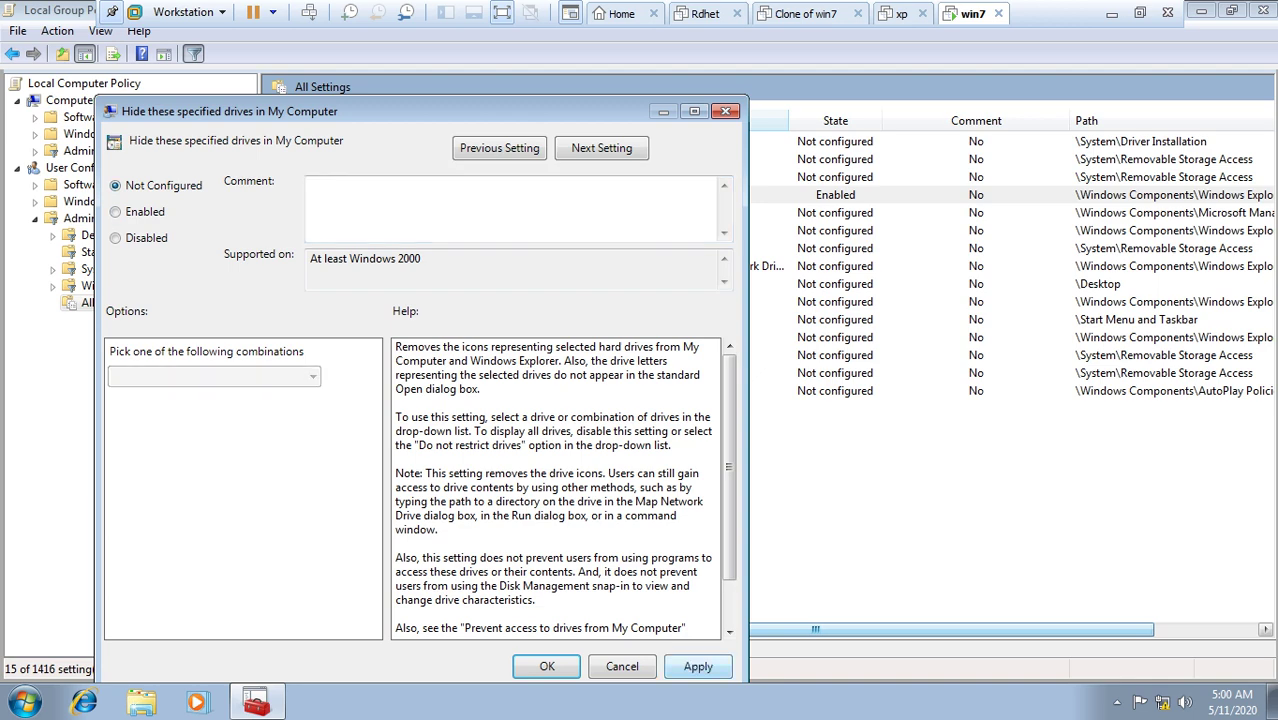
pyautogui.click(698, 666)
pyautogui.click(547, 666)
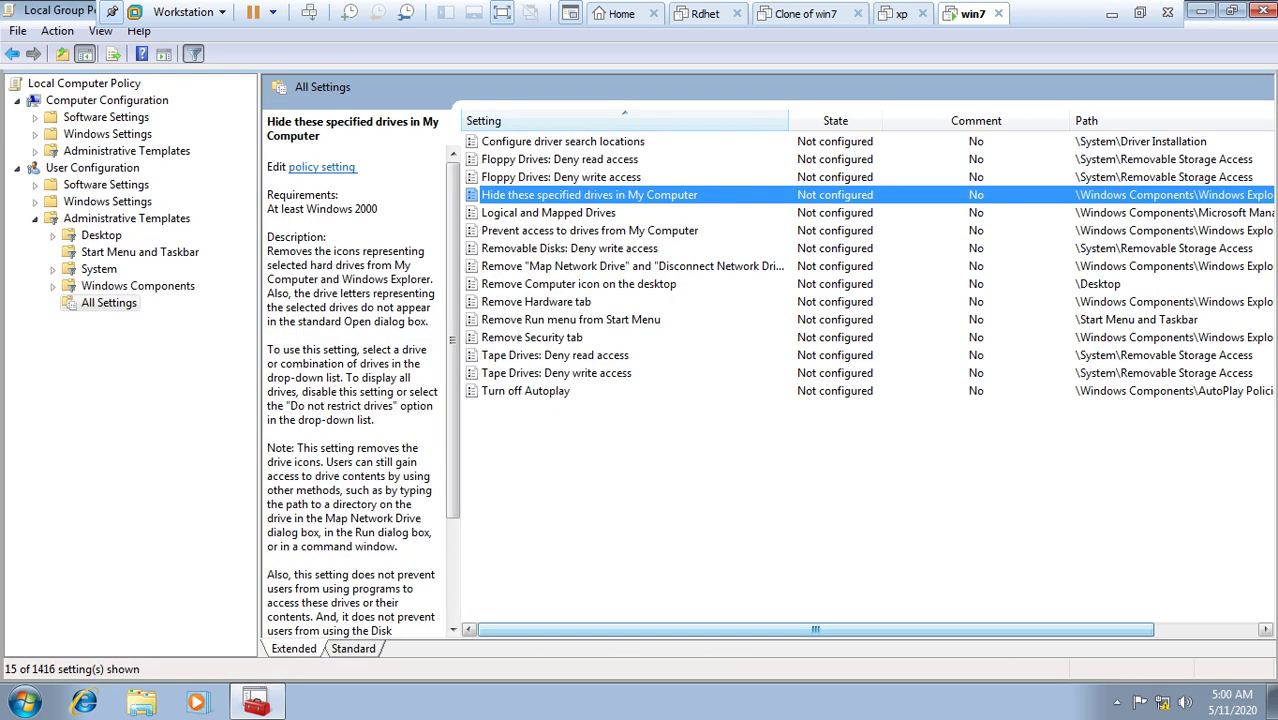
# Step: Refresh Computer to confirm D: reappears, then refresh the policy list
pyautogui.press('super+e')
pyautogui.rightClick(878, 352)
pyautogui.click(927, 426)
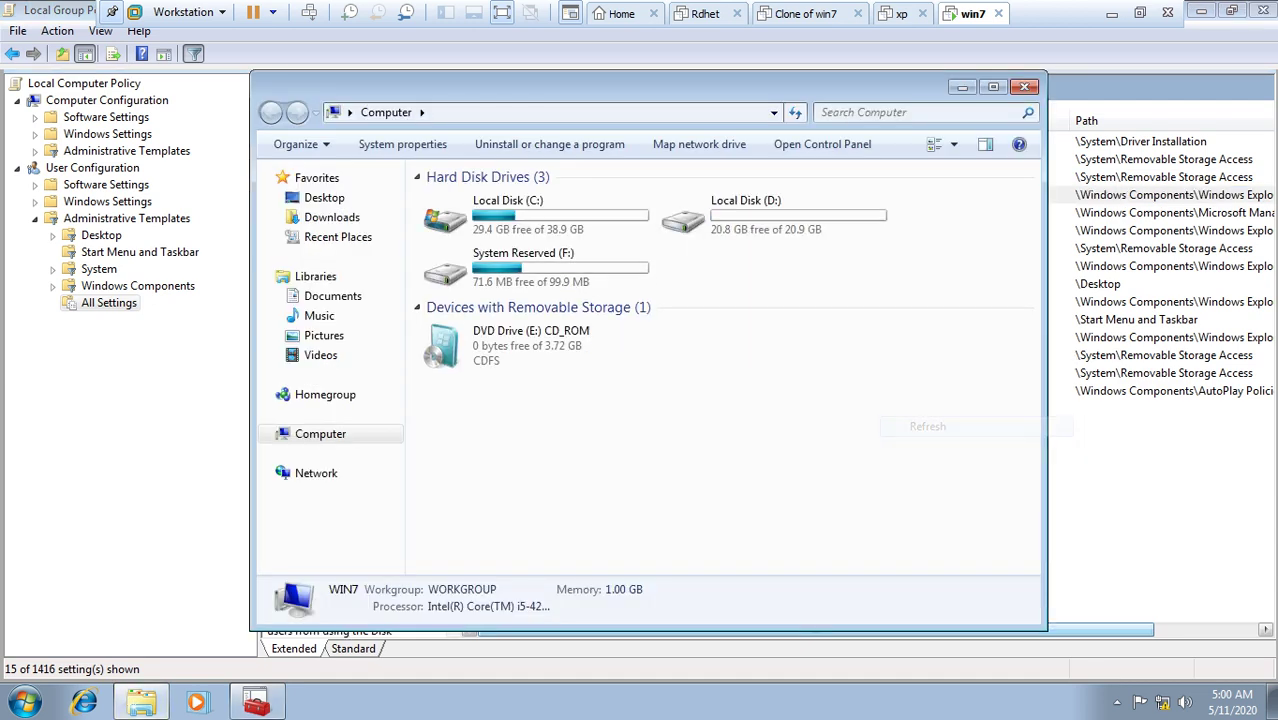
pyautogui.click(746, 214)
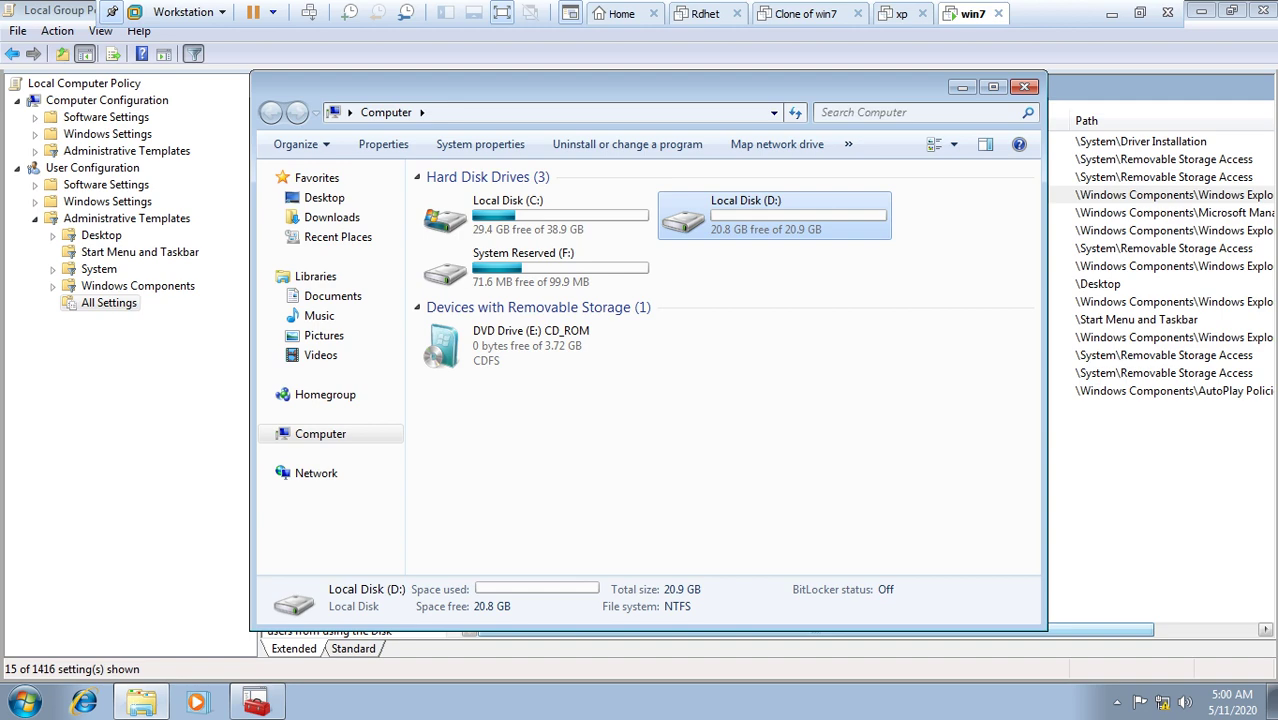
pyautogui.click(1024, 86)
pyautogui.press('F5')
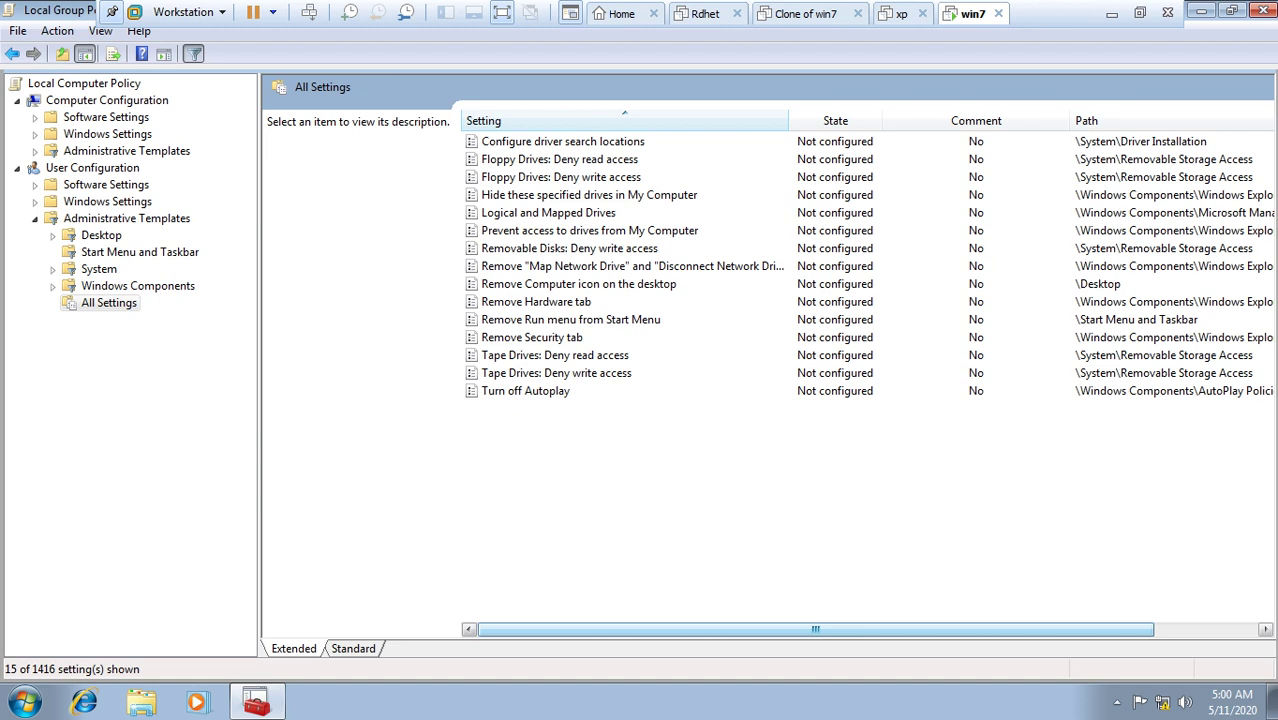
pyautogui.rightClick(553, 195)
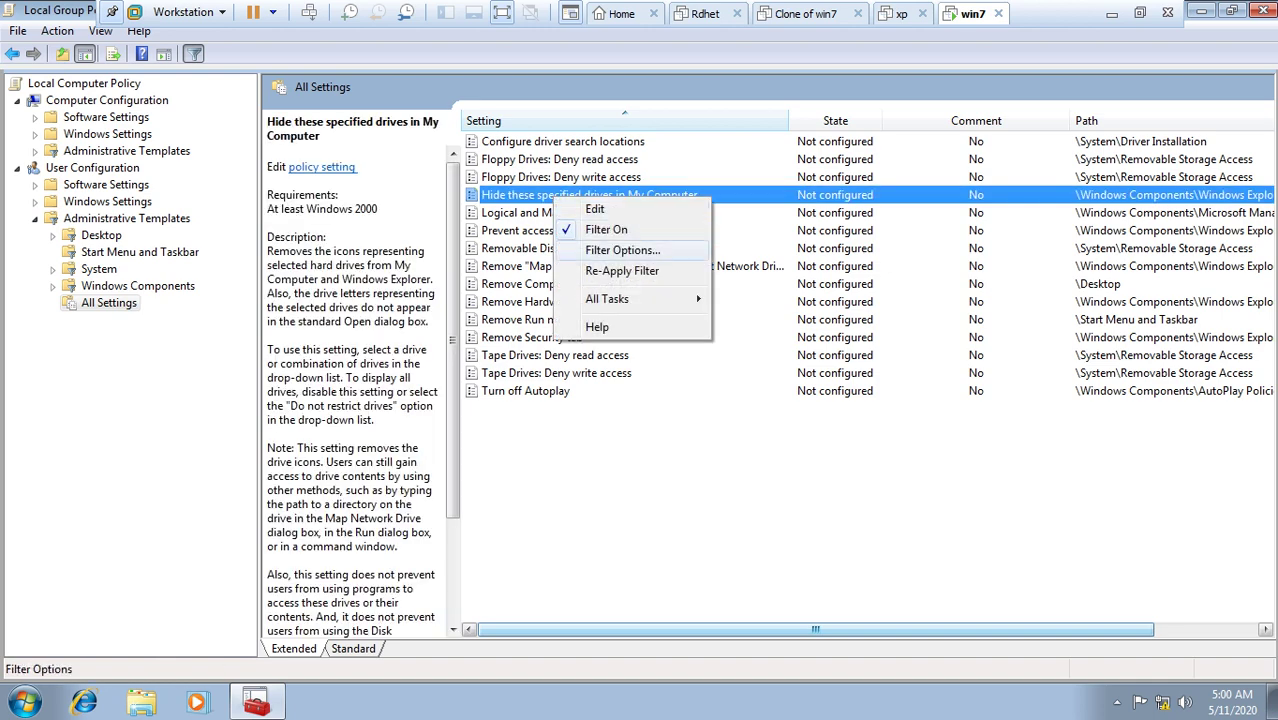
# Step: Re-enable the drive-hiding policy with Restrict D drive only
pyautogui.press('Escape')
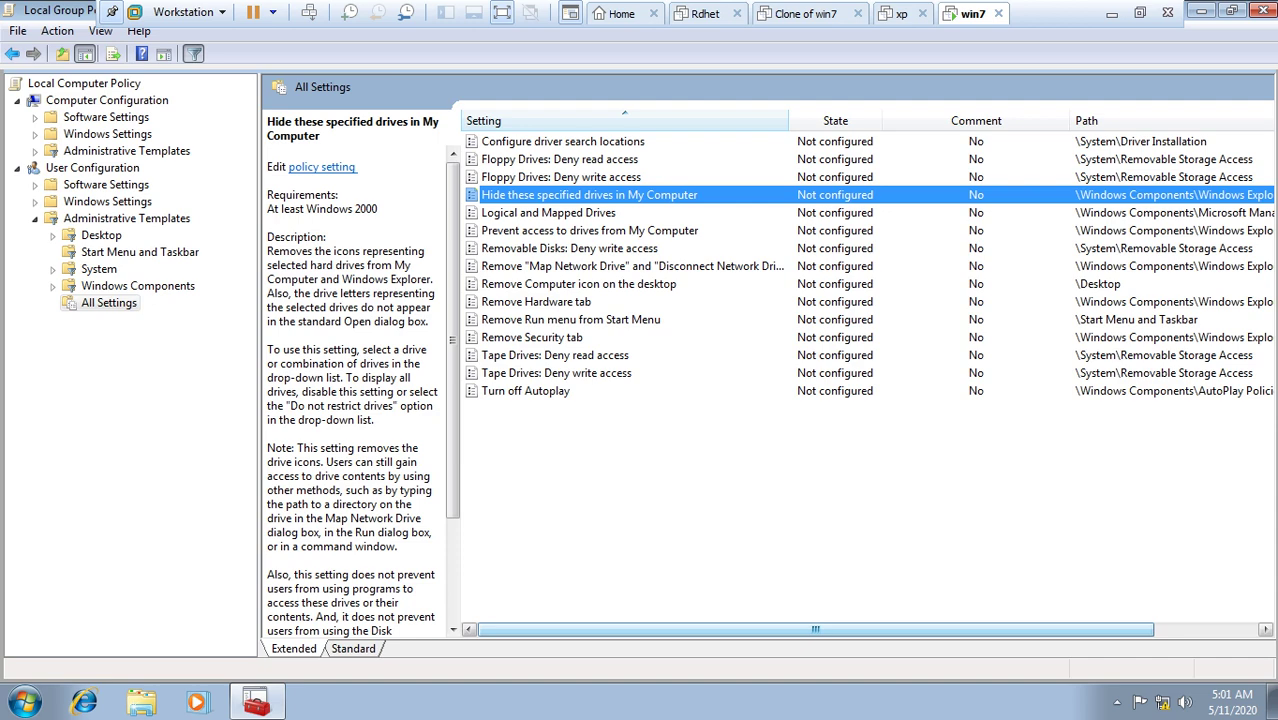
pyautogui.press('Return')
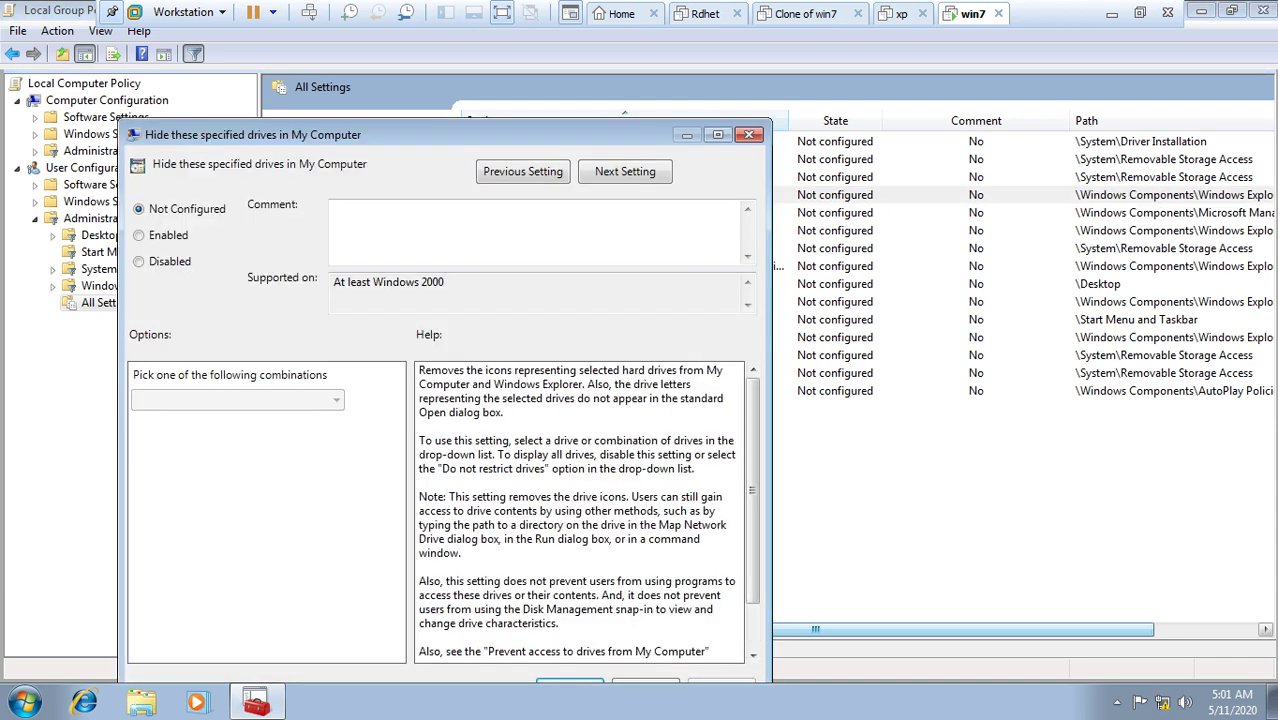
pyautogui.hotkey('alt', 'e')
pyautogui.hotkey('alt', 'Down')
pyautogui.press('Down')
pyautogui.press('Return')
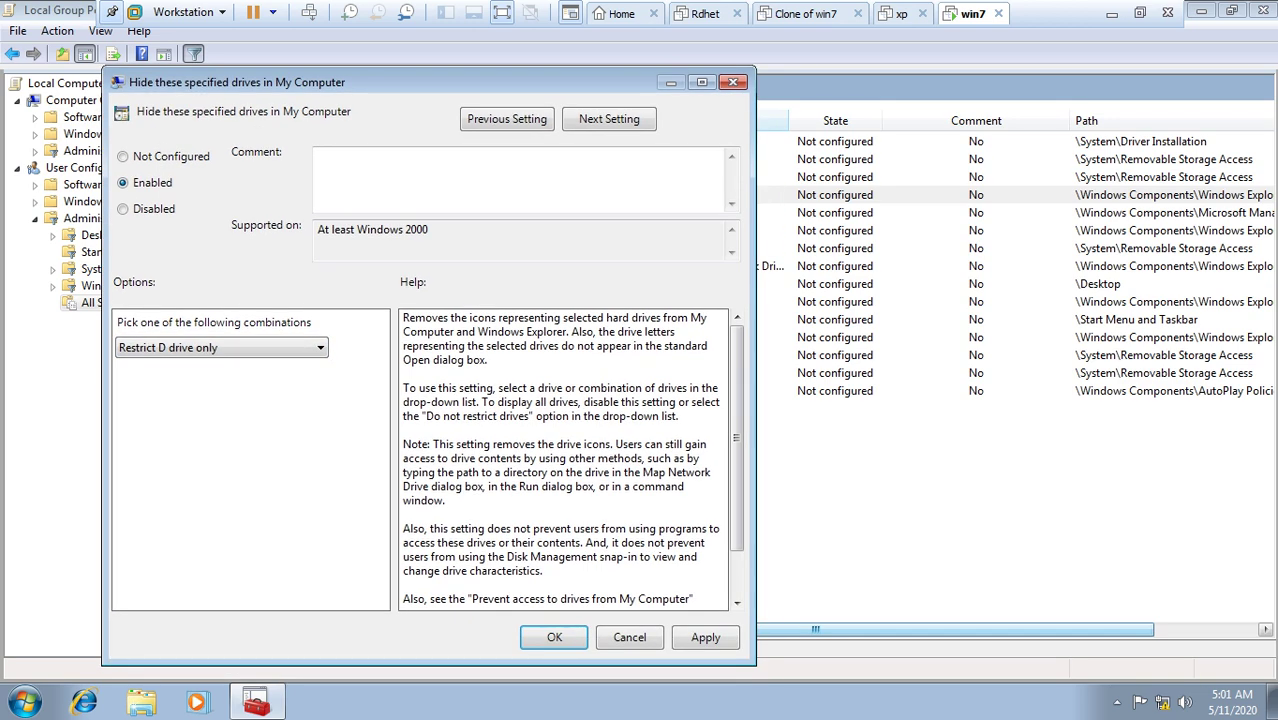
pyautogui.hotkey('alt', 'a')
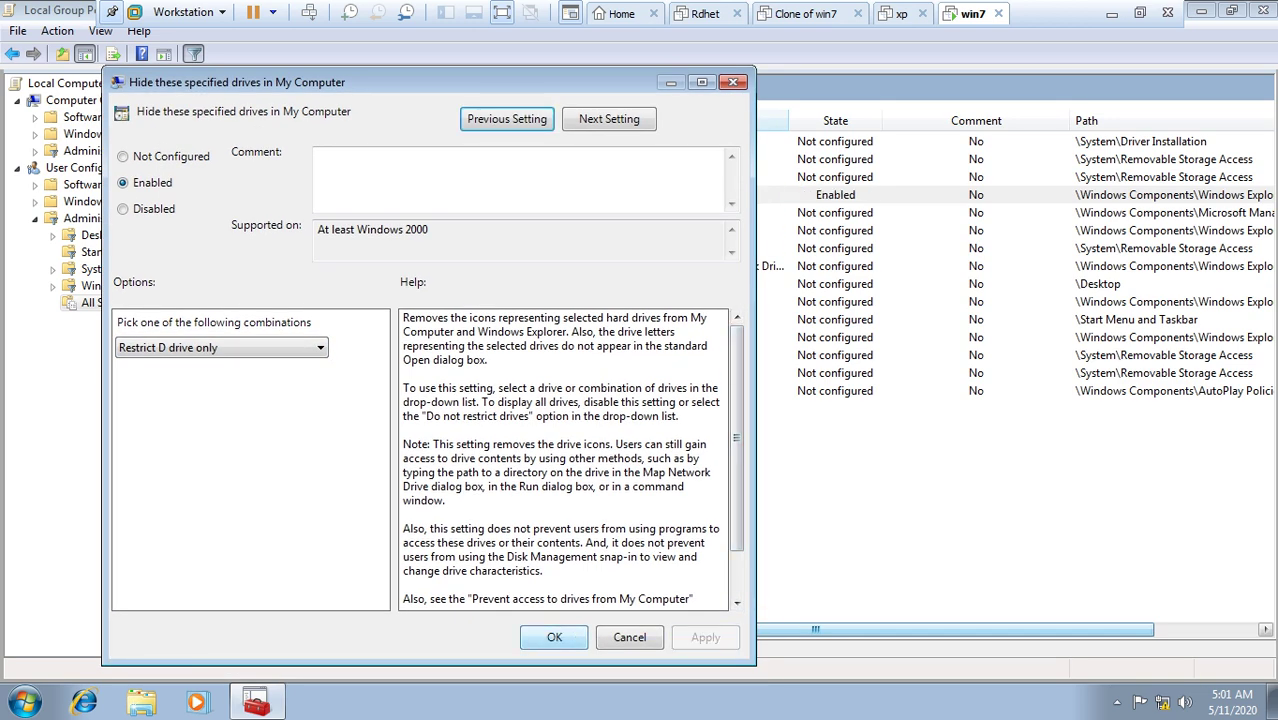
pyautogui.press('Escape')
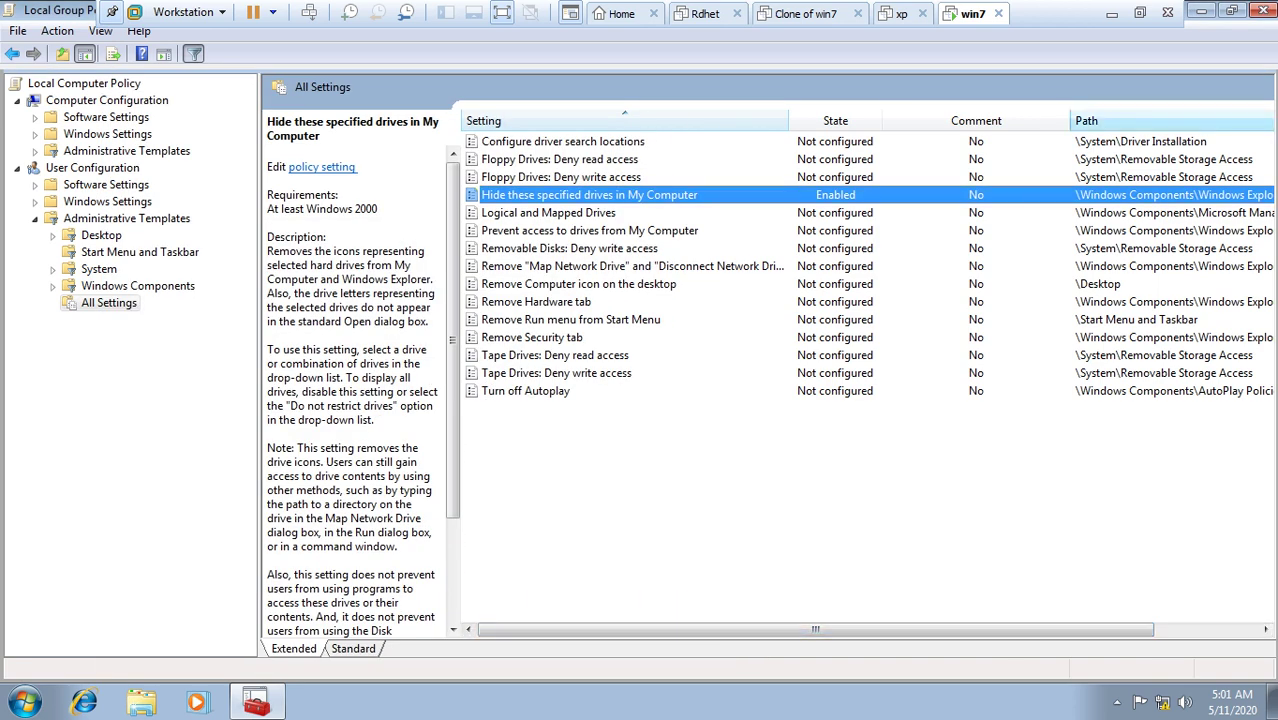
# Step: Check that D: is hidden in Computer, then close the Group Policy Editor
pyautogui.press('super+e')
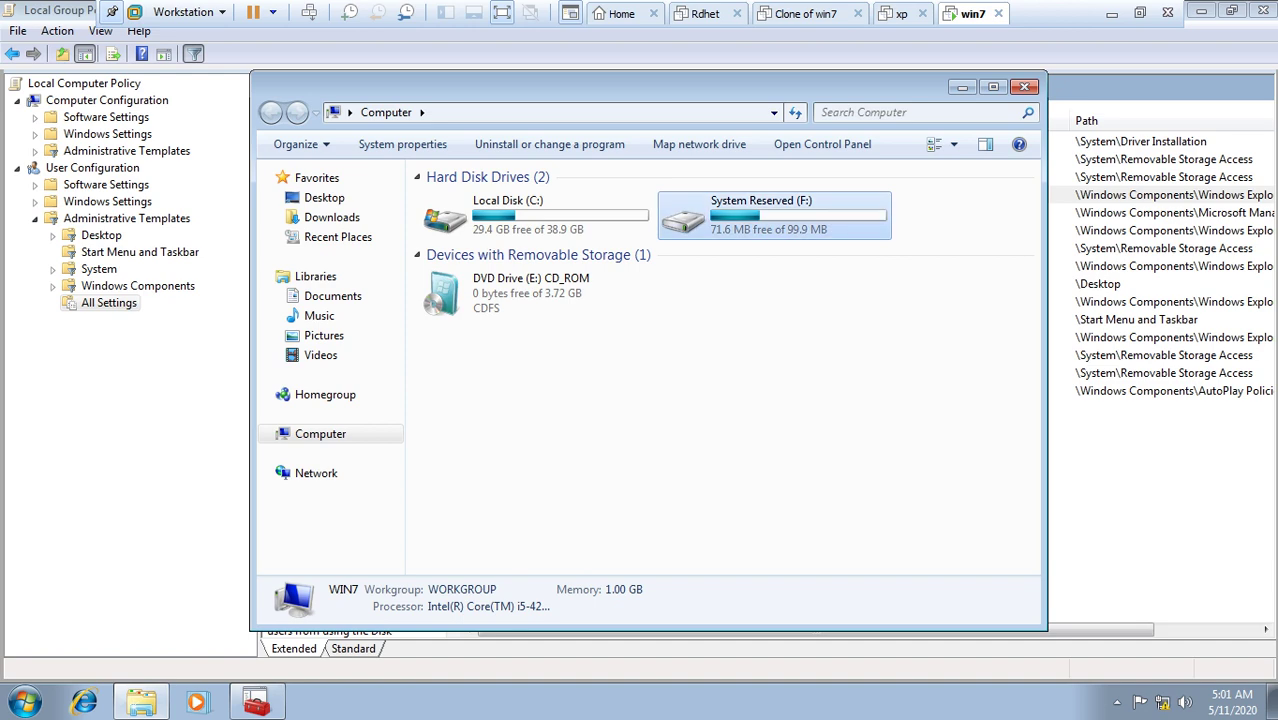
pyautogui.click(1024, 86)
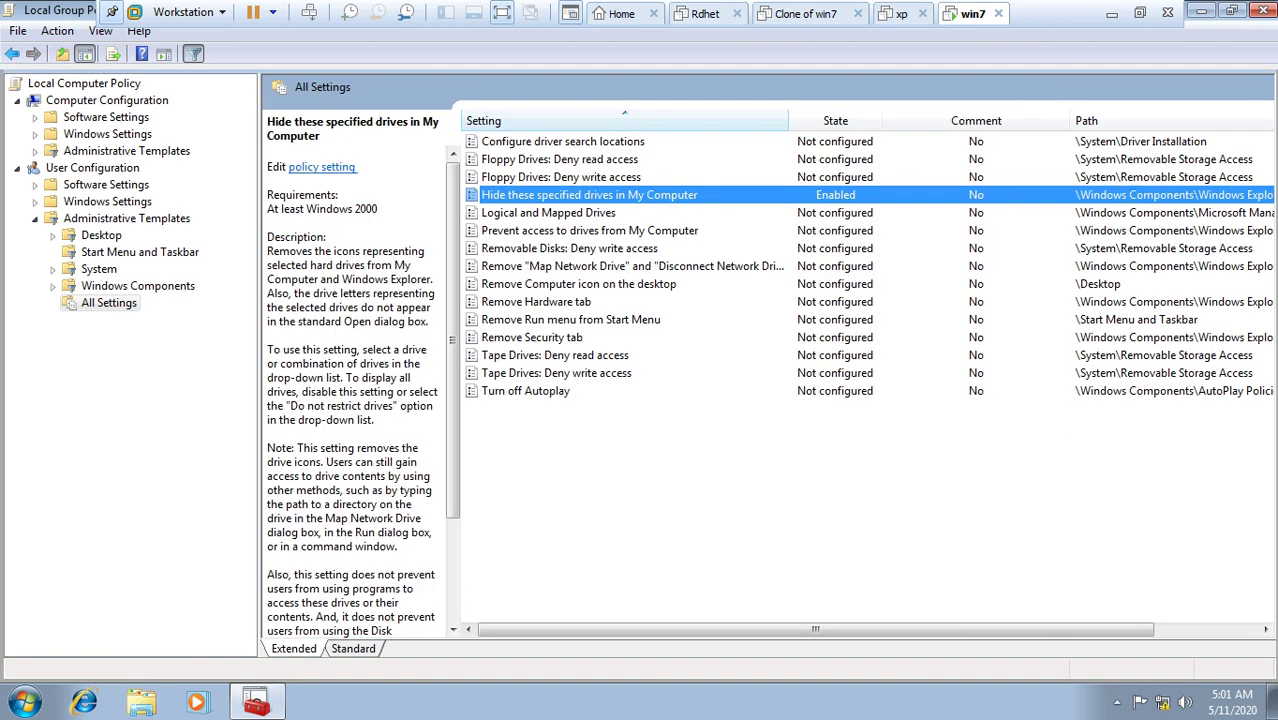
pyautogui.click(1259, 11)
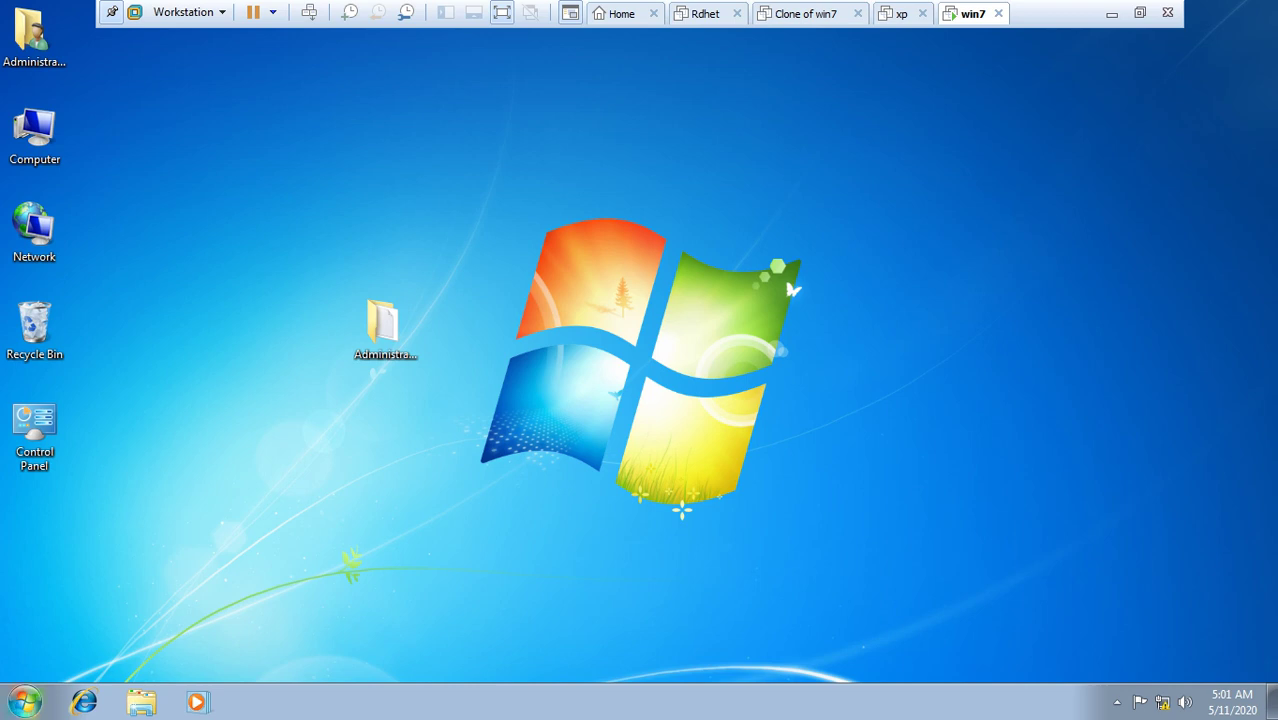
# Step: Log off the Administrator account from the Start menu
pyautogui.click(24, 701)
pyautogui.click(326, 653)
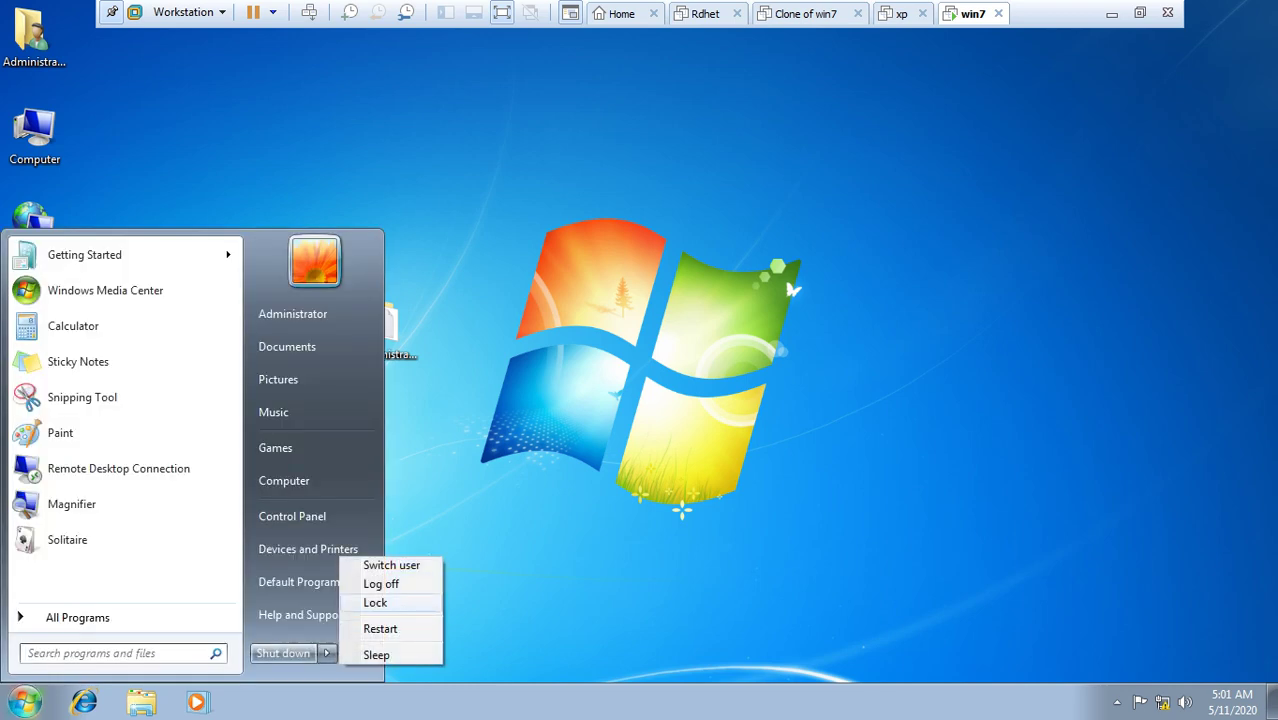
pyautogui.click(380, 583)
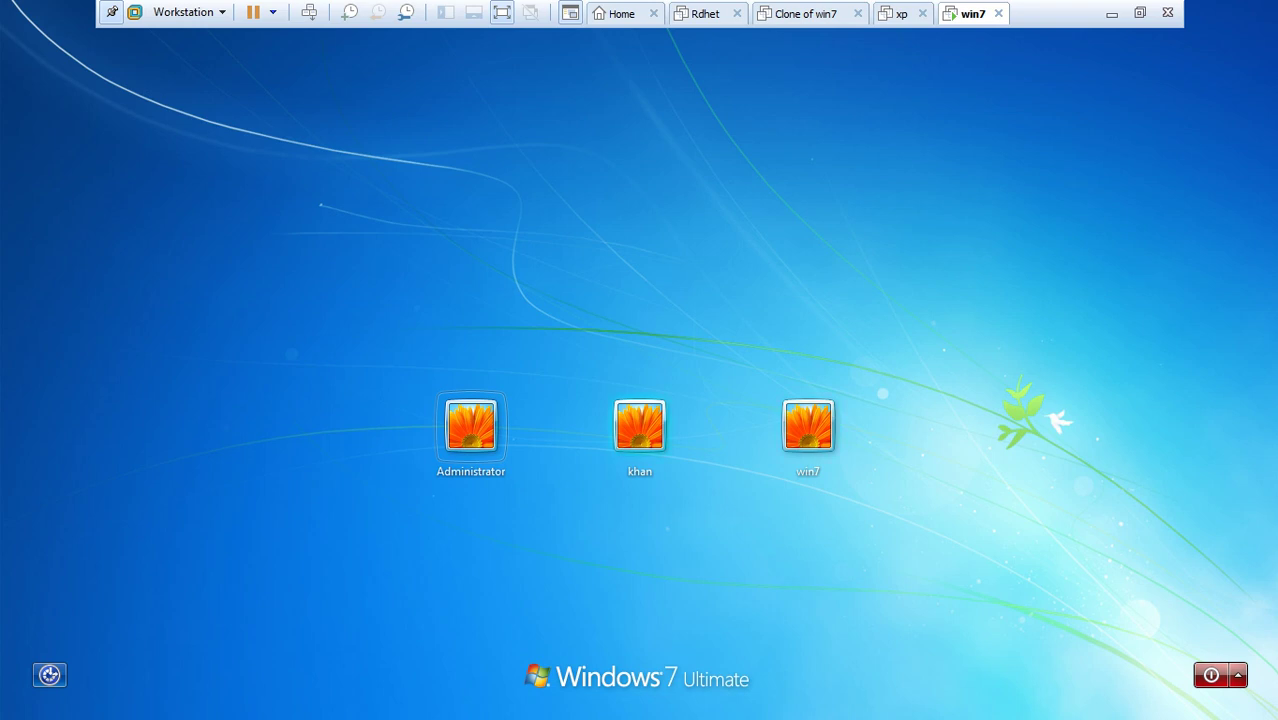
# Step: Sign in as the second user with its password and confirm D: is hidden in Computer
pyautogui.click(640, 425)
pyautogui.write('123')
pyautogui.press('Return')
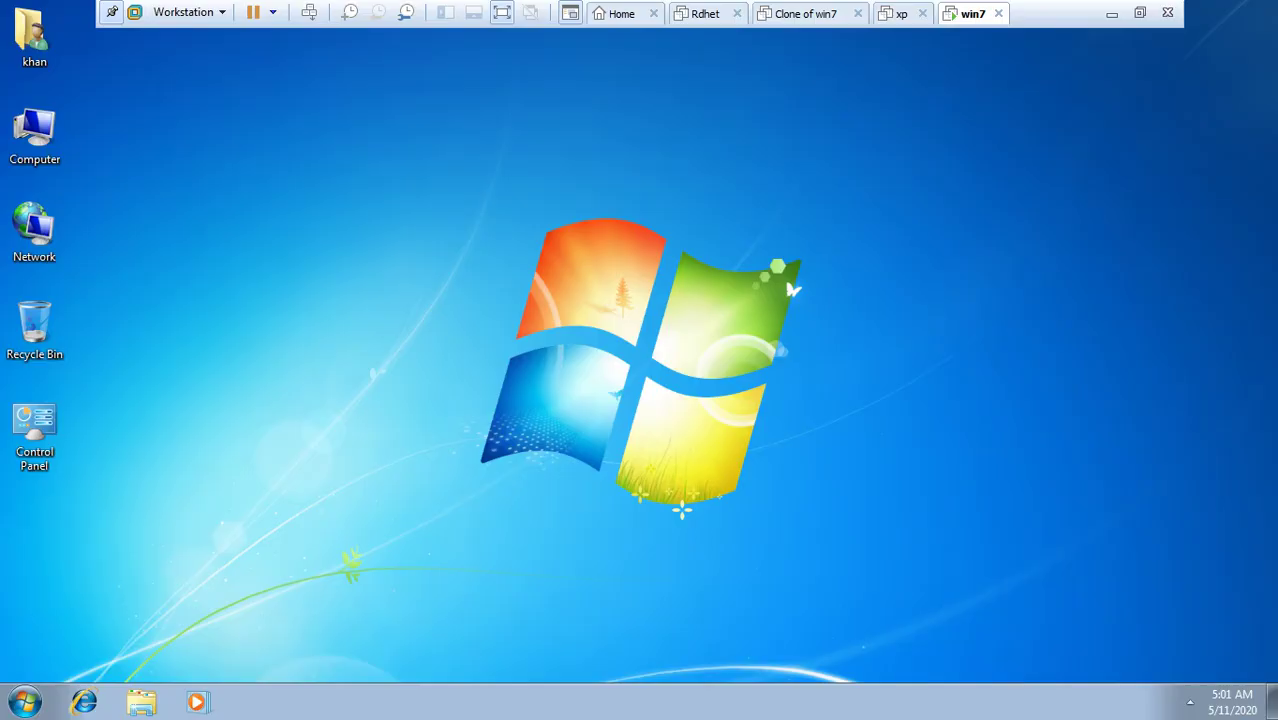
pyautogui.press('super+e')
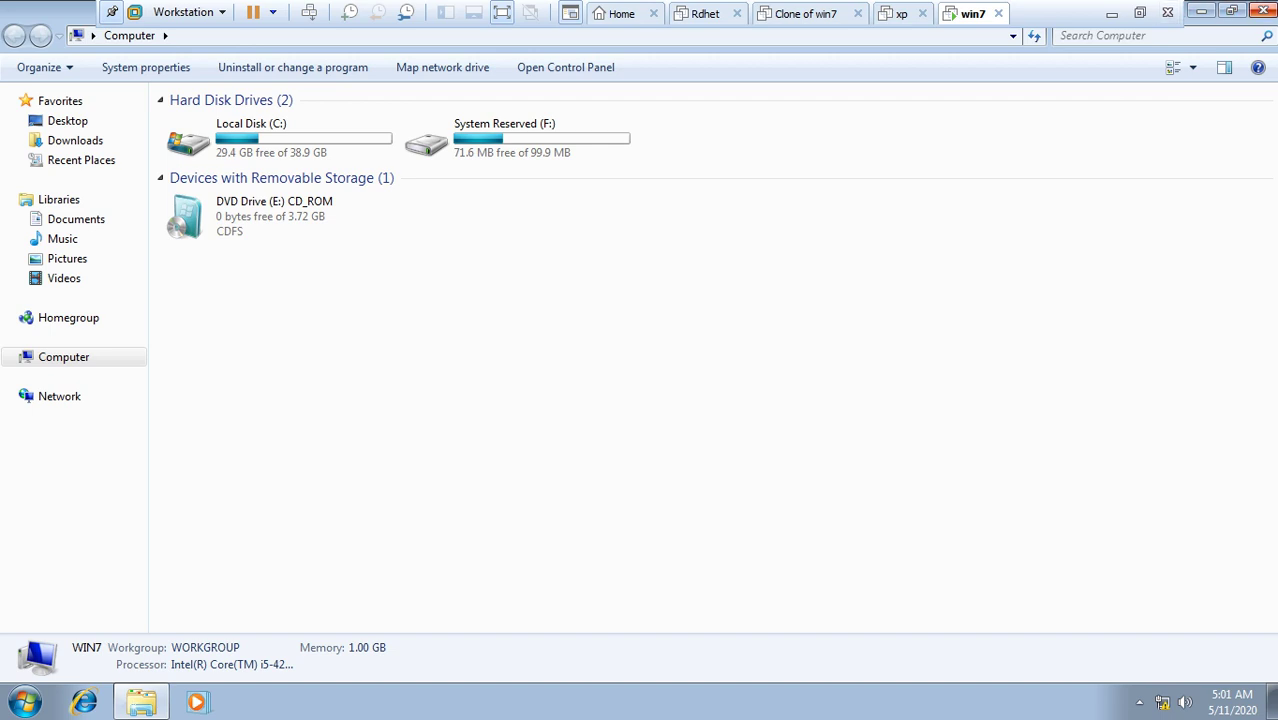
pyautogui.click(1262, 10)
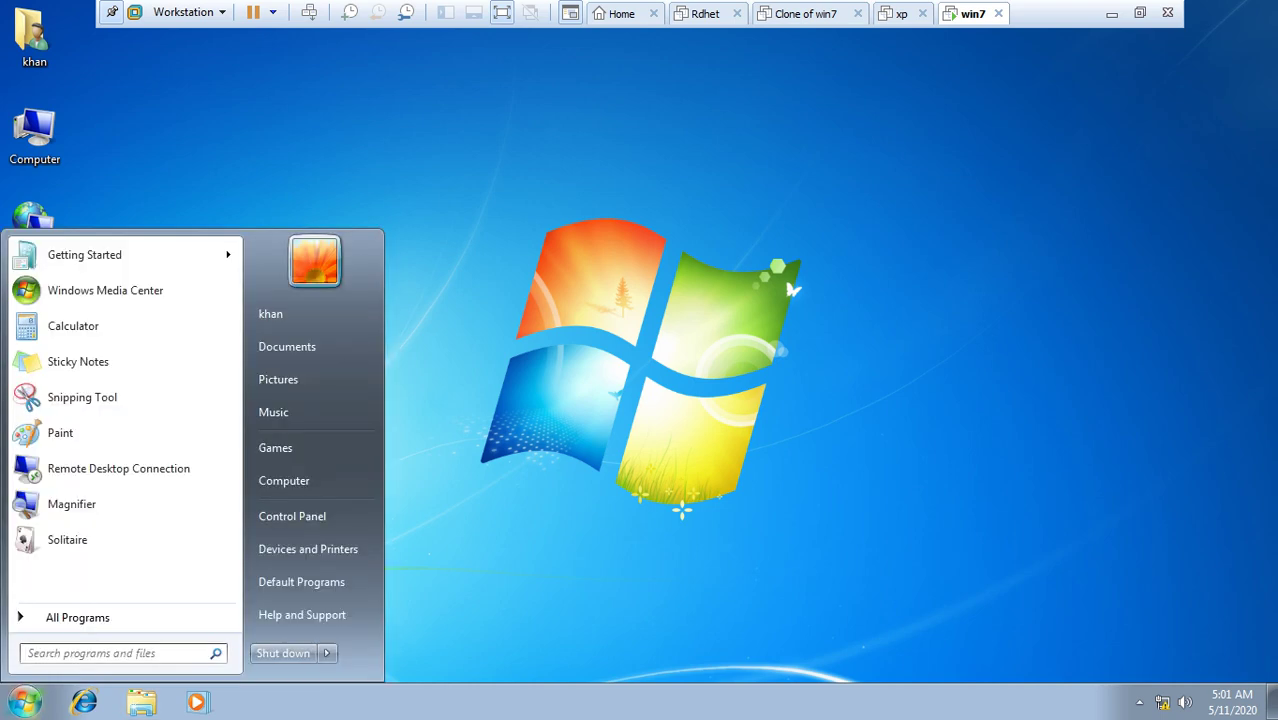
# Step: Log off the second user and sign back in as Administrator with its password
pyautogui.moveTo(326, 653)
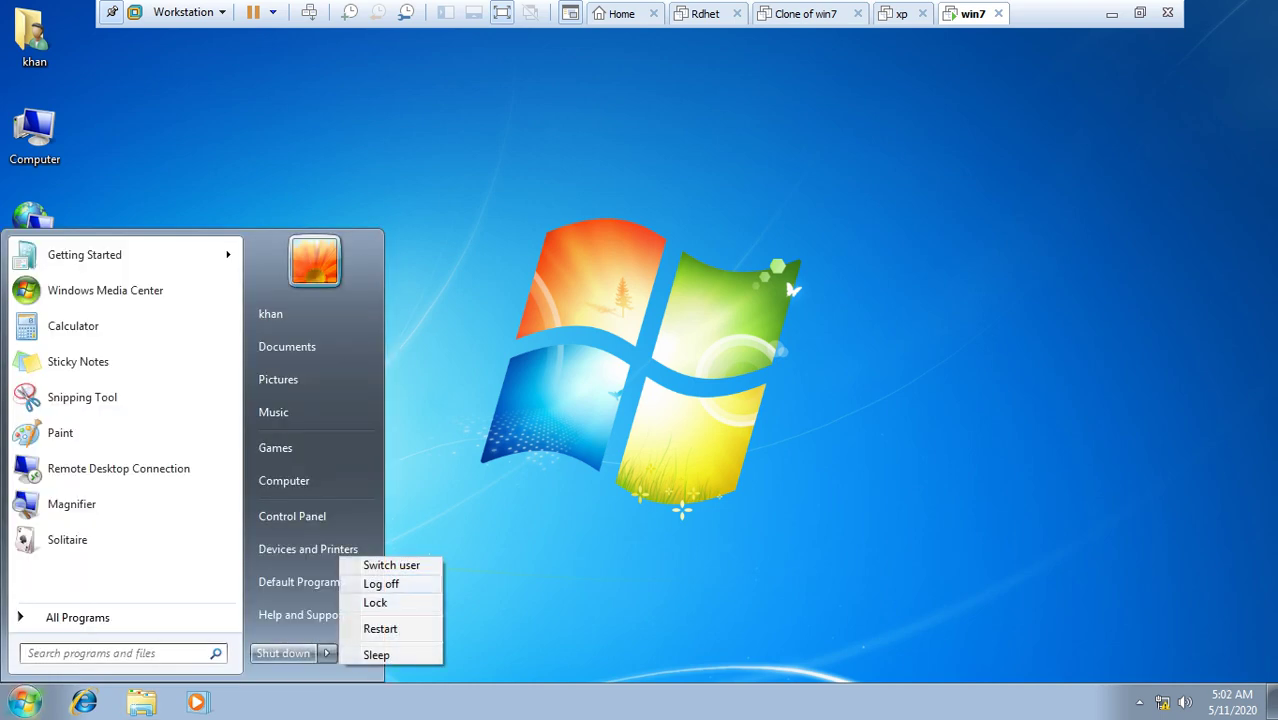
pyautogui.click(381, 584)
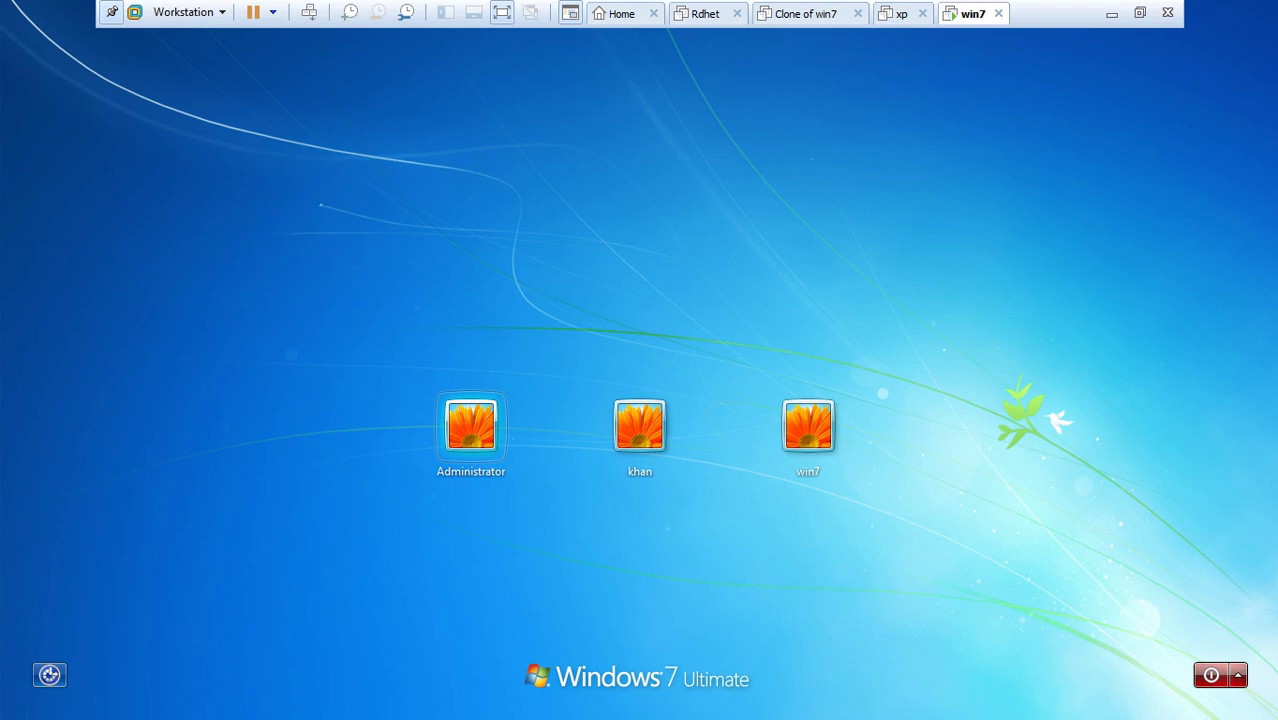
pyautogui.press('Return')
pyautogui.write('****')
pyautogui.press('Return')
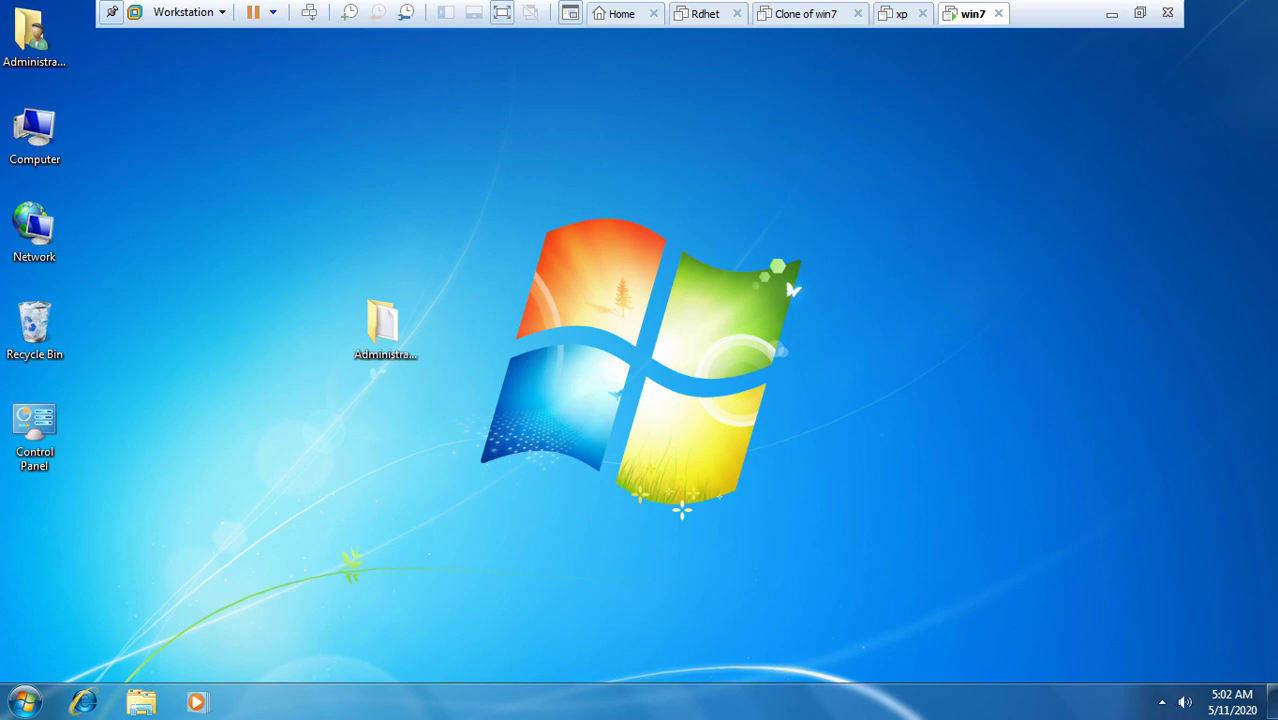
# Step: Relaunch Local Group Policy Editor, maximize it, widen the tree and select user All Settings
pyautogui.press('super+r')
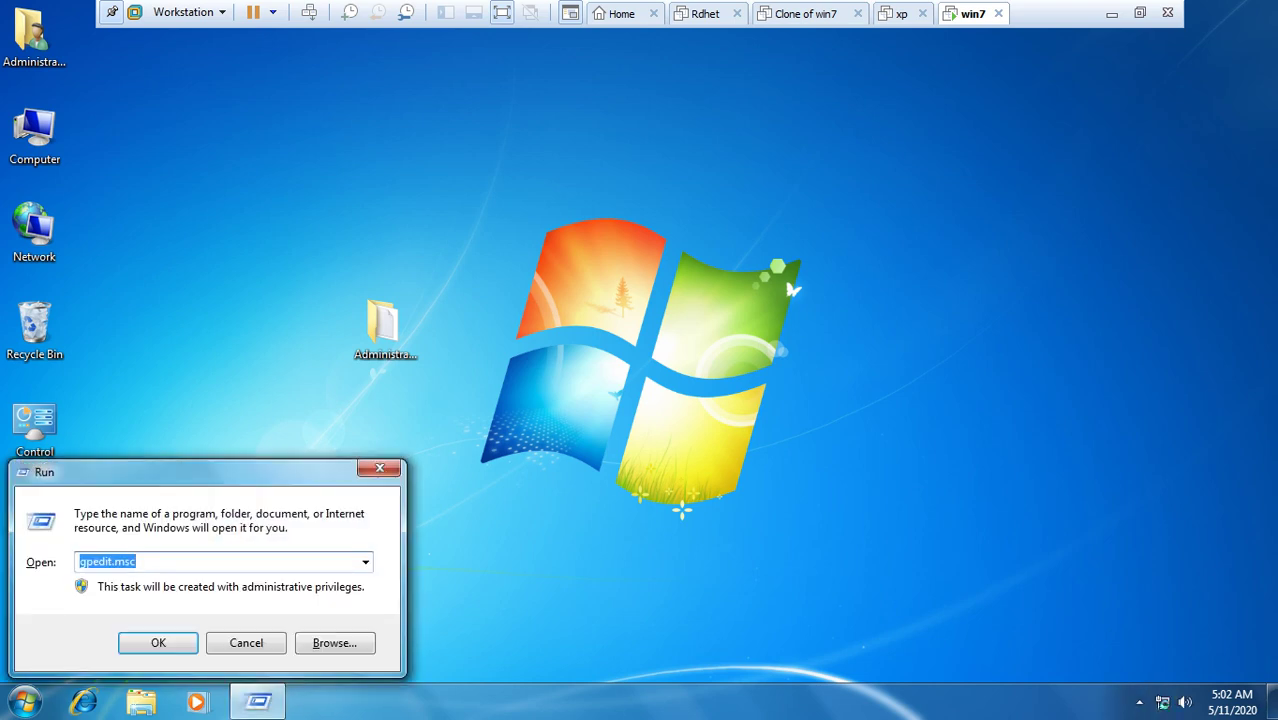
pyautogui.press('Return')
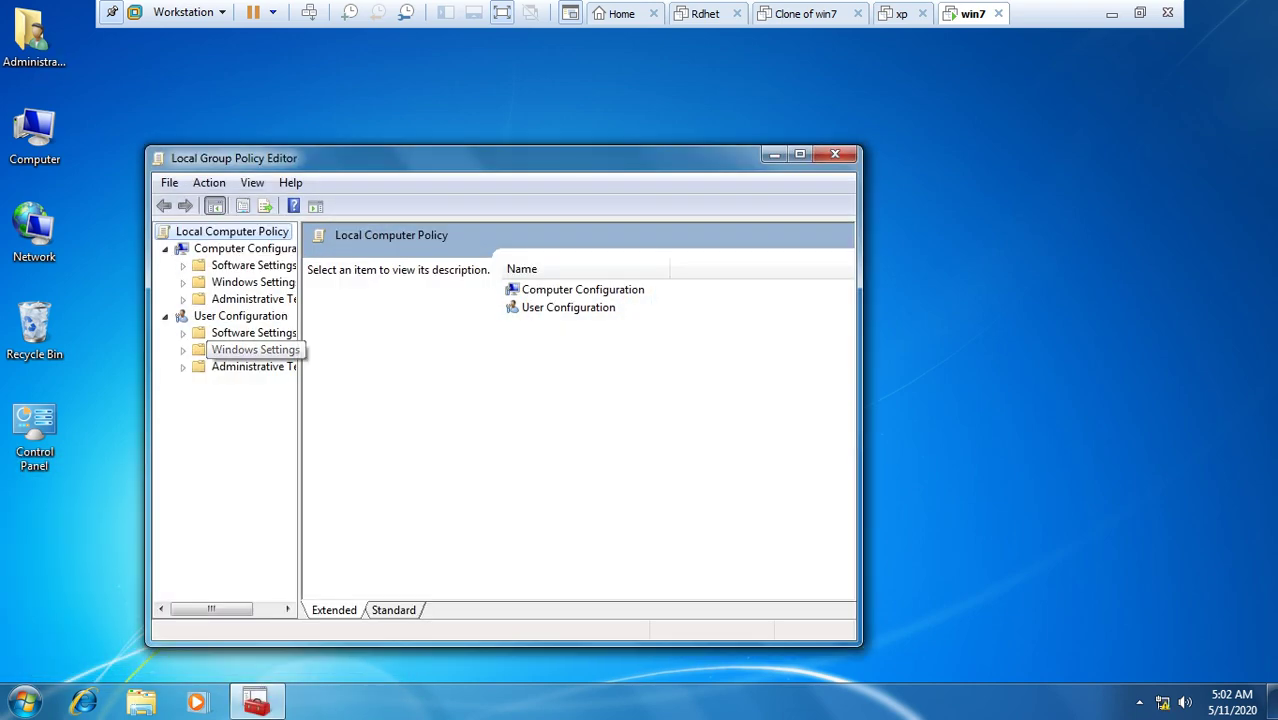
pyautogui.click(183, 366)
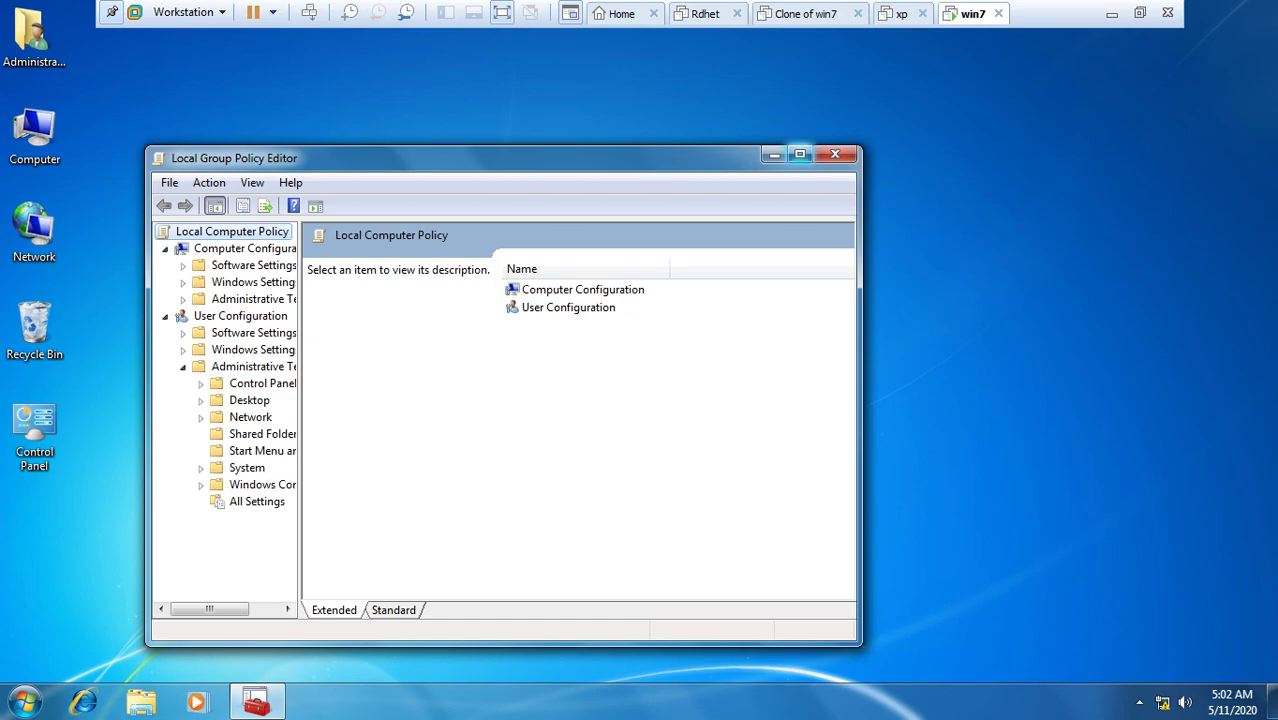
pyautogui.click(799, 155)
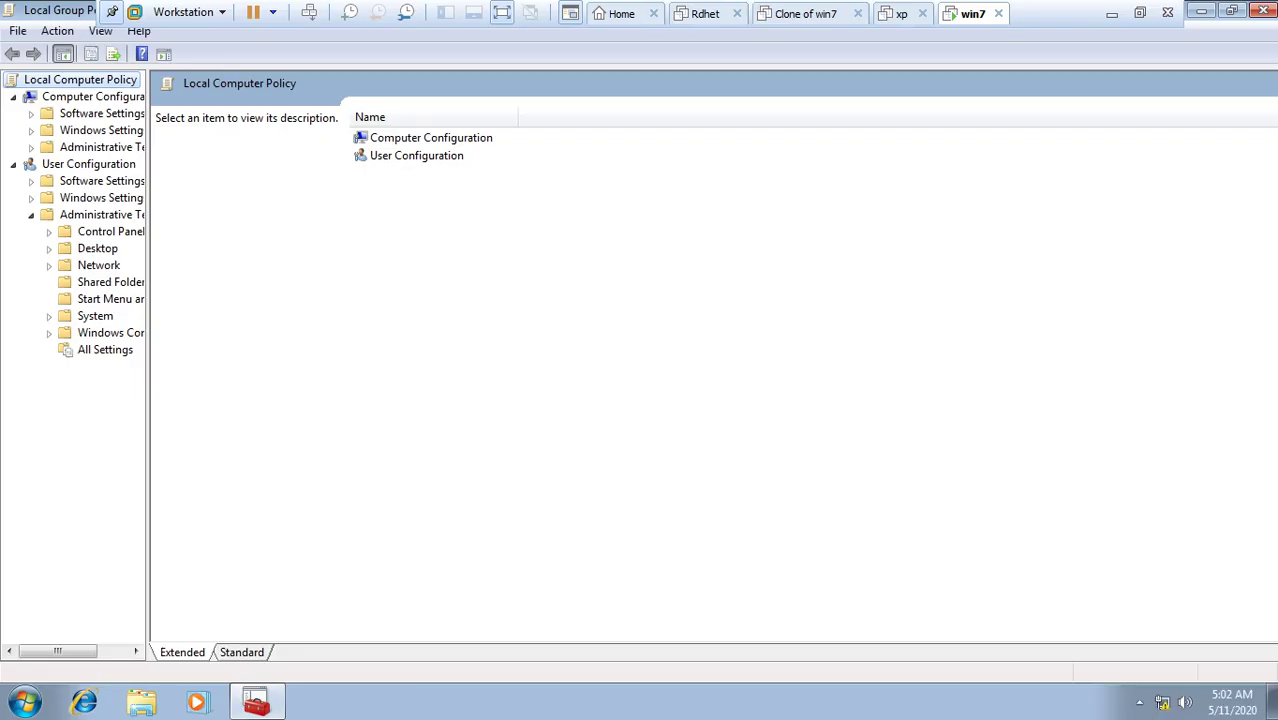
pyautogui.moveTo(147, 400); pyautogui.dragTo(281, 400)
pyautogui.click(105, 349)
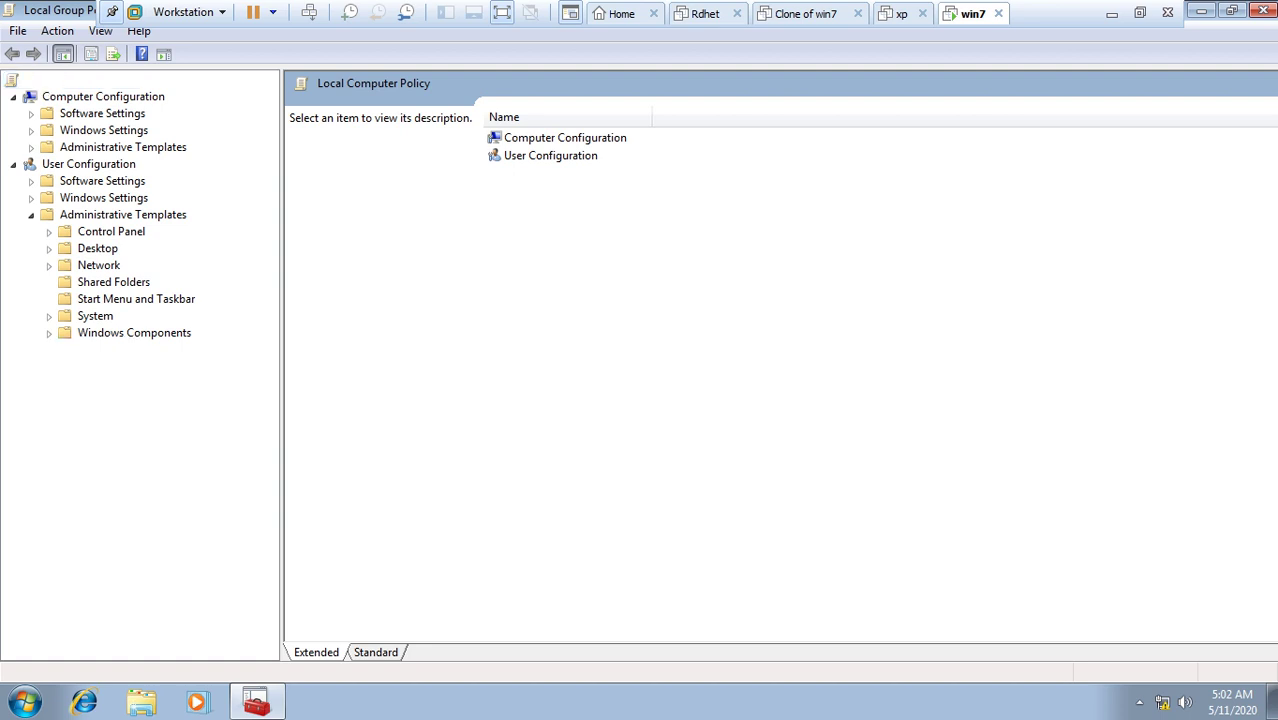
pyautogui.rightClick(105, 350)
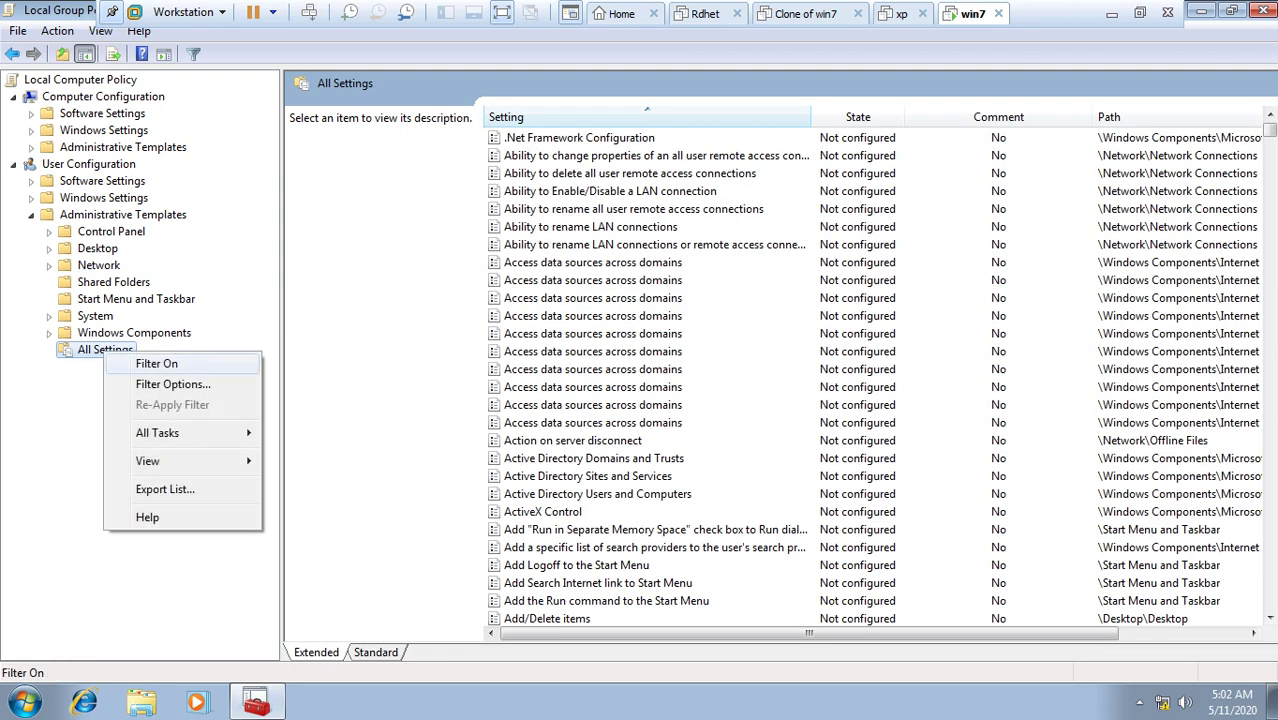
# Step: Turn filtering back on for All Settings, keeping the 'drives' keyword filter
pyautogui.click(156, 363)
pyautogui.rightClick(95, 301)
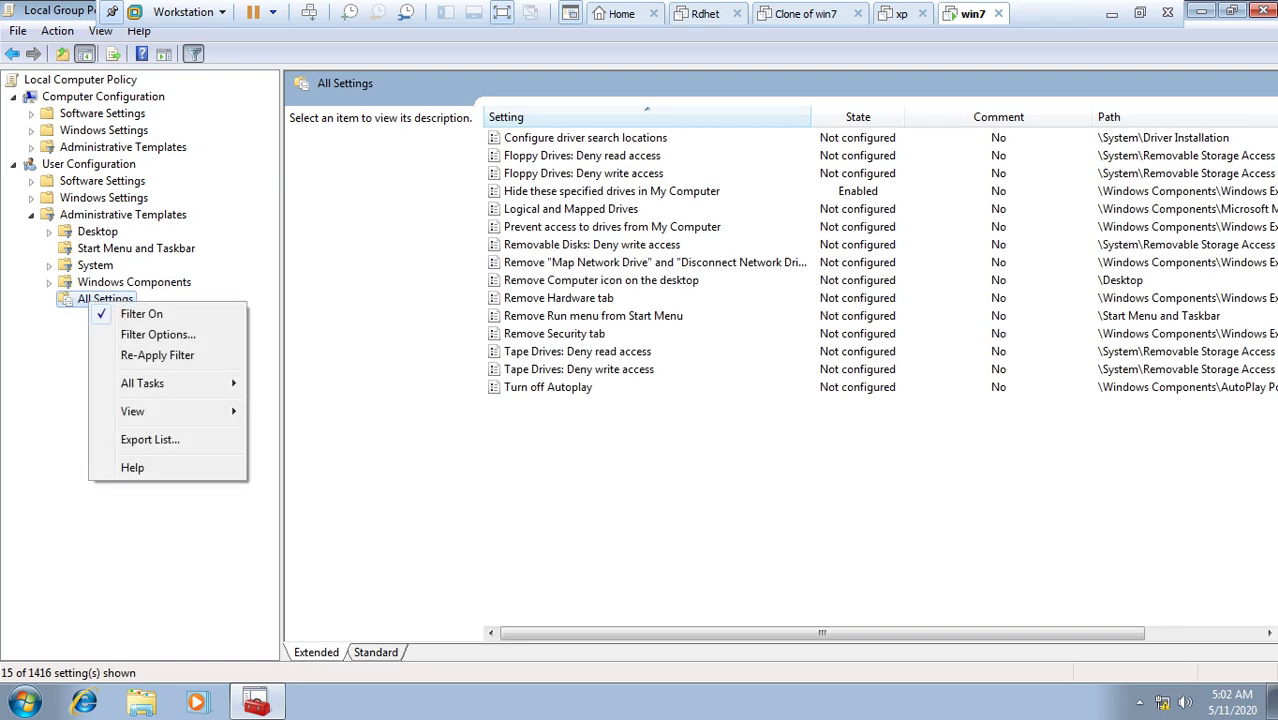
pyautogui.click(128, 334)
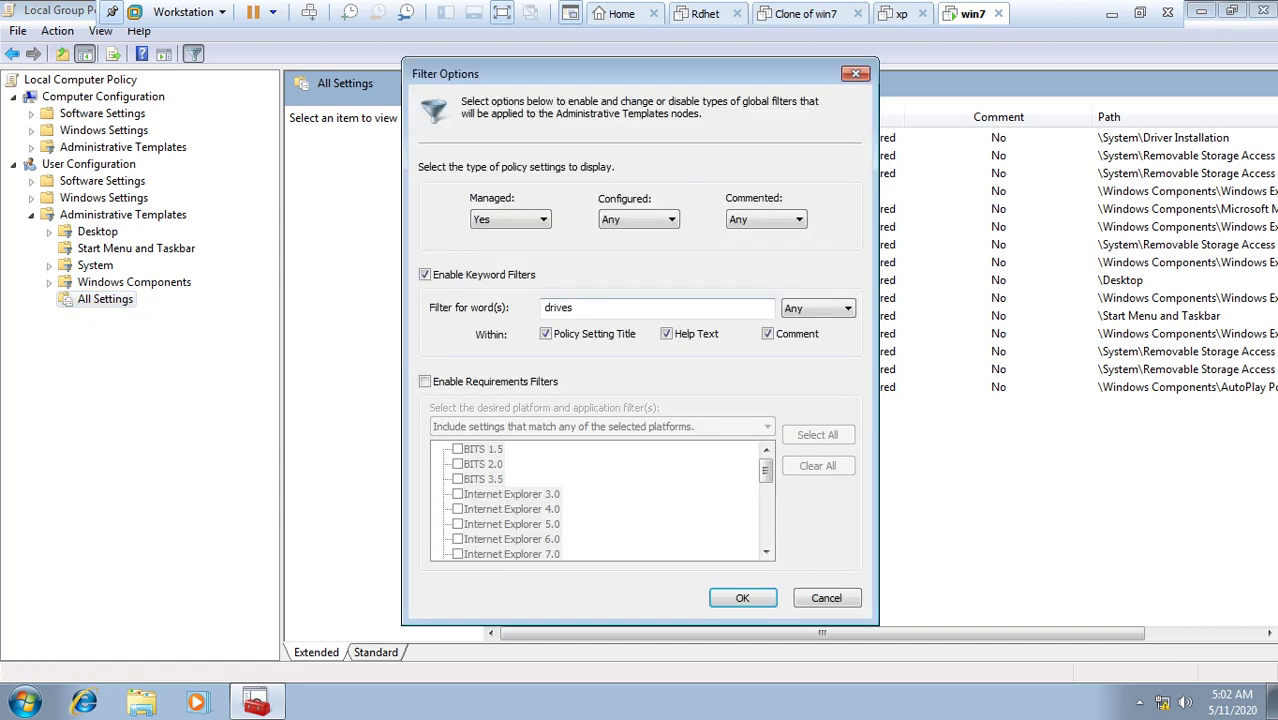
pyautogui.press('Return')
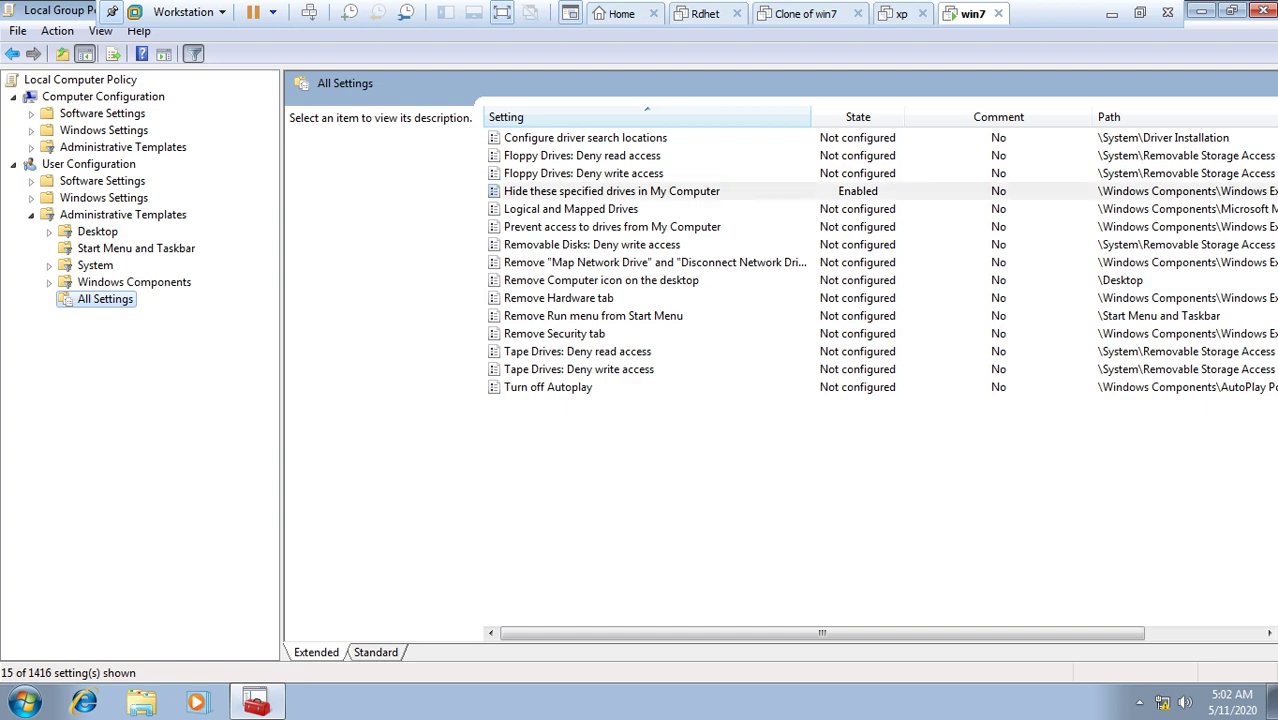
# Step: Set 'Hide these specified drives in My Computer' to Not Configured and apply it
pyautogui.click(611, 191)
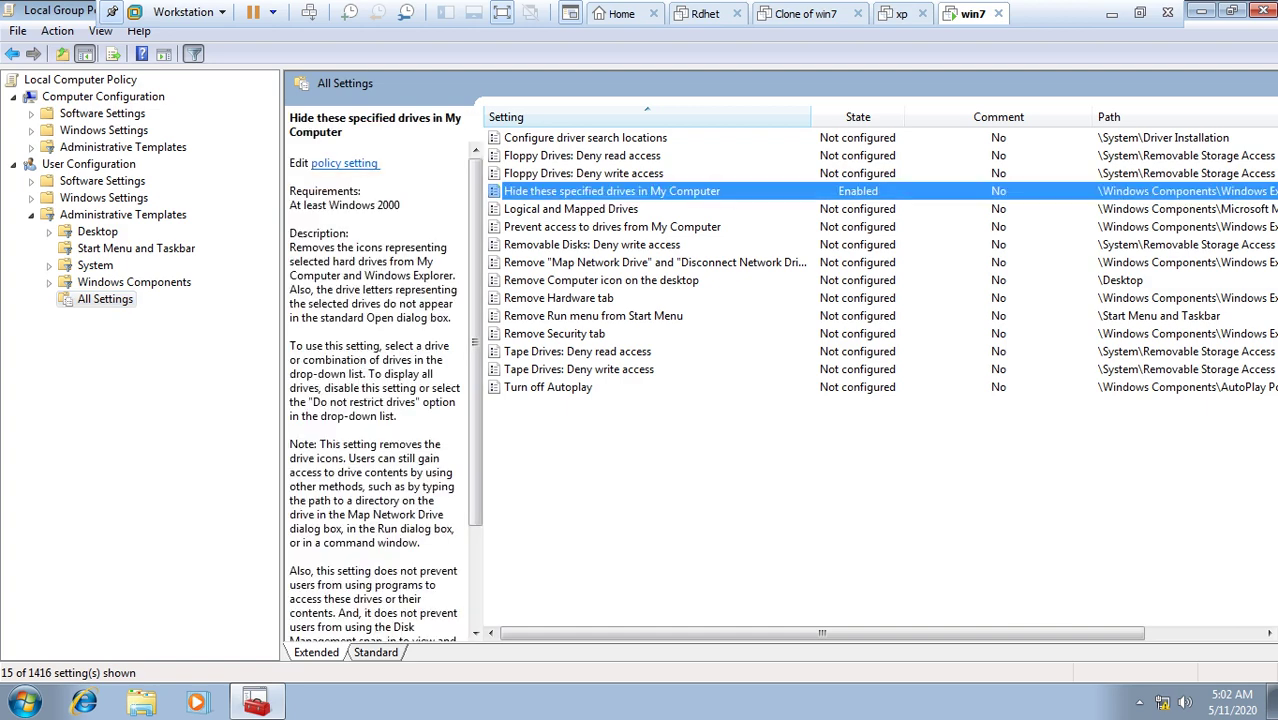
pyautogui.press('Return')
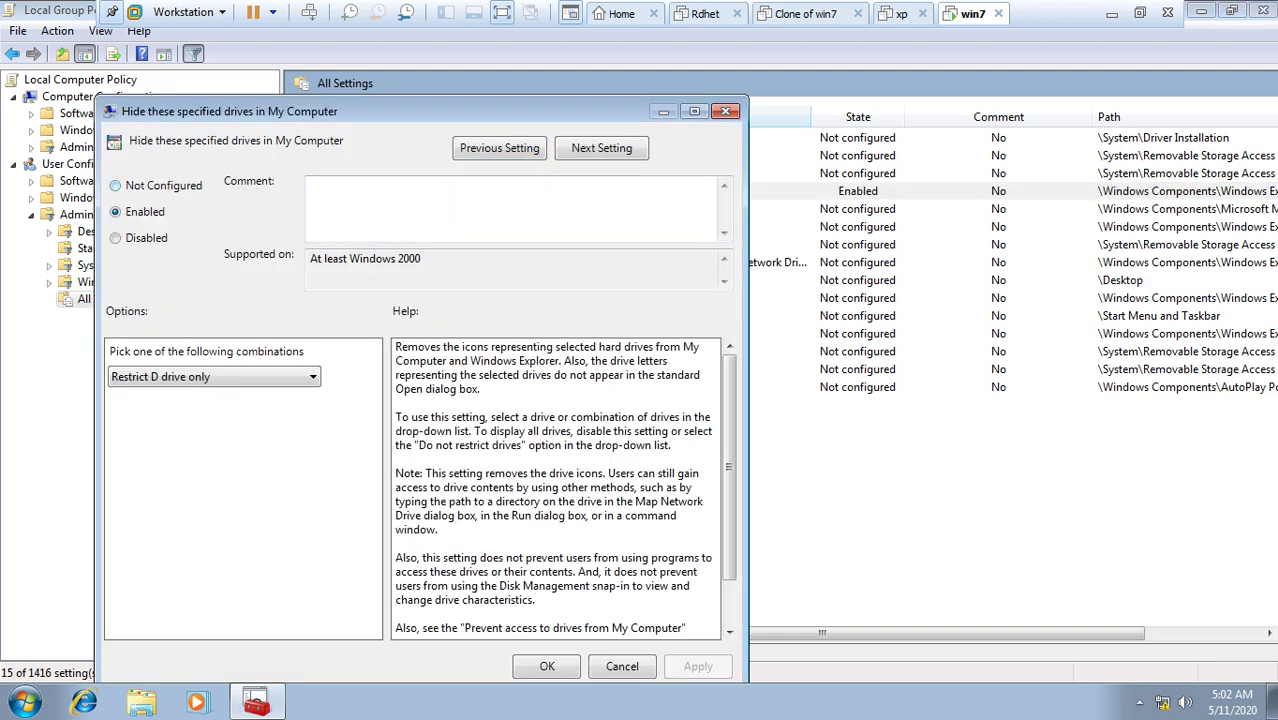
pyautogui.click(116, 185)
pyautogui.hotkey('alt', 'a')
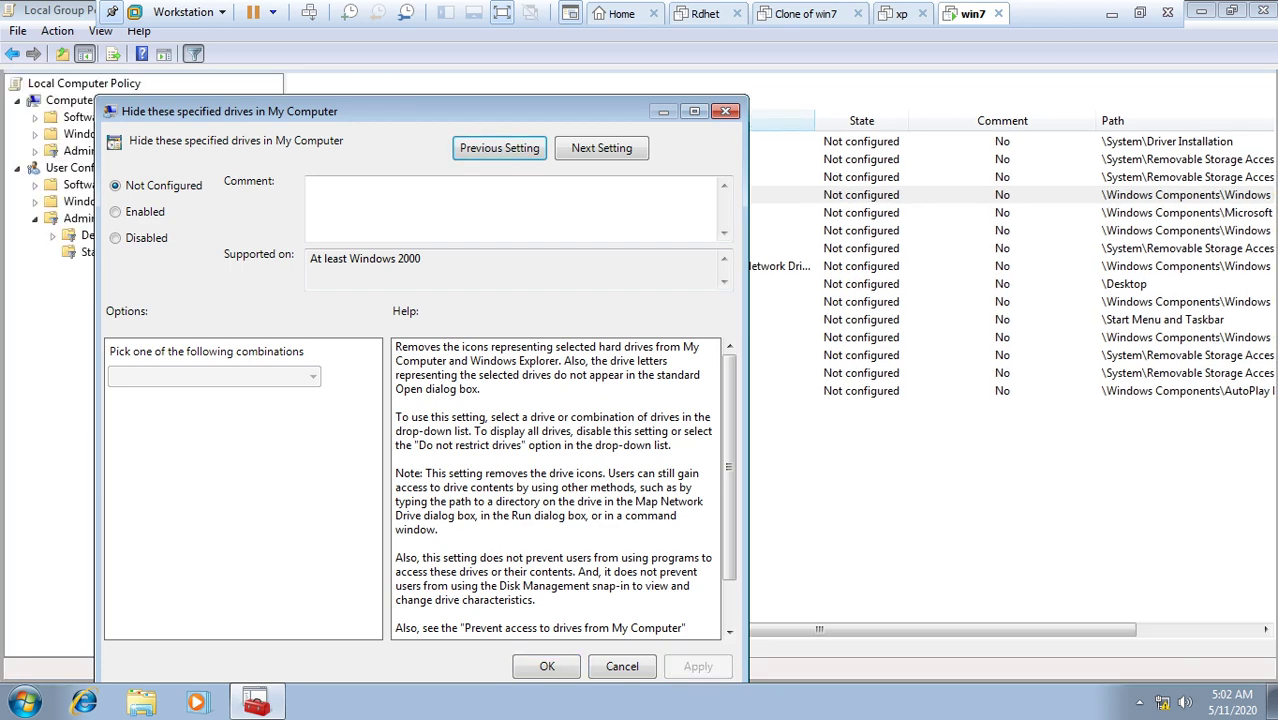
pyautogui.press('Return')
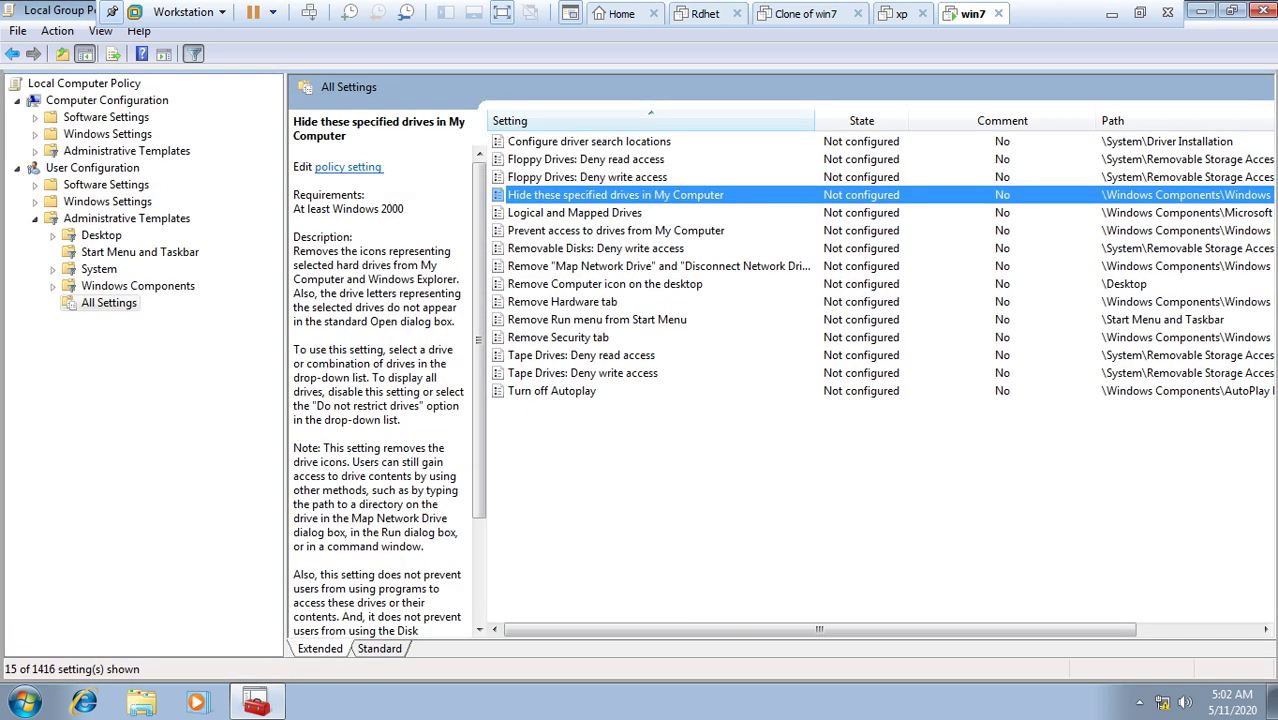
# Step: Verify Local Disk (D:) is visible again in Computer, then close it
pyautogui.press('super+r')
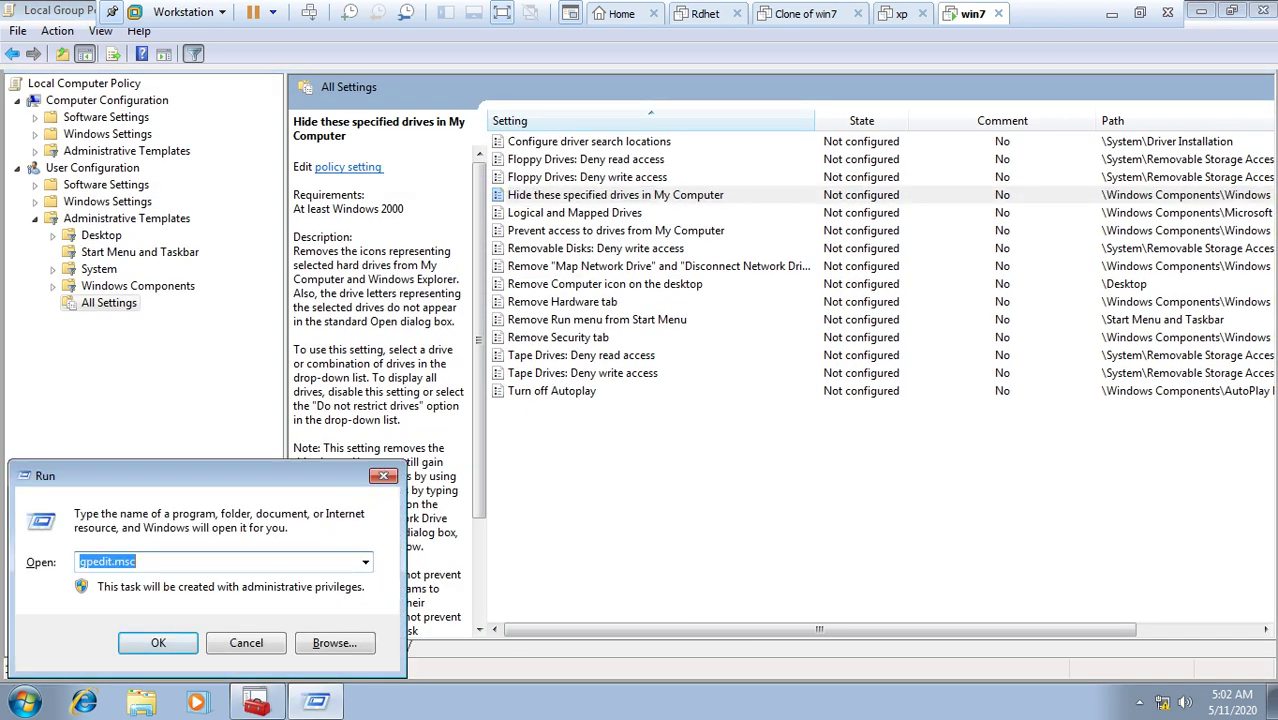
pyautogui.press('Escape')
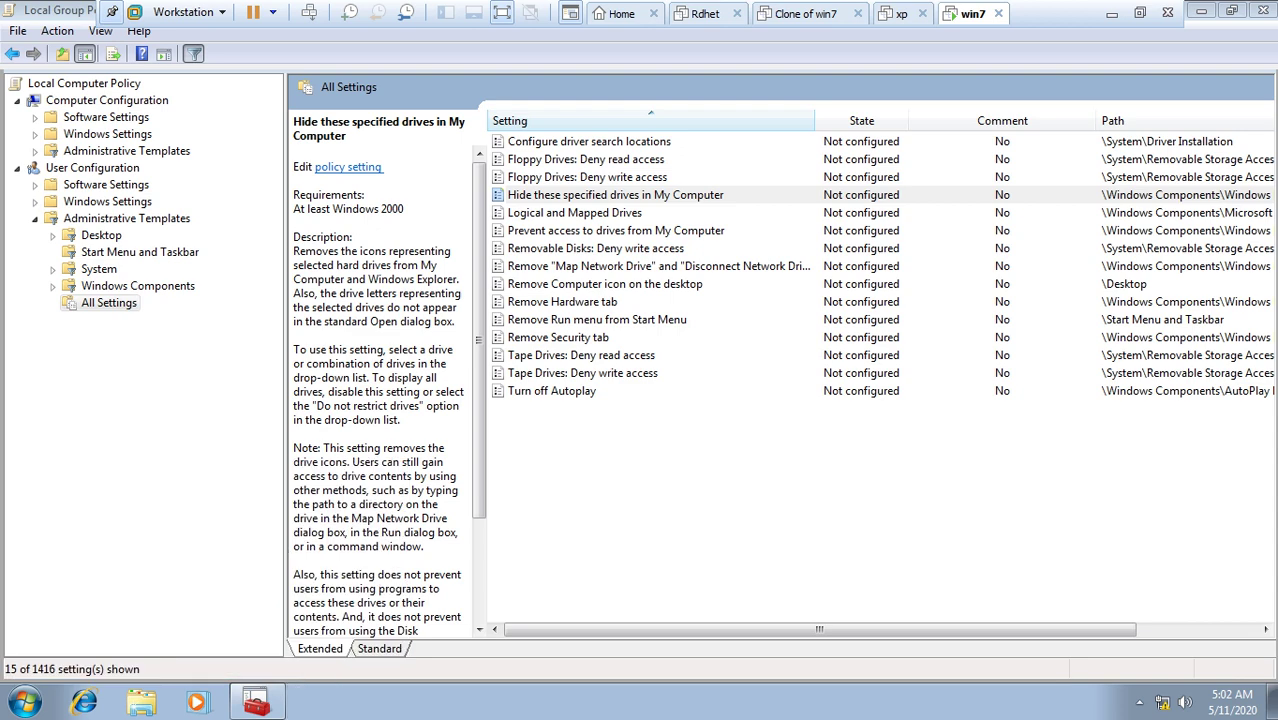
pyautogui.press('super+e')
pyautogui.click(745, 214)
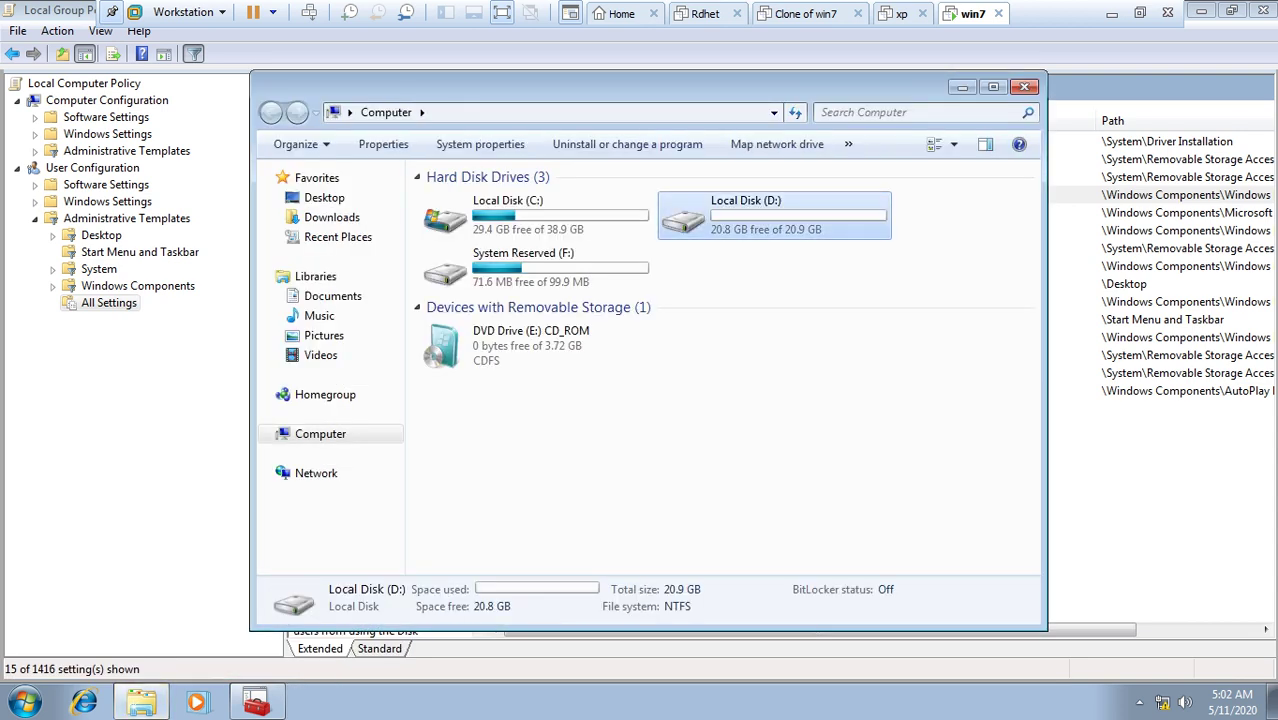
pyautogui.hotkey('alt', 'F4')
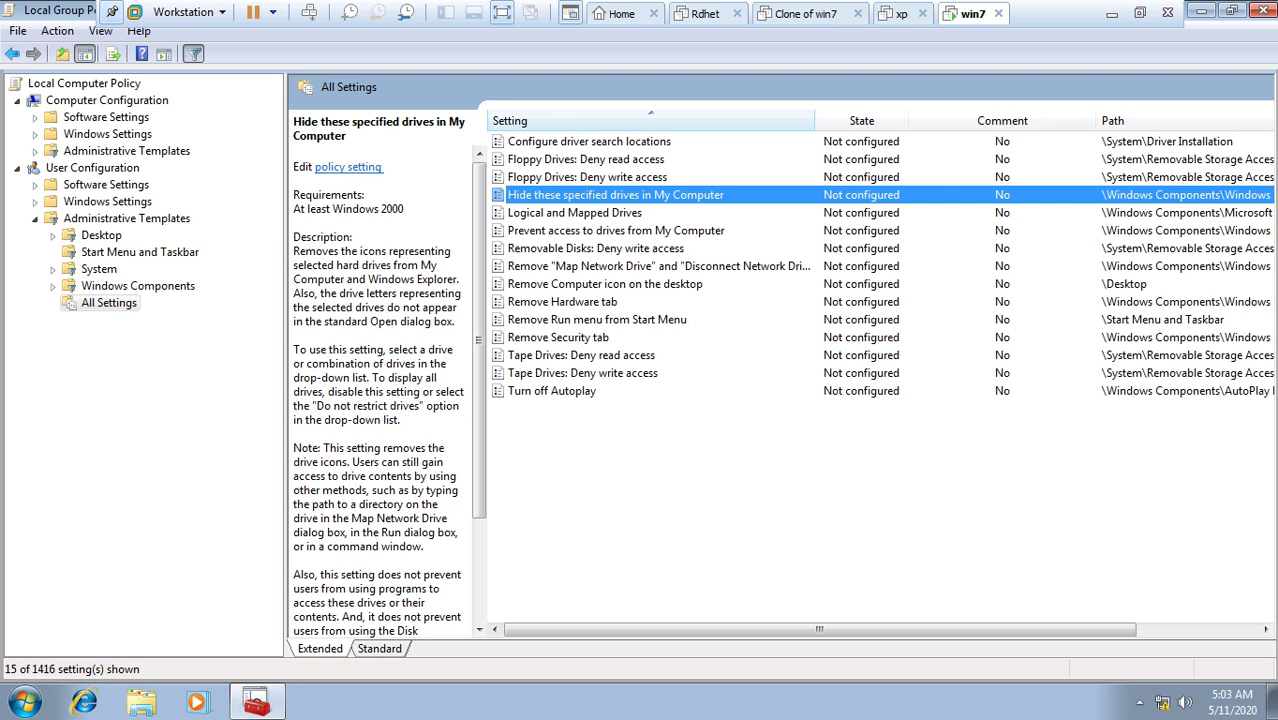
# Step: Close the Group Policy Editor and start a new empty console with mmc
pyautogui.click(1257, 10)
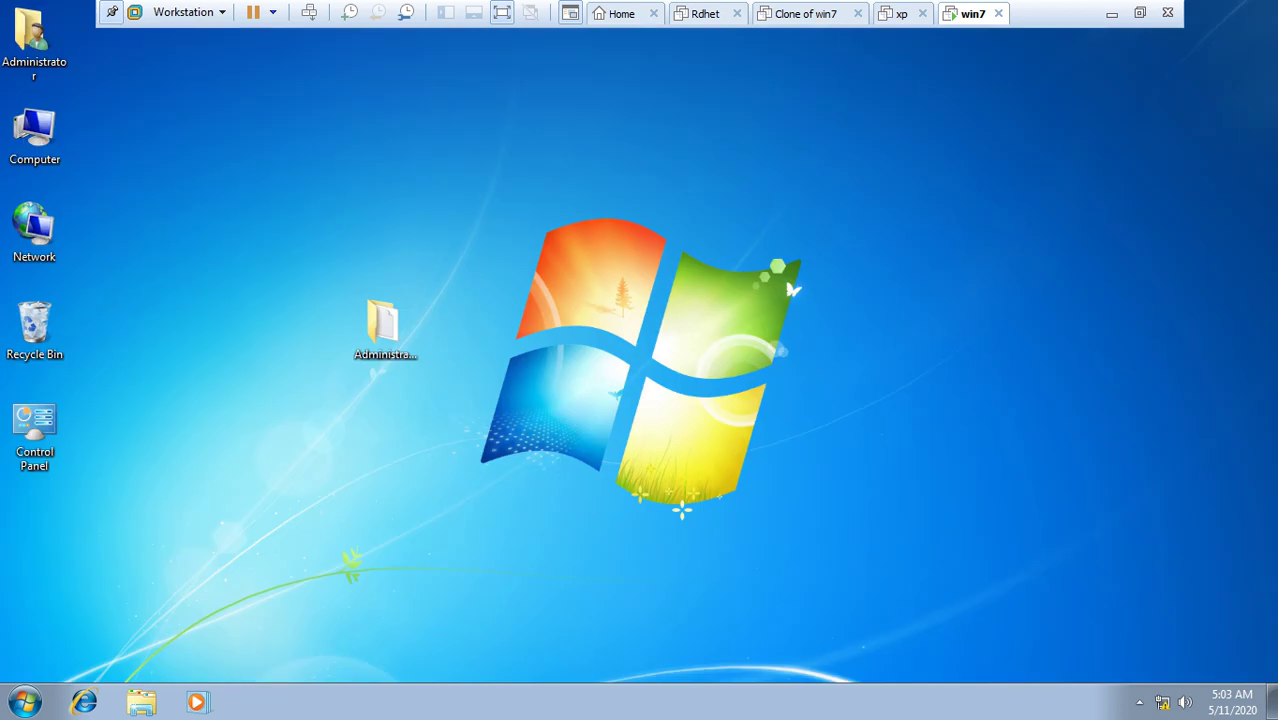
pyautogui.press('super+r')
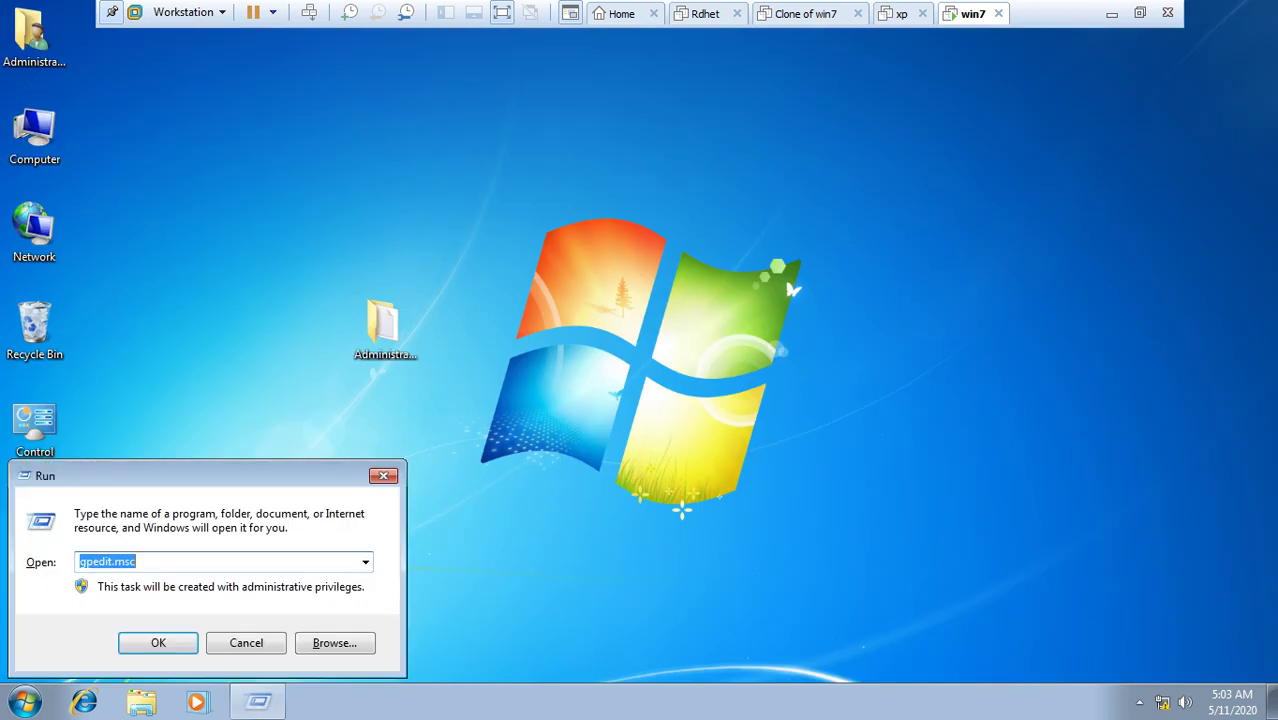
pyautogui.write('mmc')
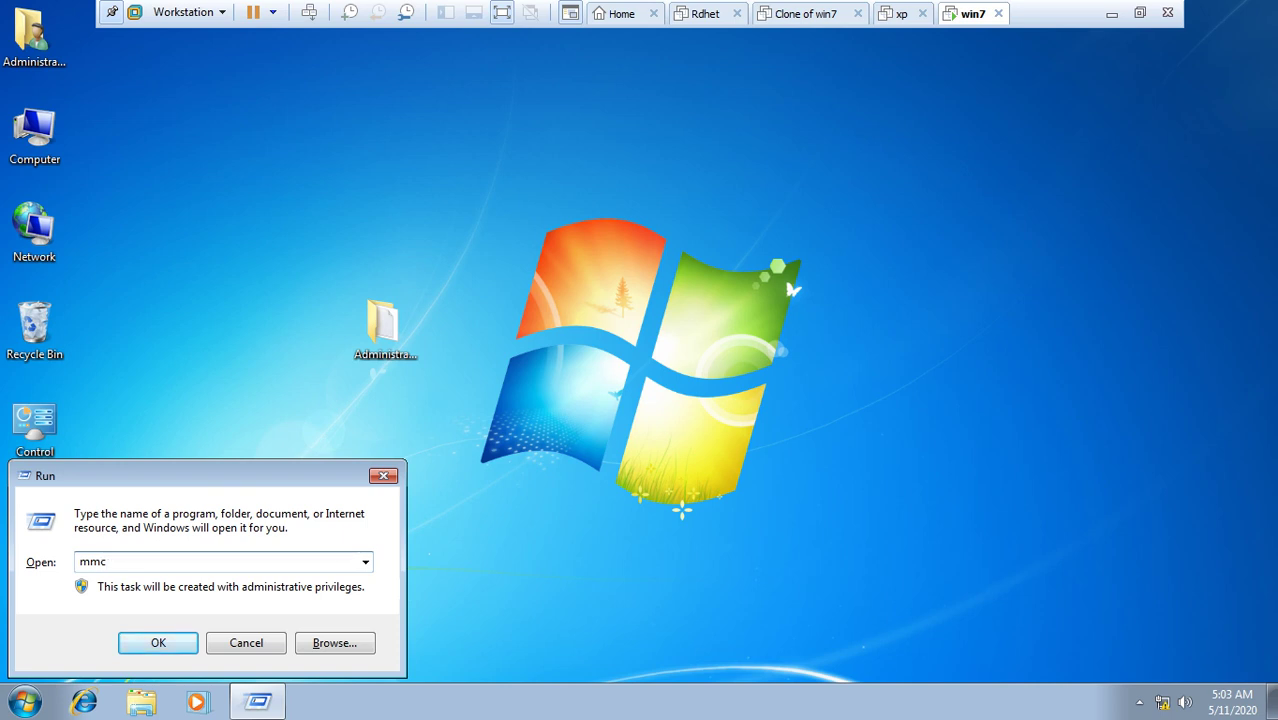
pyautogui.press('Return')
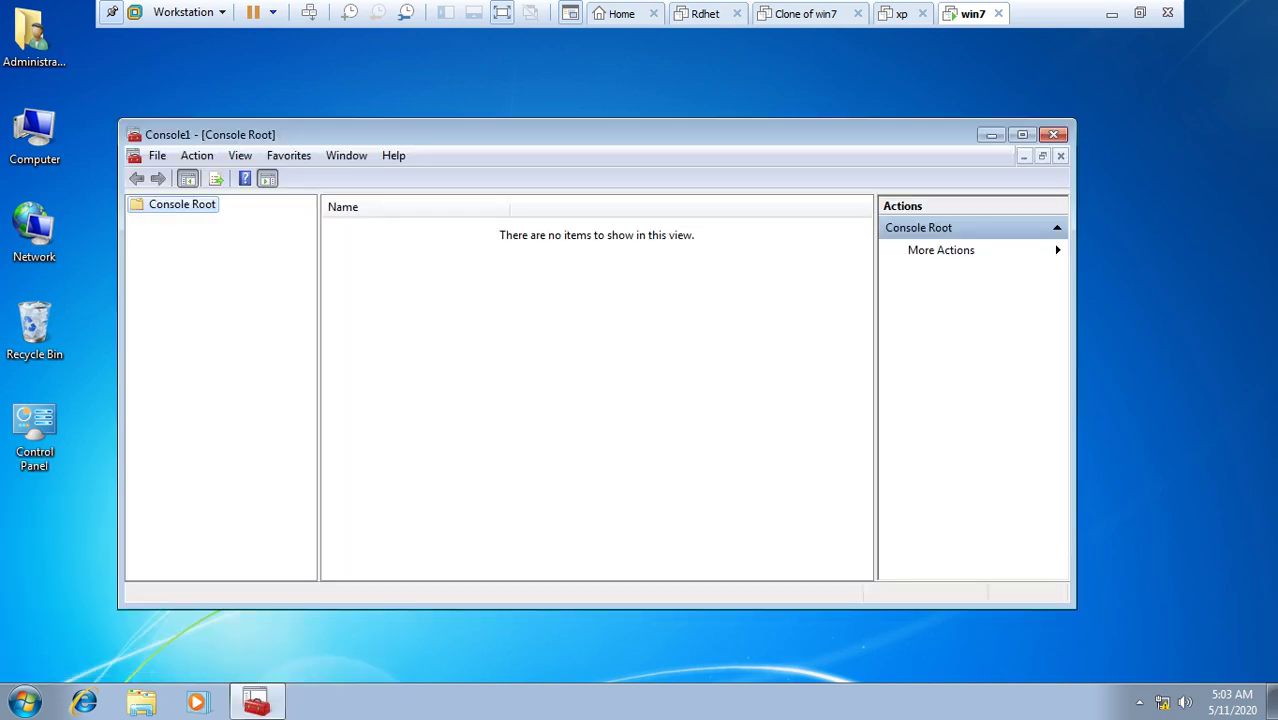
# Step: Add the Group Policy Object Editor snap-in and browse for a policy object
pyautogui.click(158, 155)
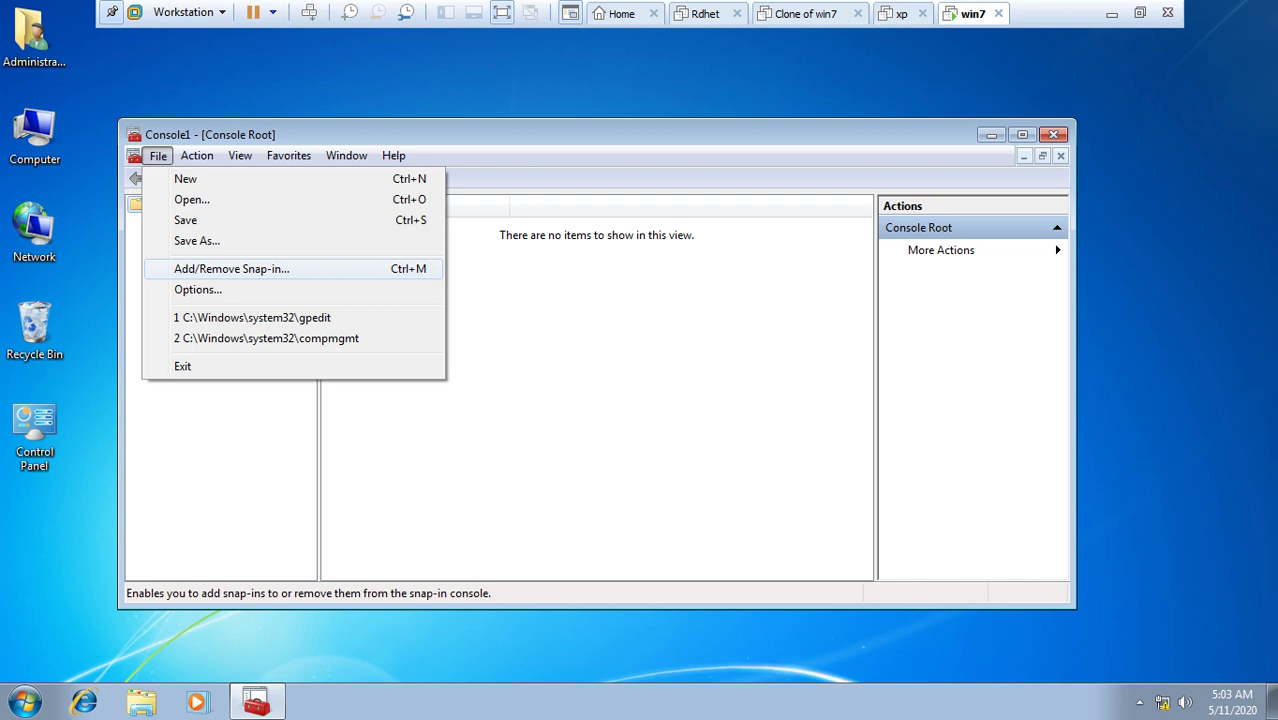
pyautogui.click(231, 268)
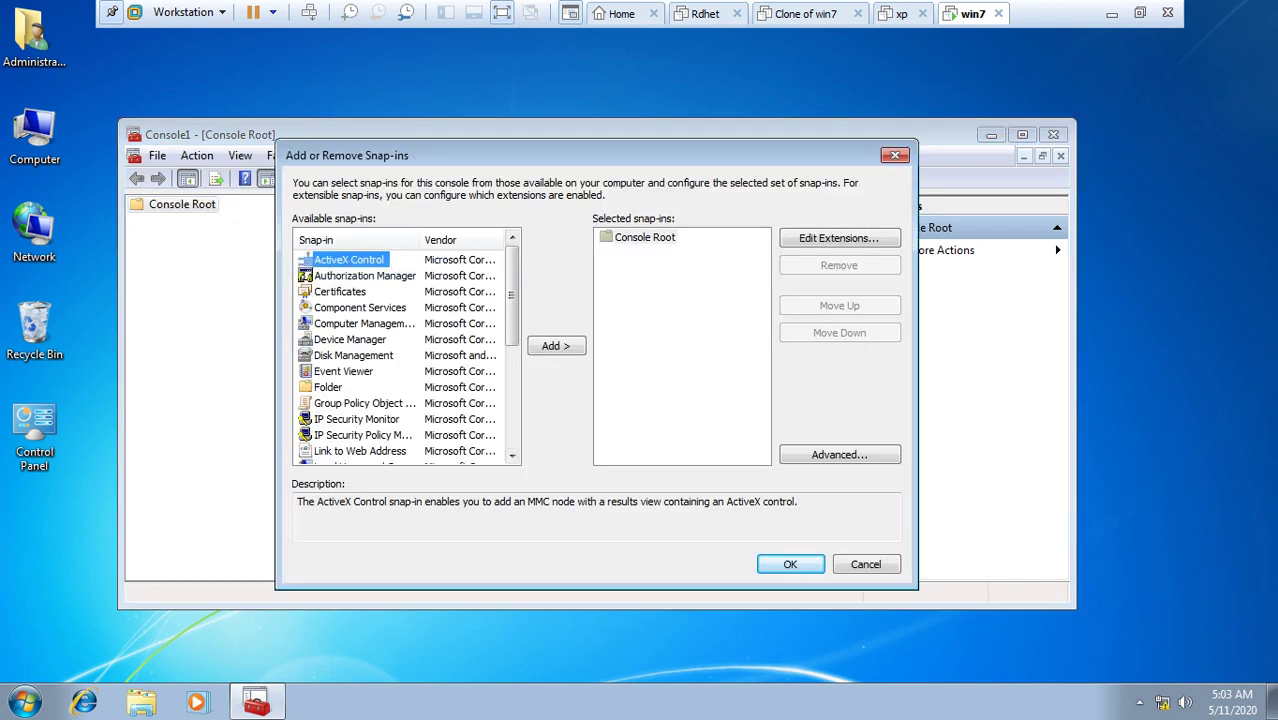
pyautogui.click(364, 403)
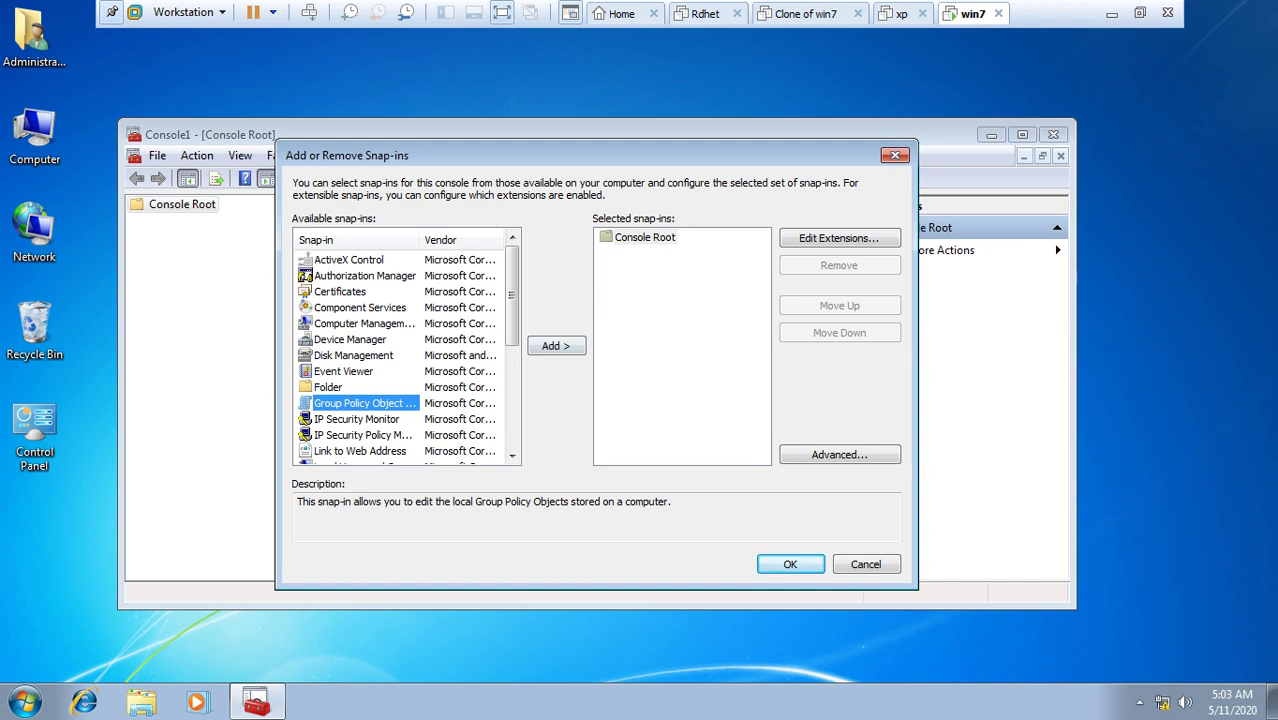
pyautogui.click(556, 345)
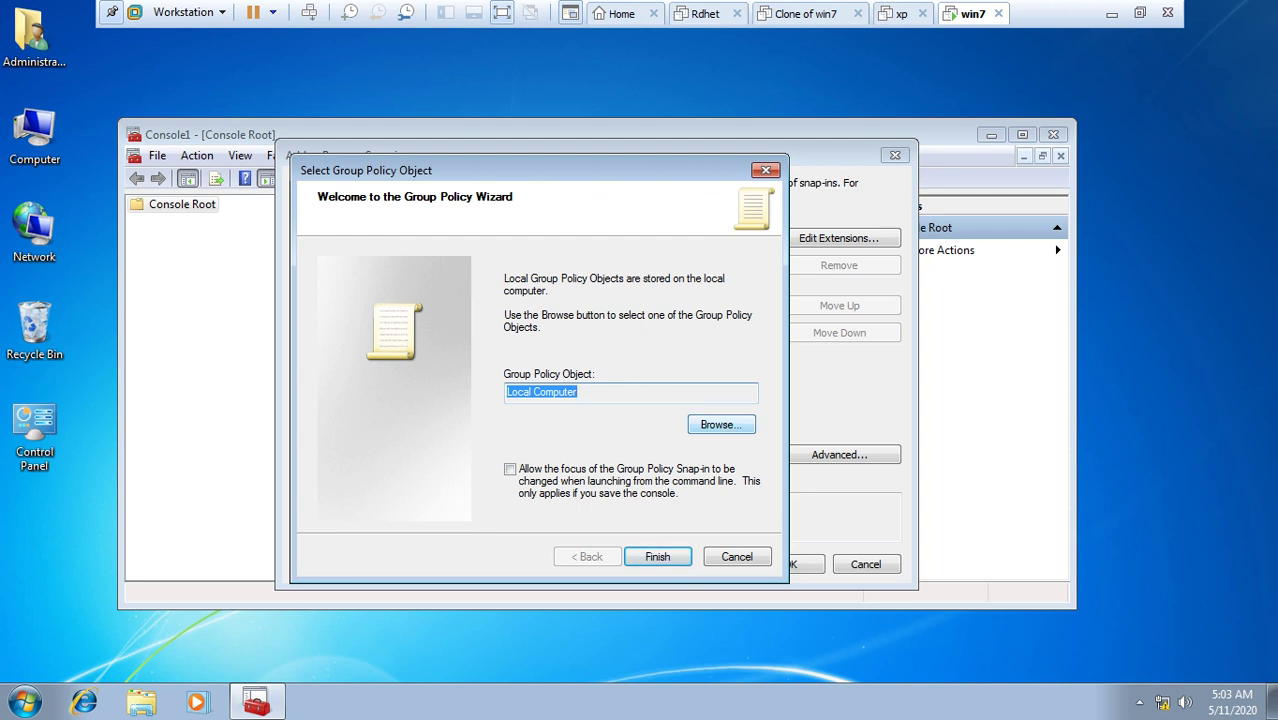
pyautogui.hotkey('alt', 'b')
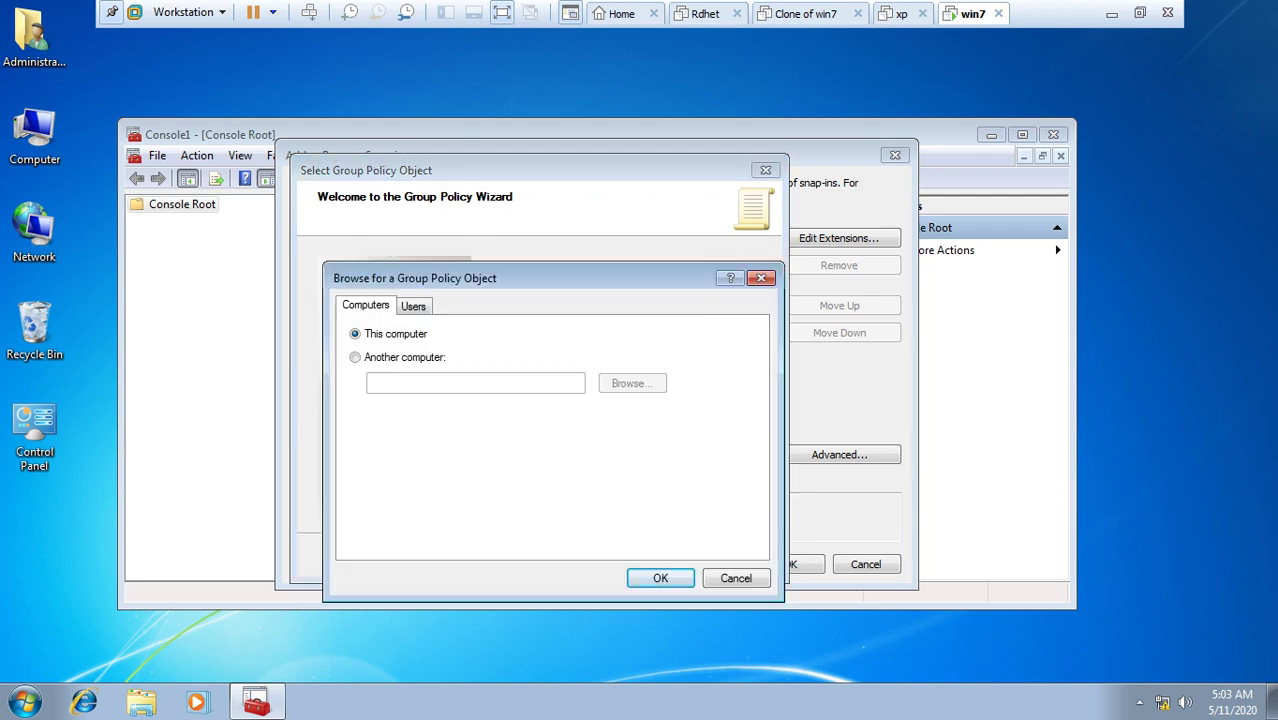
# Step: Browse the local user accounts and the Administrators group on the Users tab, then leave the VM for the host notes
pyautogui.click(413, 305)
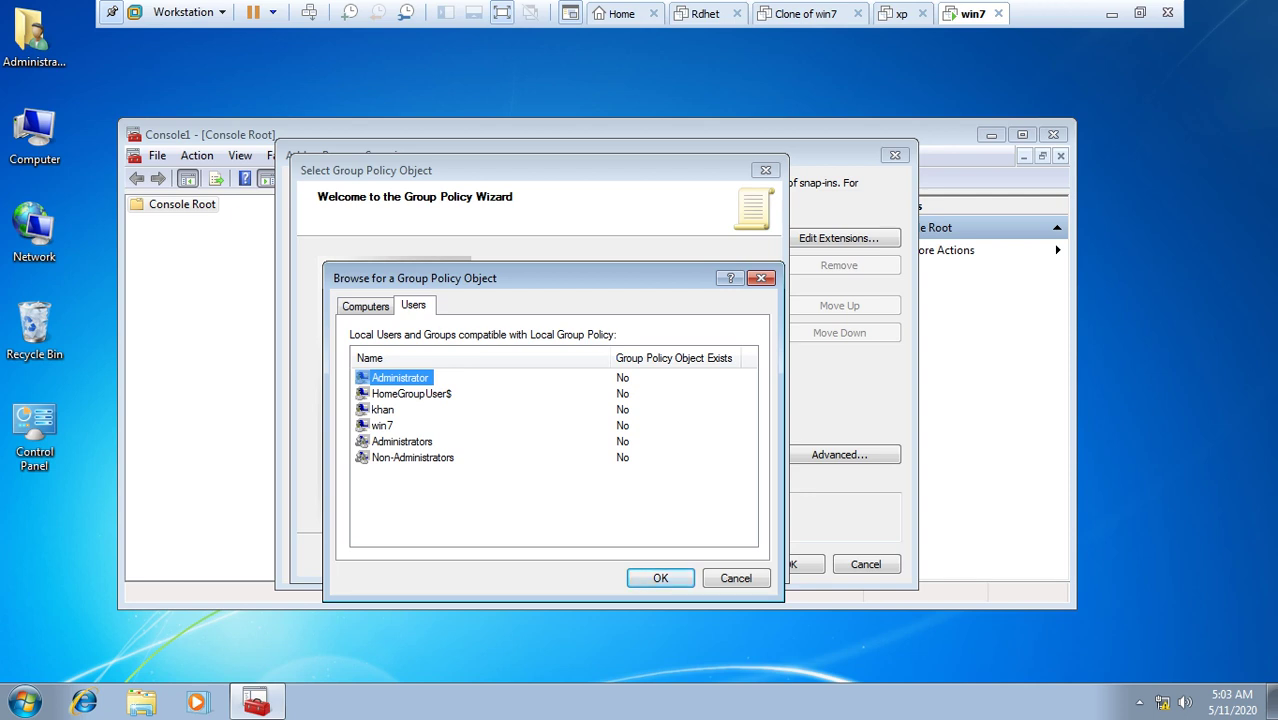
pyautogui.click(382, 409)
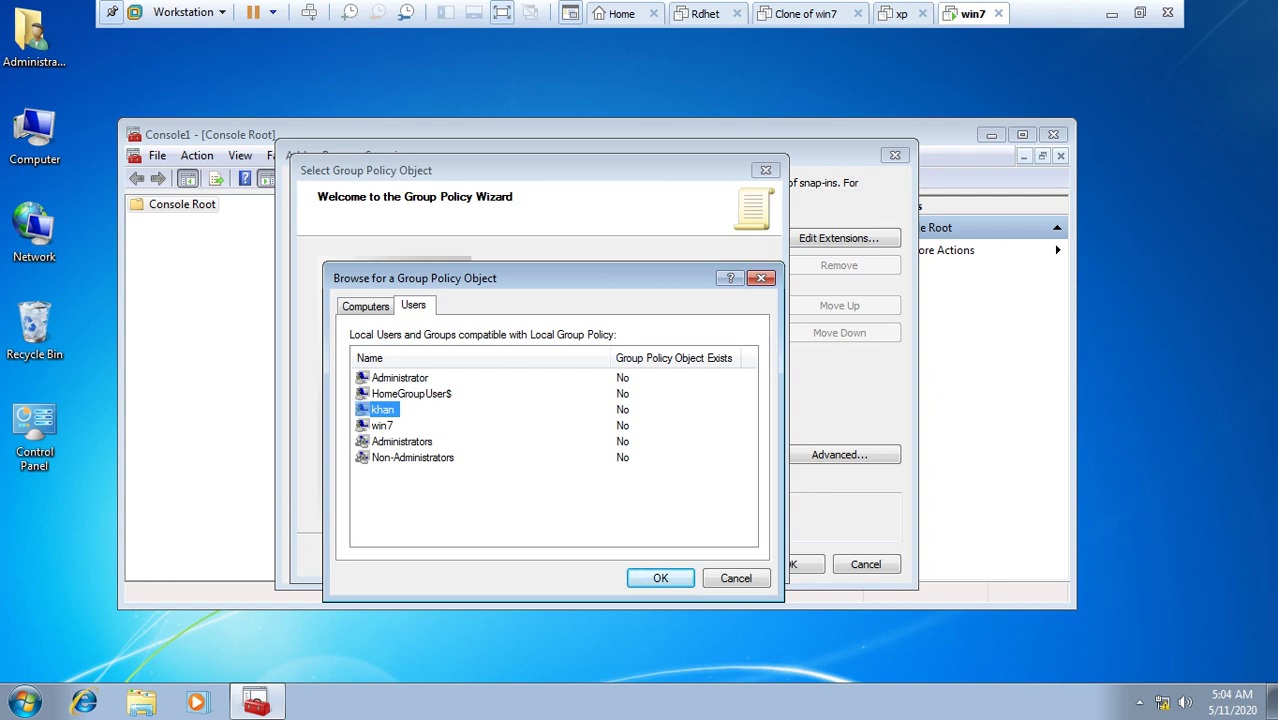
pyautogui.click(382, 425)
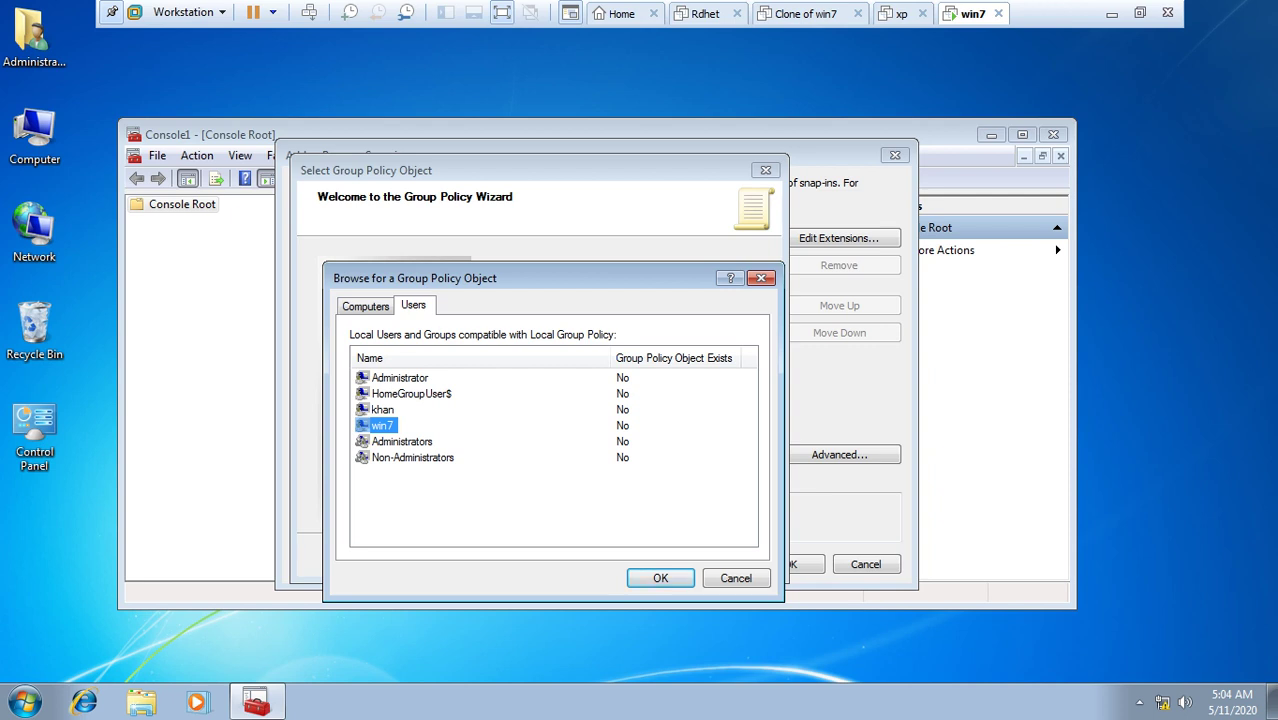
pyautogui.click(401, 441)
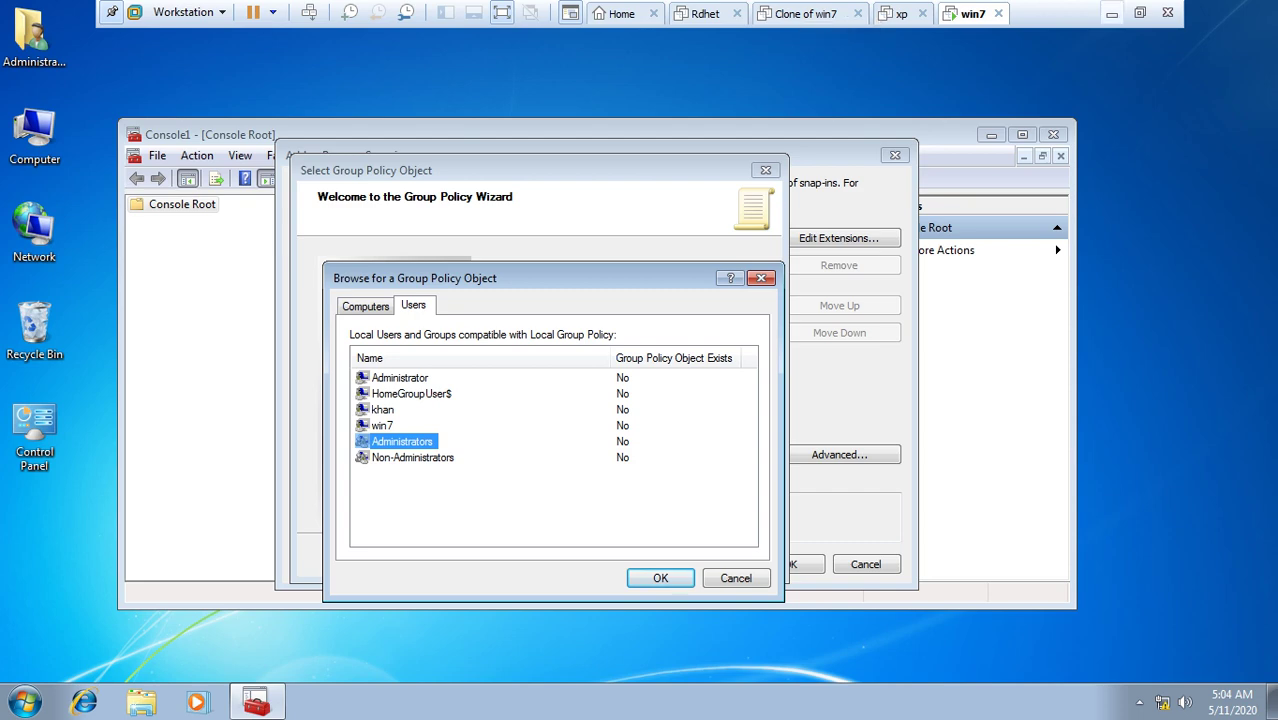
pyautogui.click(1111, 13)
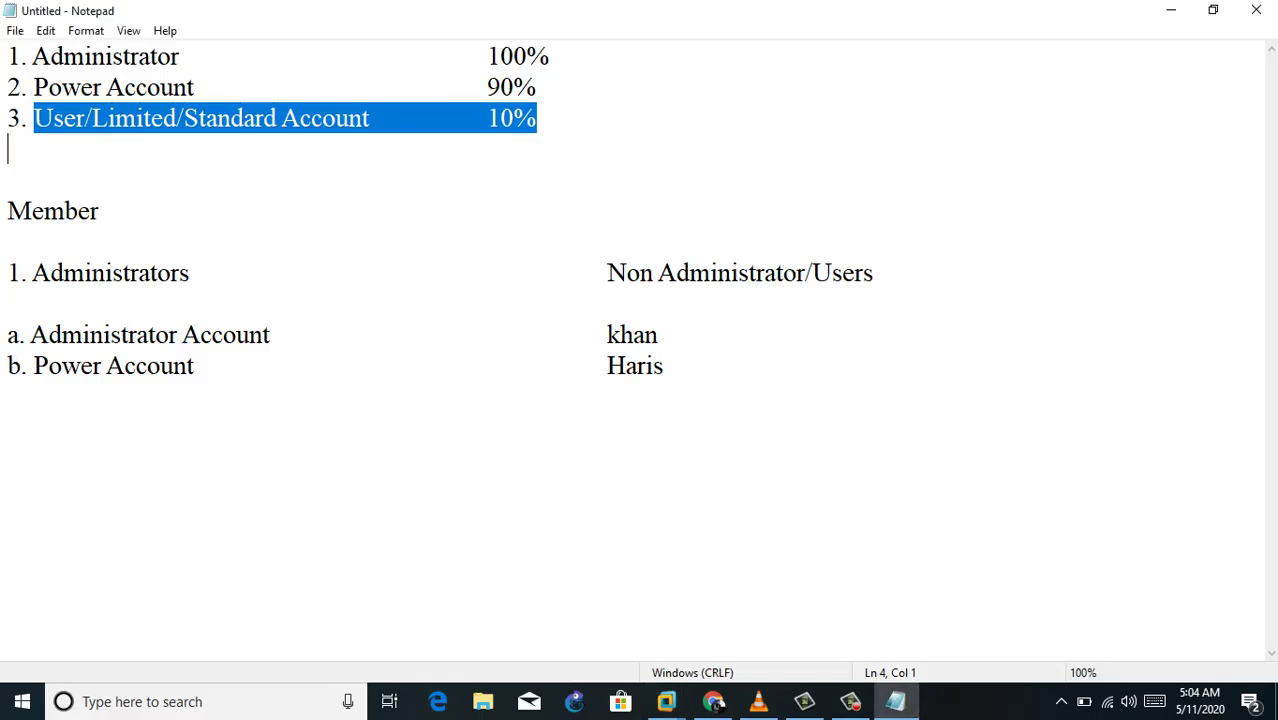
# Step: Highlight the Administrators, Administrator Account and Power Account lines in the notes, then return to the win7 VM
pyautogui.moveTo(32, 273); pyautogui.dragTo(190, 273)
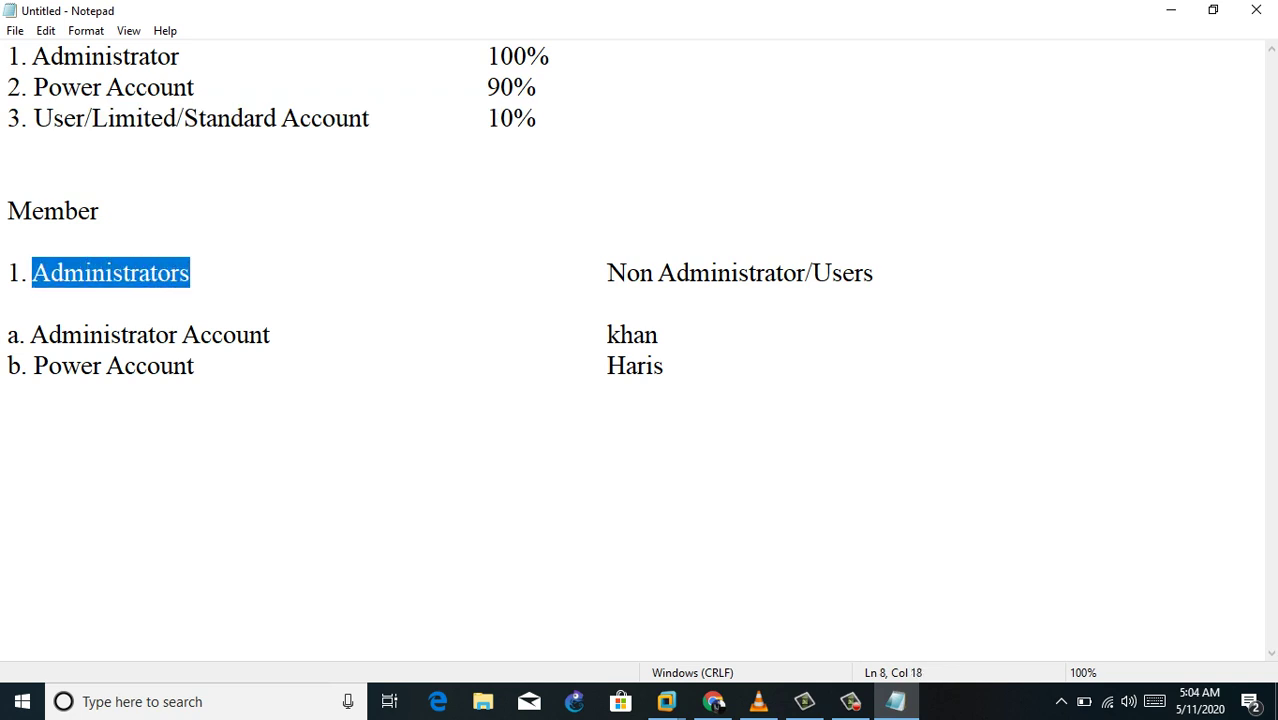
pyautogui.moveTo(30, 335); pyautogui.dragTo(270, 335)
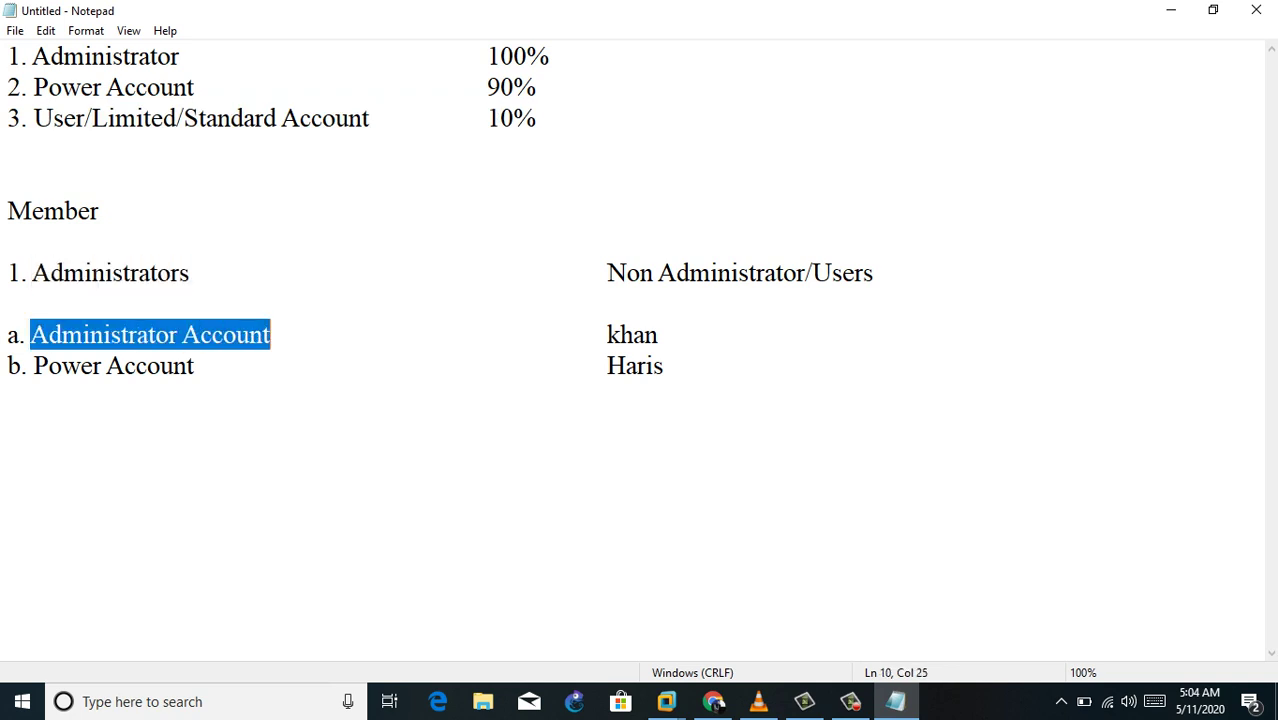
pyautogui.moveTo(33, 366); pyautogui.dragTo(195, 366)
pyautogui.click(666, 701)
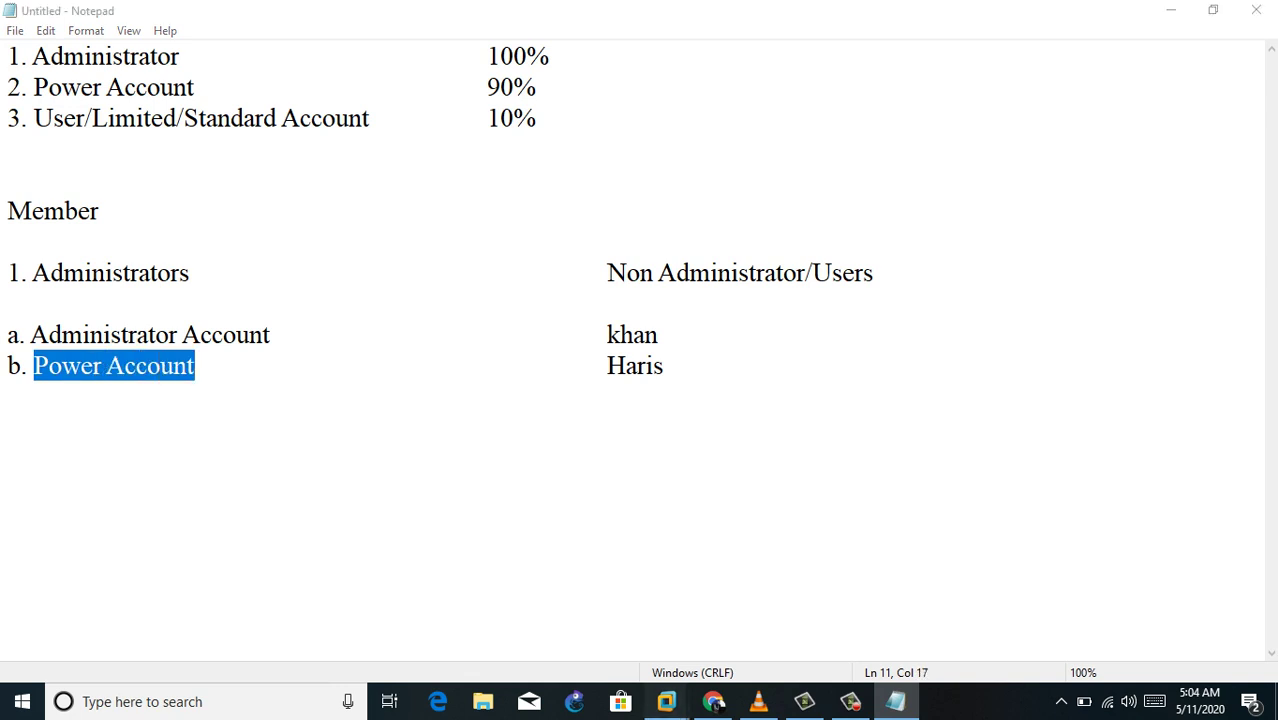
pyautogui.click(1055, 590)
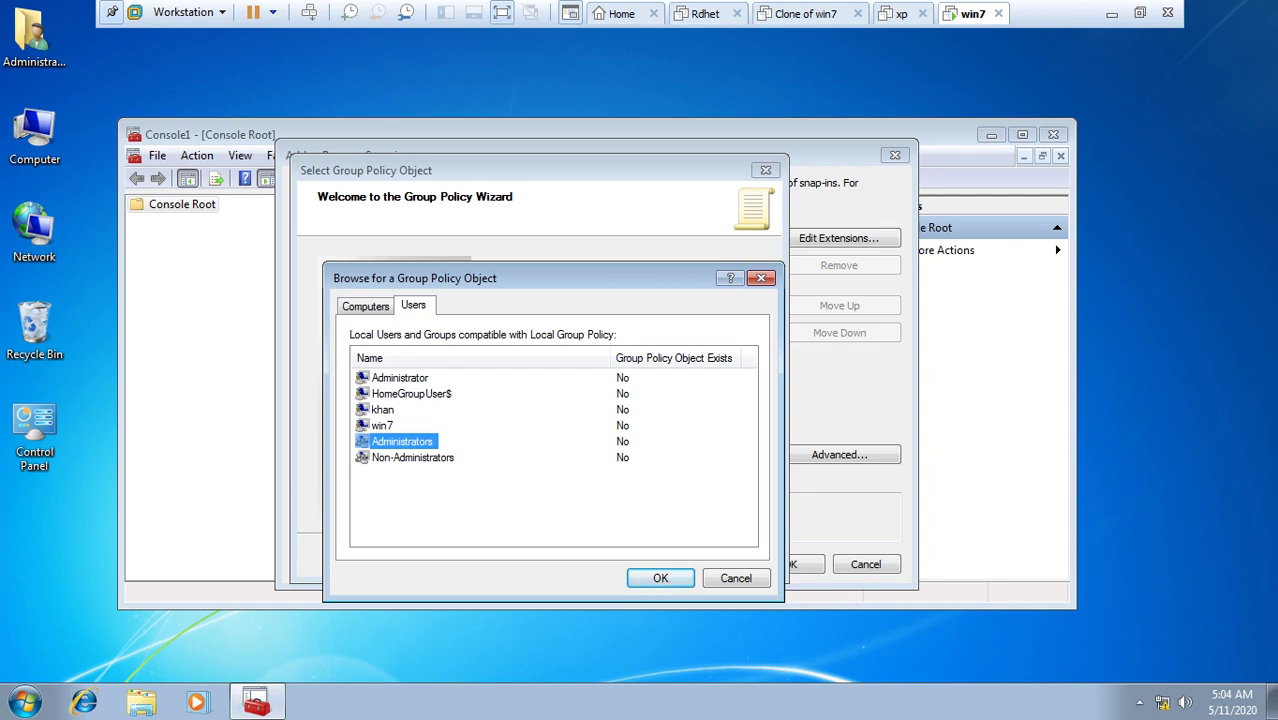
# Step: Pick Local Computer\Non-Administrators as the Group Policy object and finish the wizard
pyautogui.click(399, 377)
pyautogui.click(382, 425)
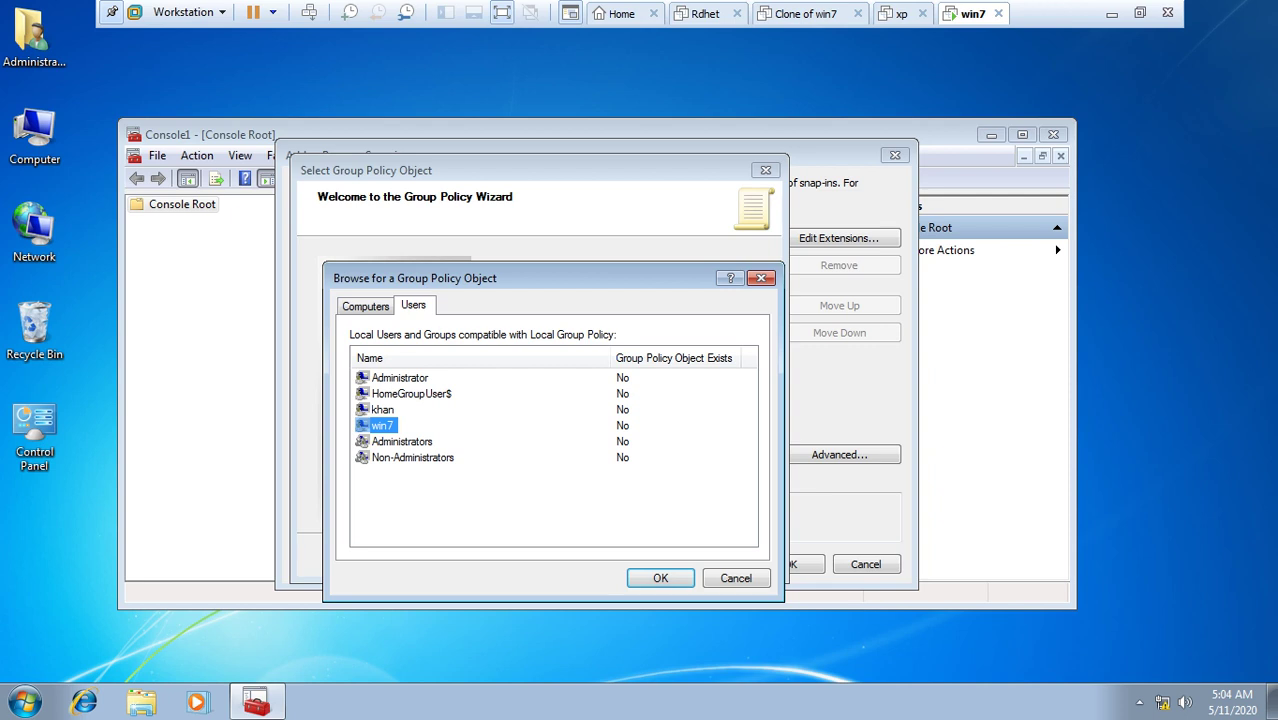
pyautogui.click(401, 441)
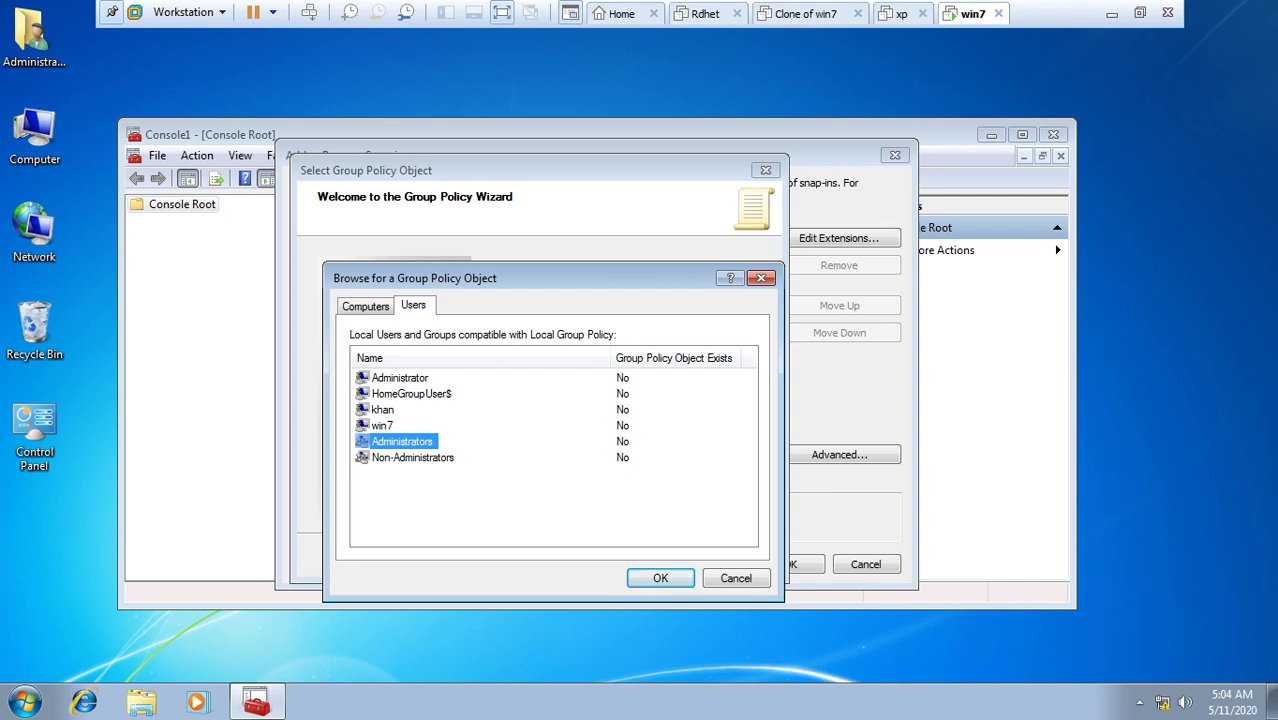
pyautogui.click(399, 377)
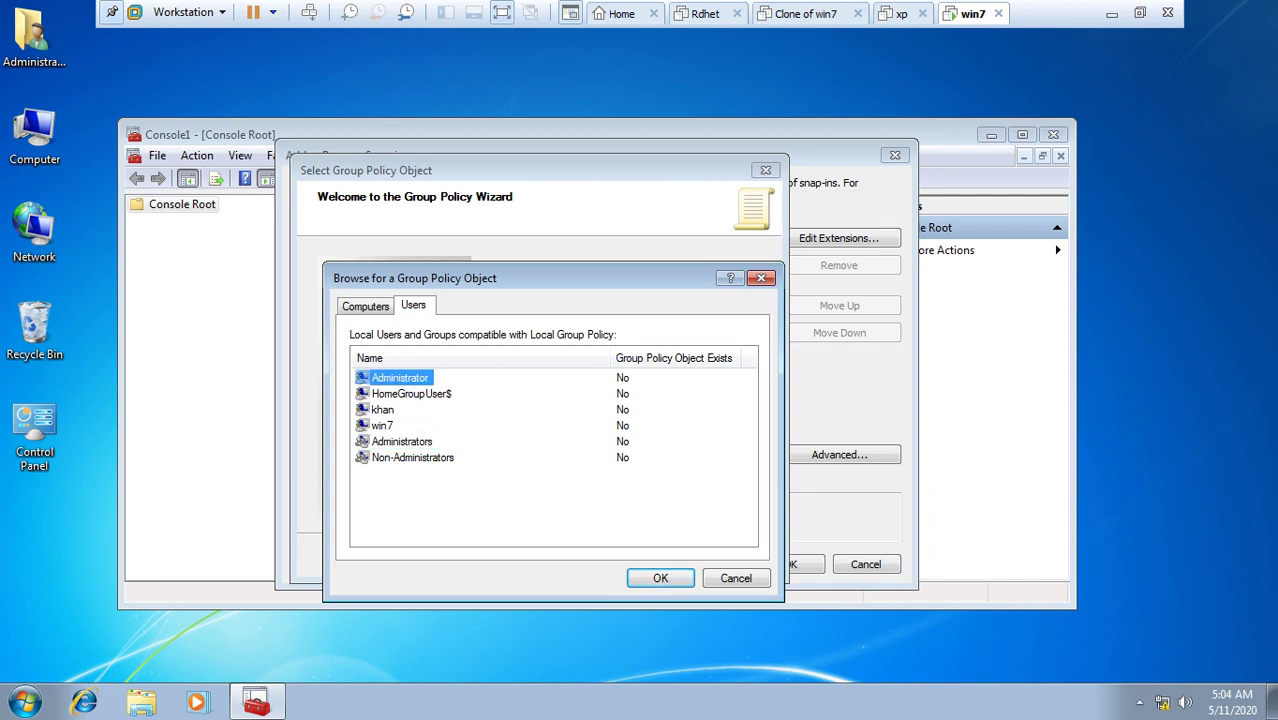
pyautogui.click(382, 425)
pyautogui.click(412, 457)
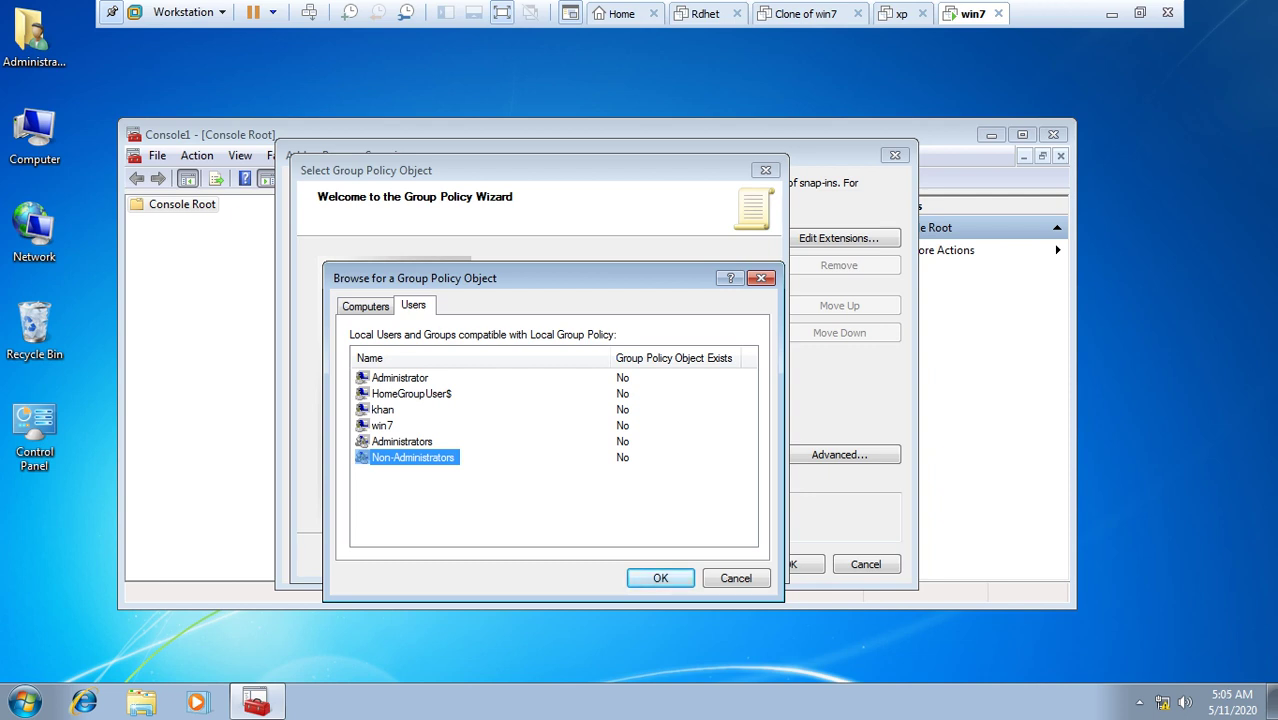
pyautogui.click(382, 409)
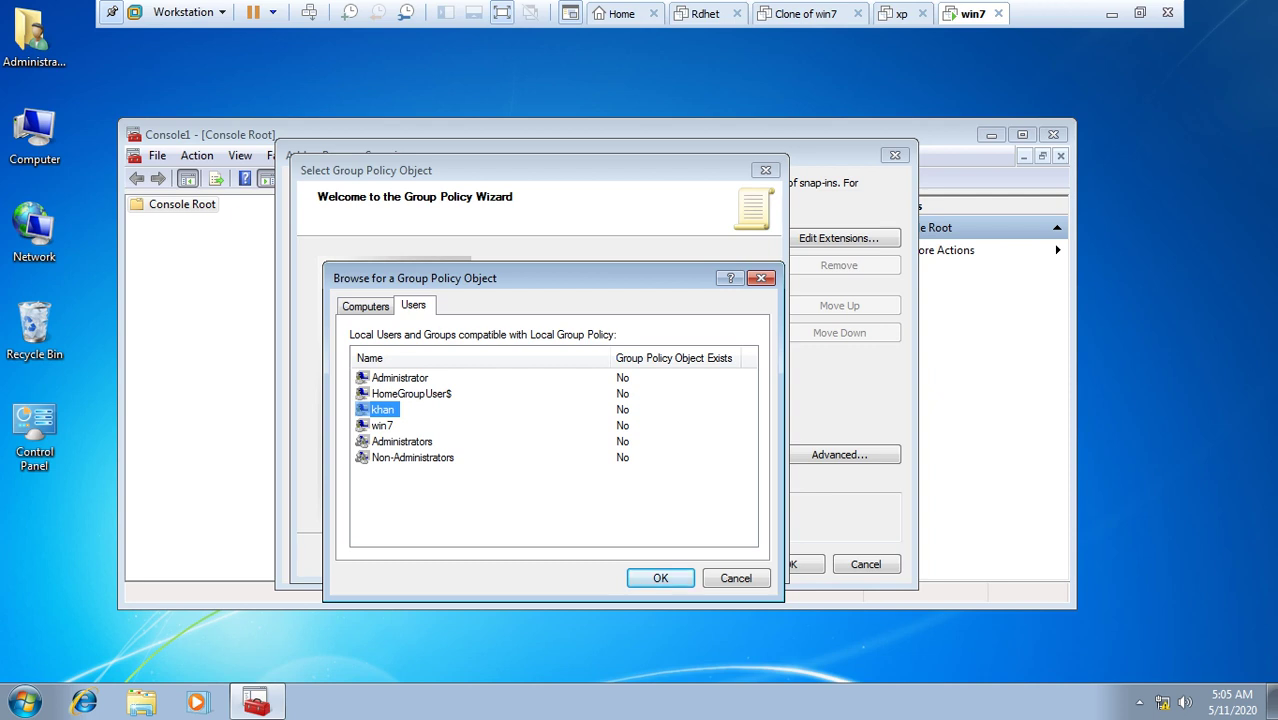
pyautogui.click(412, 457)
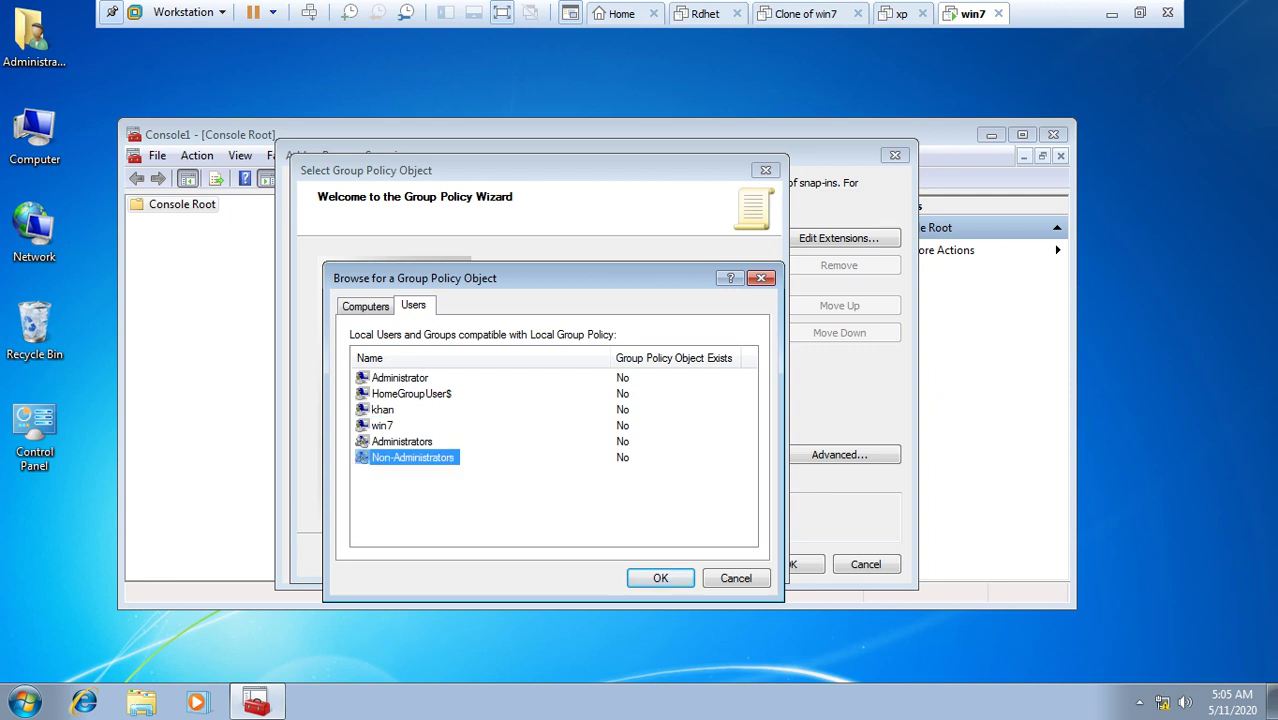
pyautogui.click(660, 578)
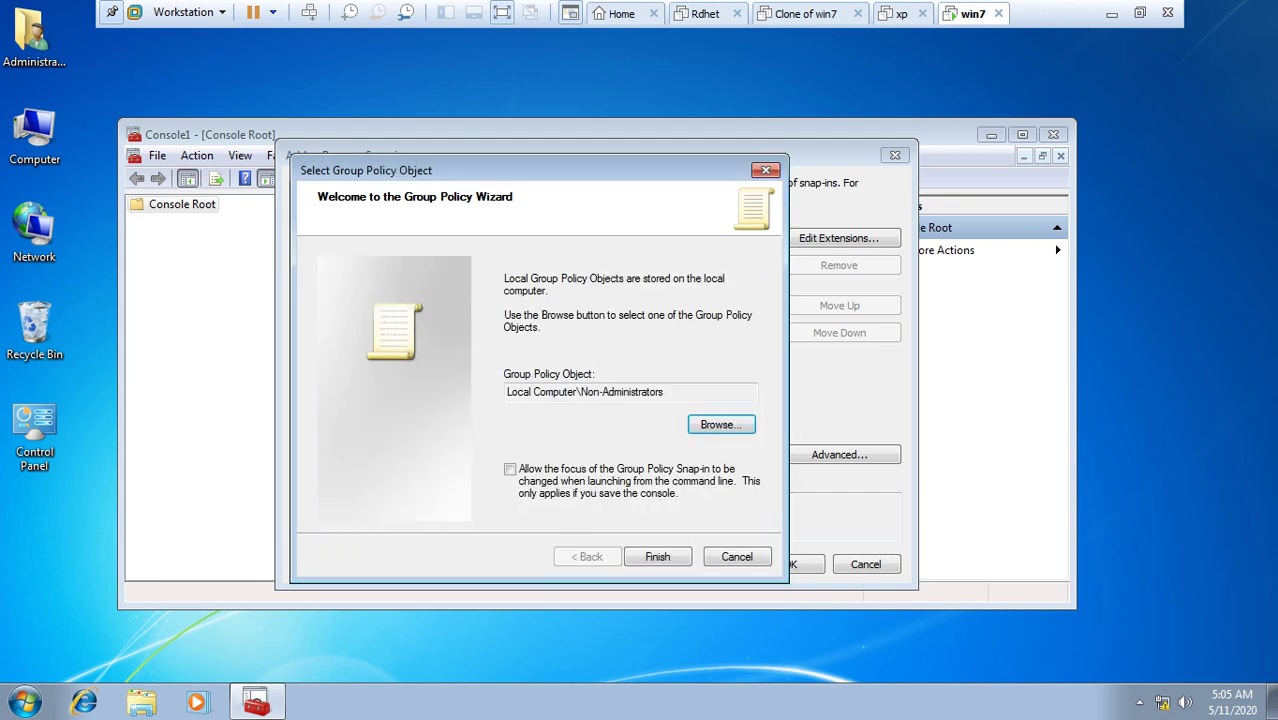
pyautogui.press('Return')
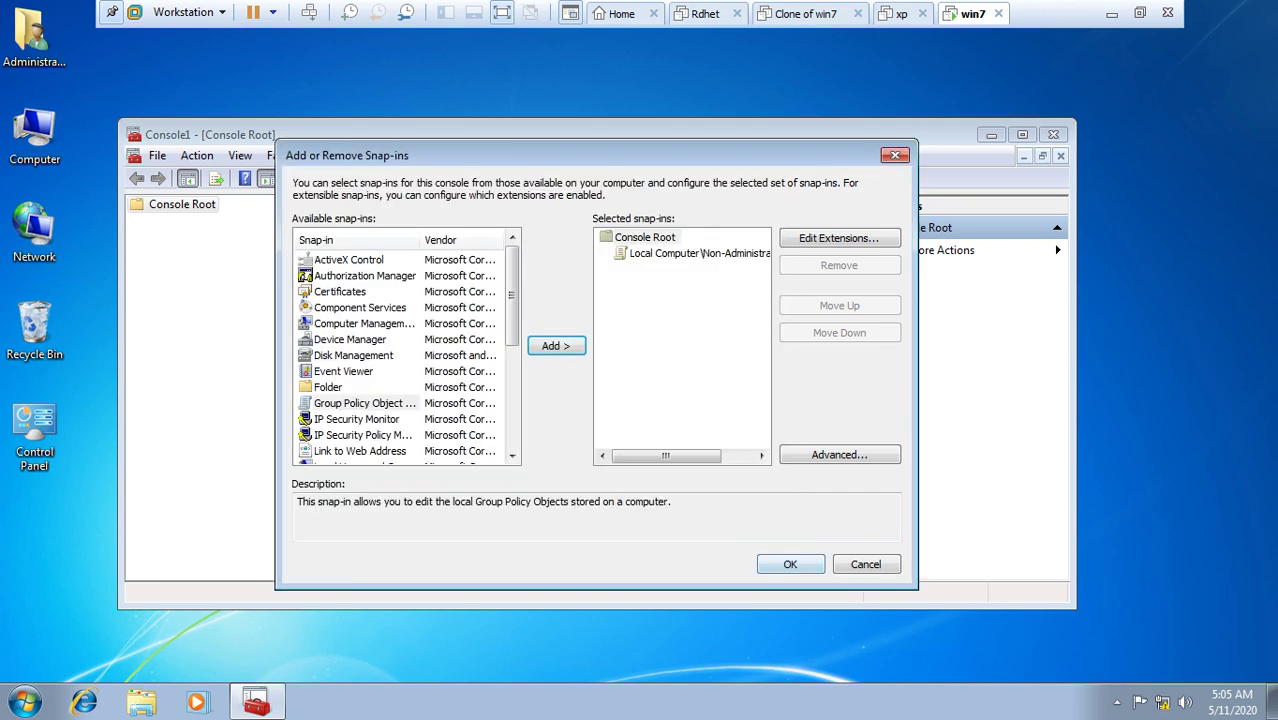
# Step: Open Non-Administrators Policy > User Configuration > Administrative Templates > System in a maximized console
pyautogui.press('Return')
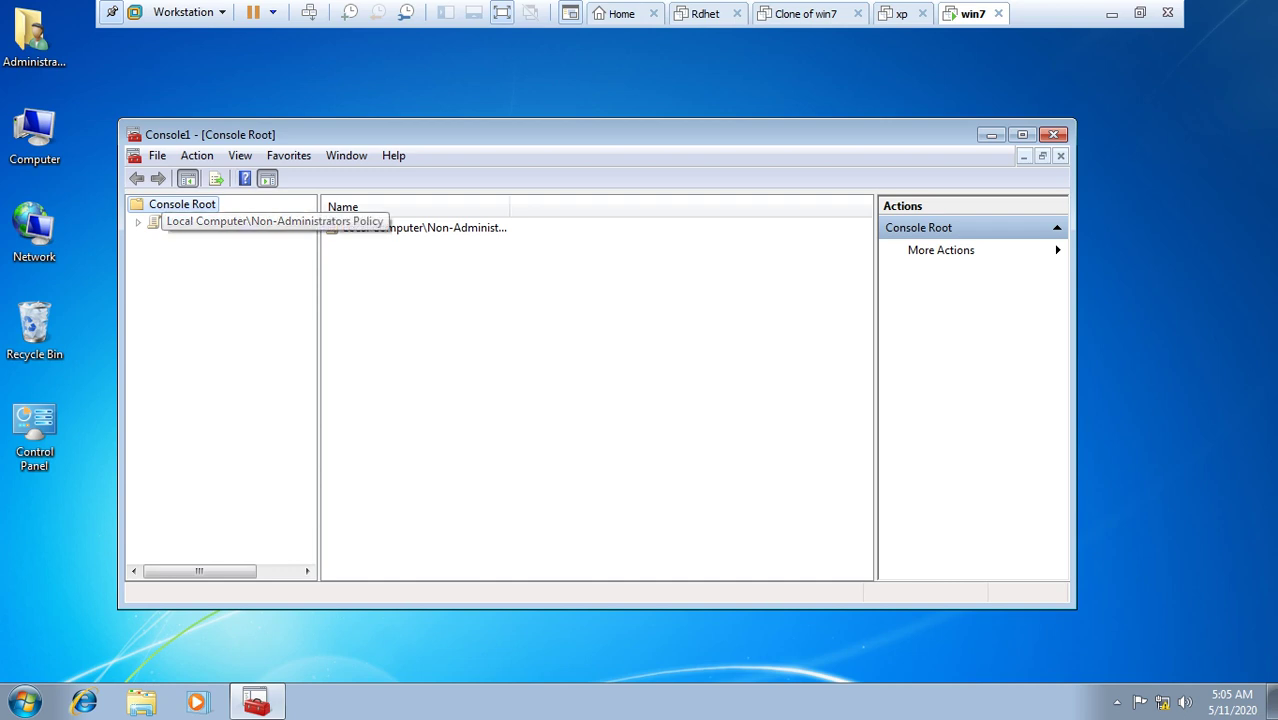
pyautogui.doubleClick(240, 221)
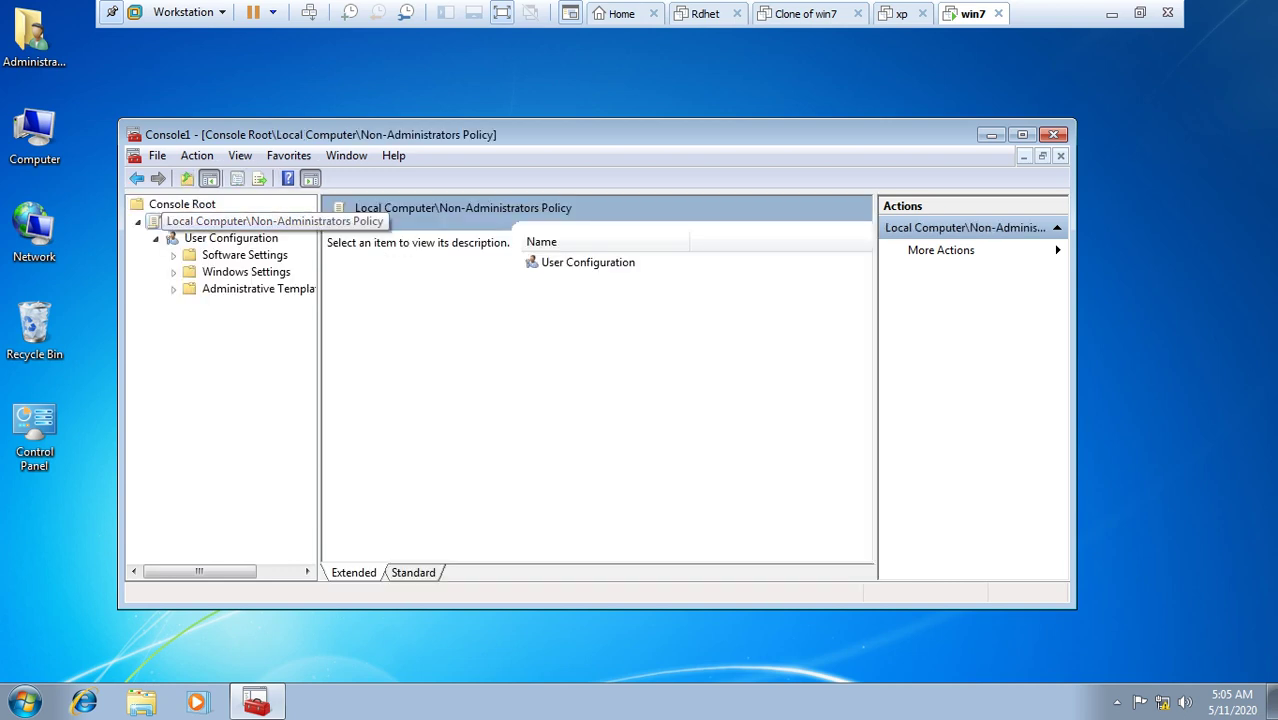
pyautogui.click(250, 288)
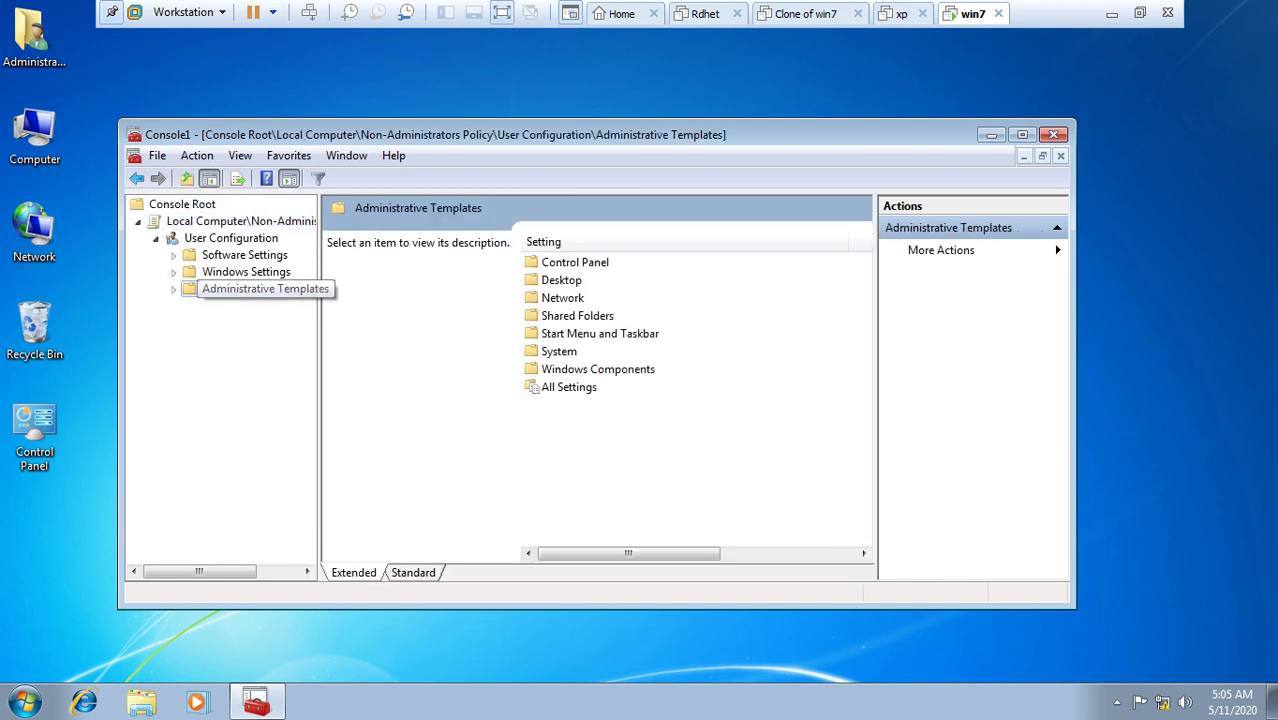
pyautogui.doubleClick(250, 288)
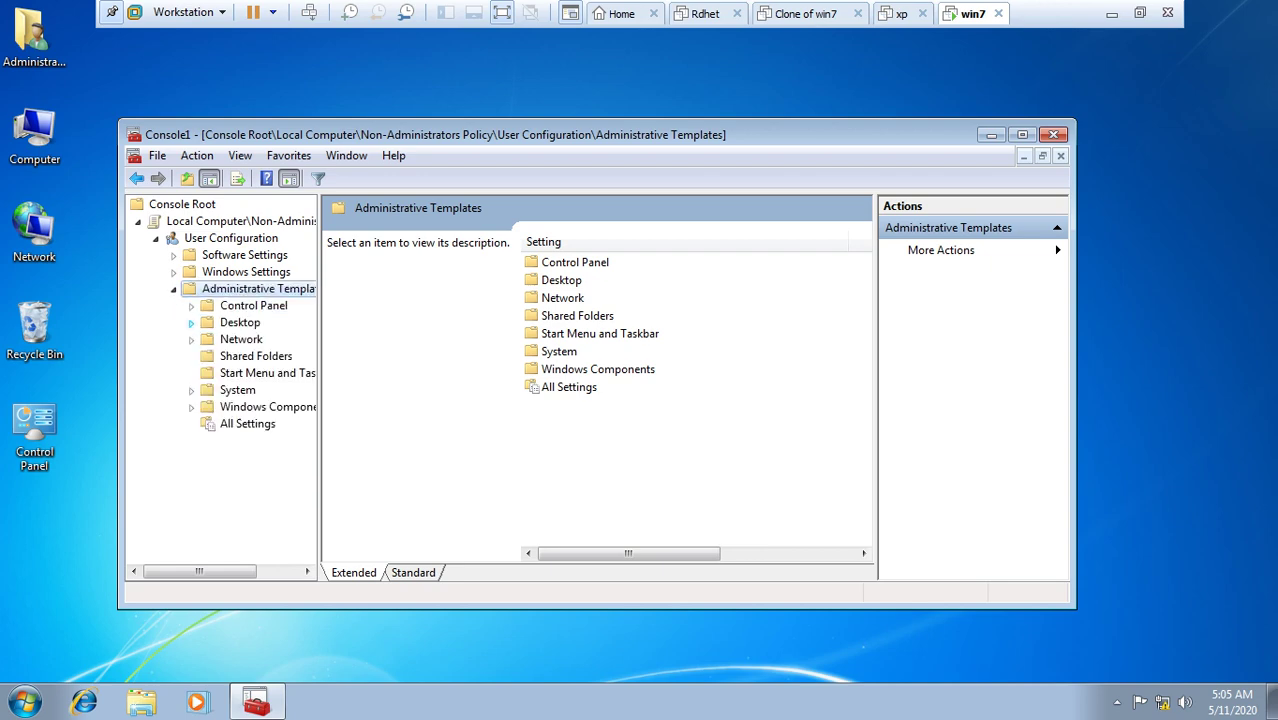
pyautogui.click(237, 390)
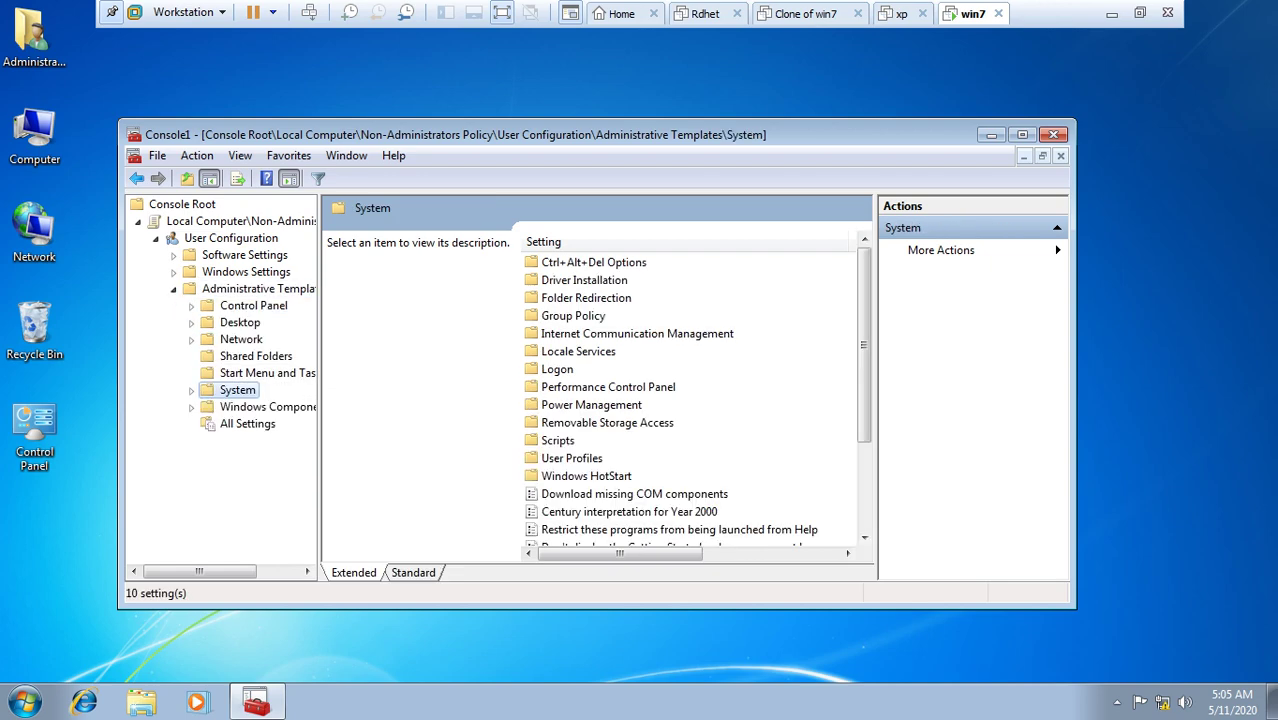
pyautogui.click(1021, 134)
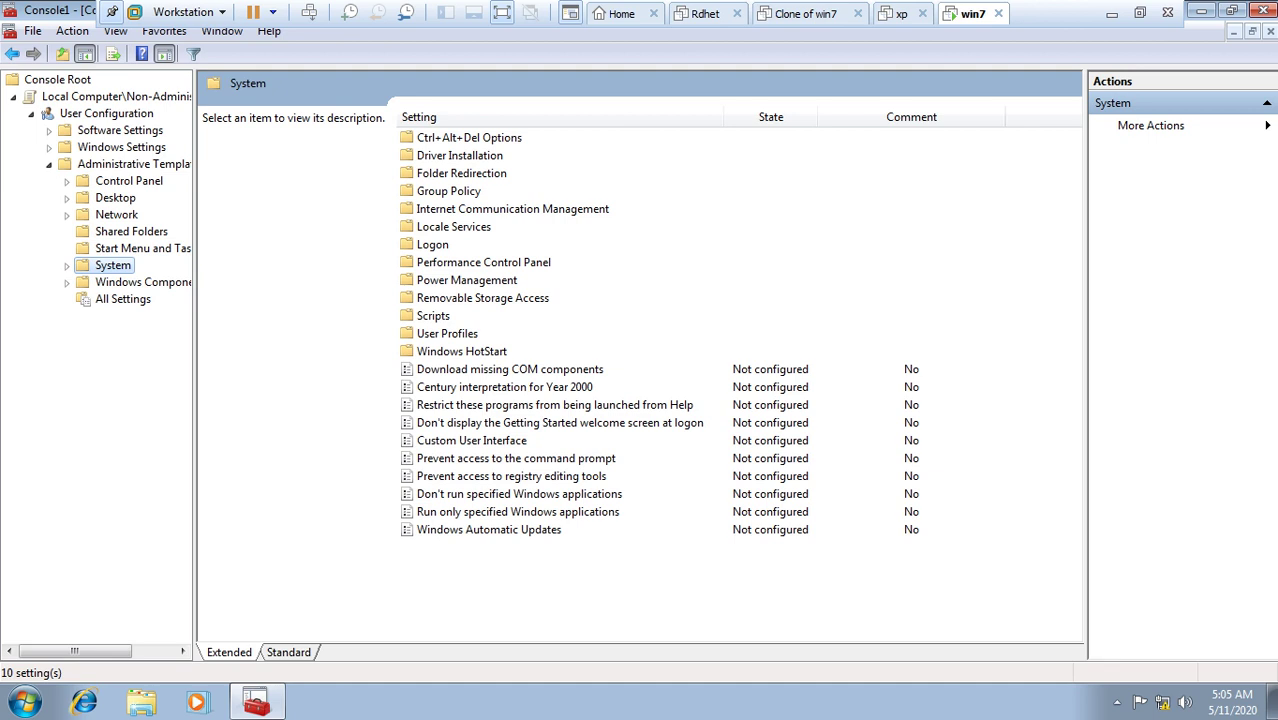
# Step: Set 'Prevent access to the command prompt' to Enabled and apply it
pyautogui.click(516, 458)
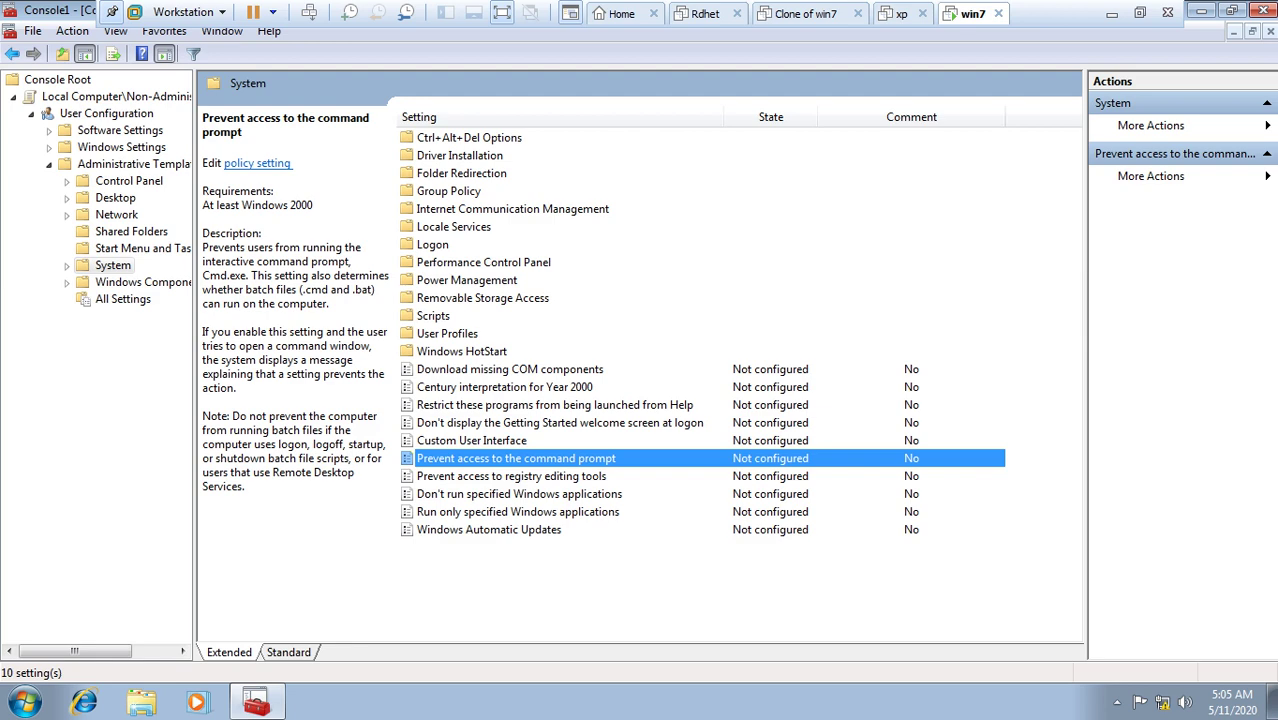
pyautogui.press('Return')
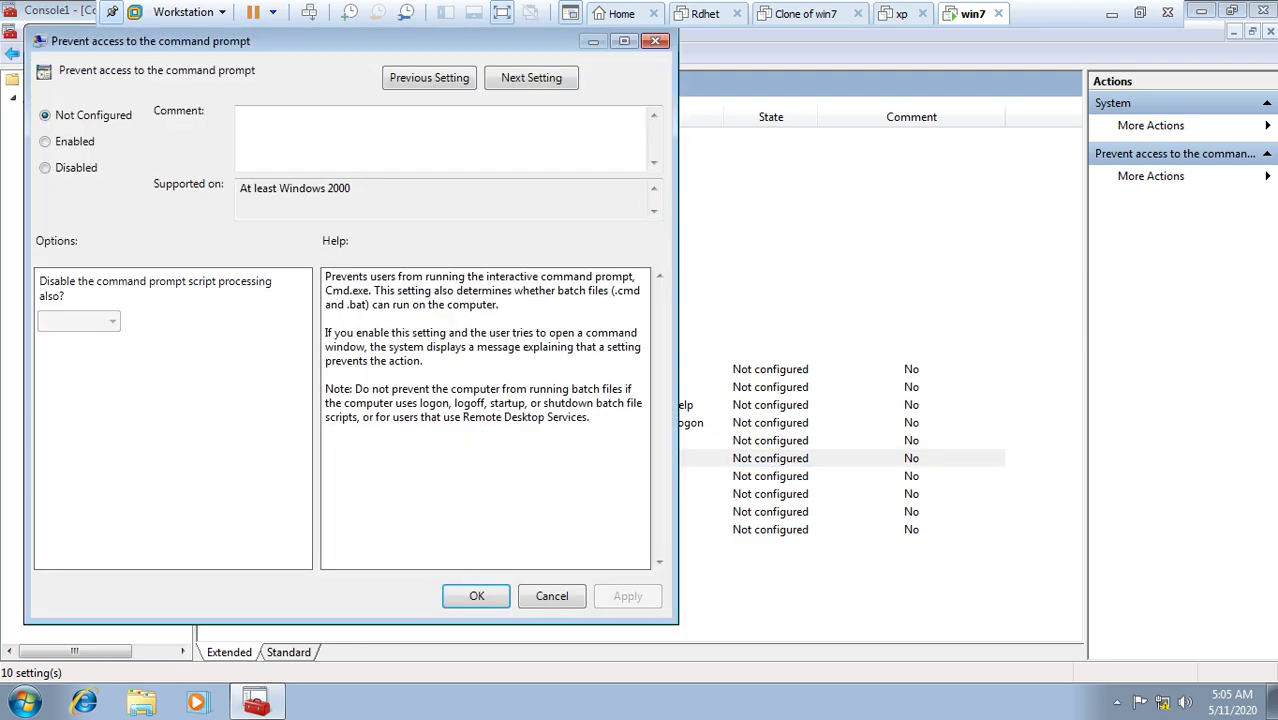
pyautogui.hotkey('alt', 'e')
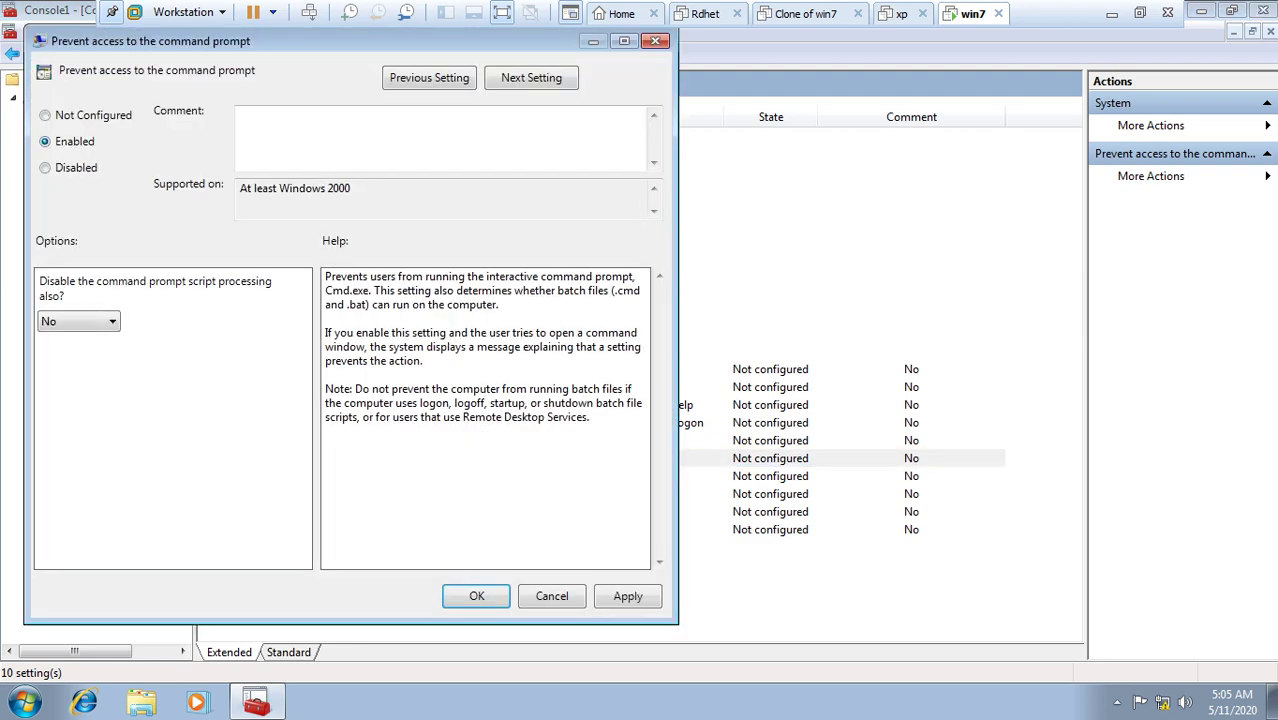
pyautogui.hotkey('alt', 'a')
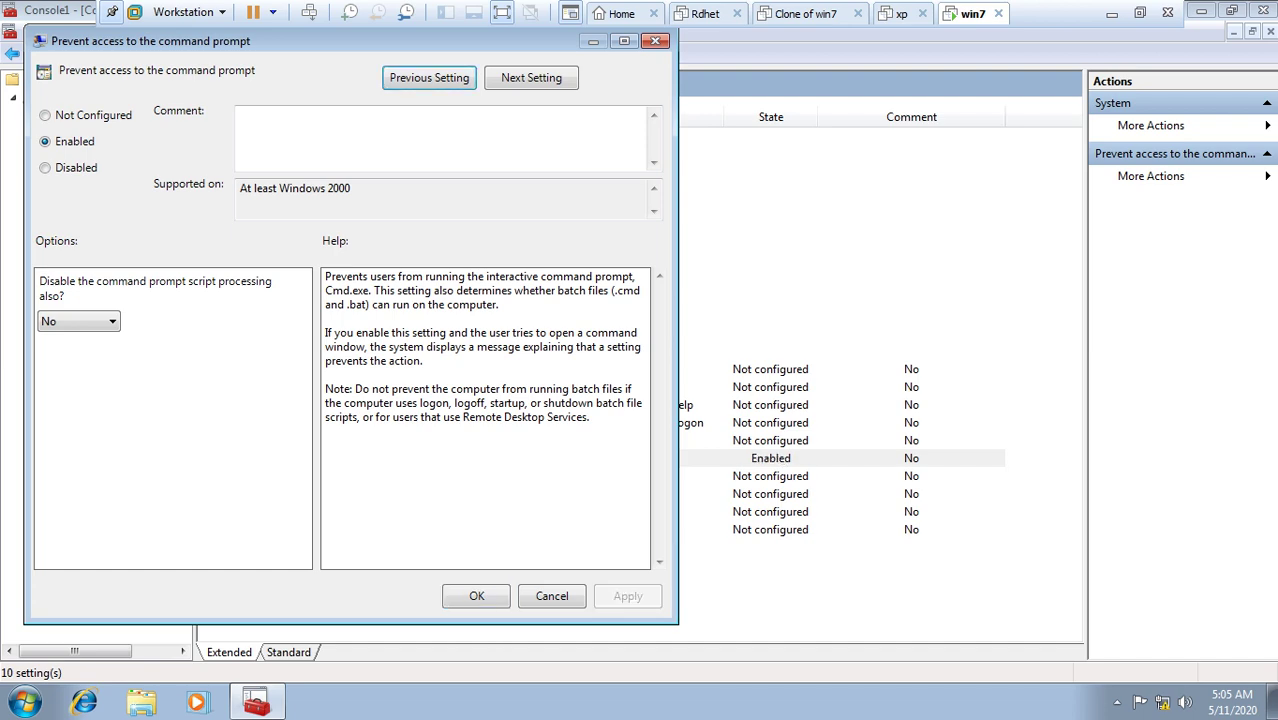
pyautogui.press('Escape')
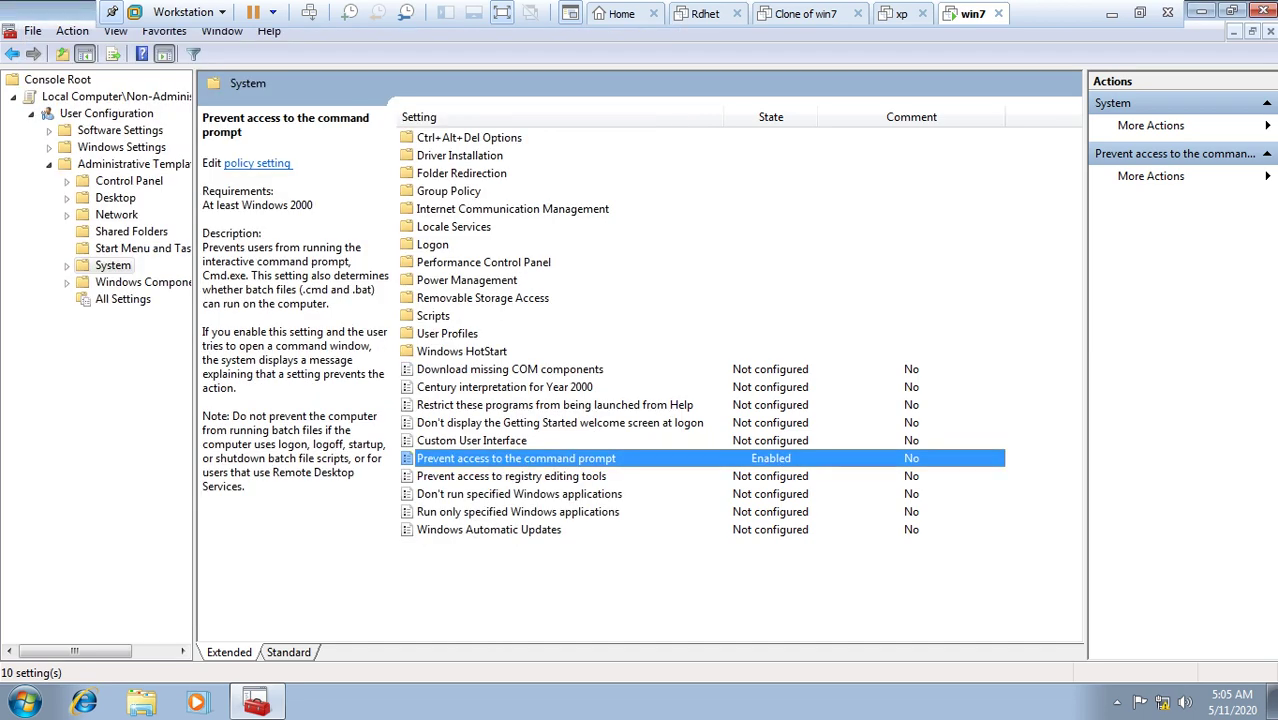
# Step: Launch cmd from the Run box to test the policy
pyautogui.press('super+r')
pyautogui.write('cmd')
pyautogui.press('Return')
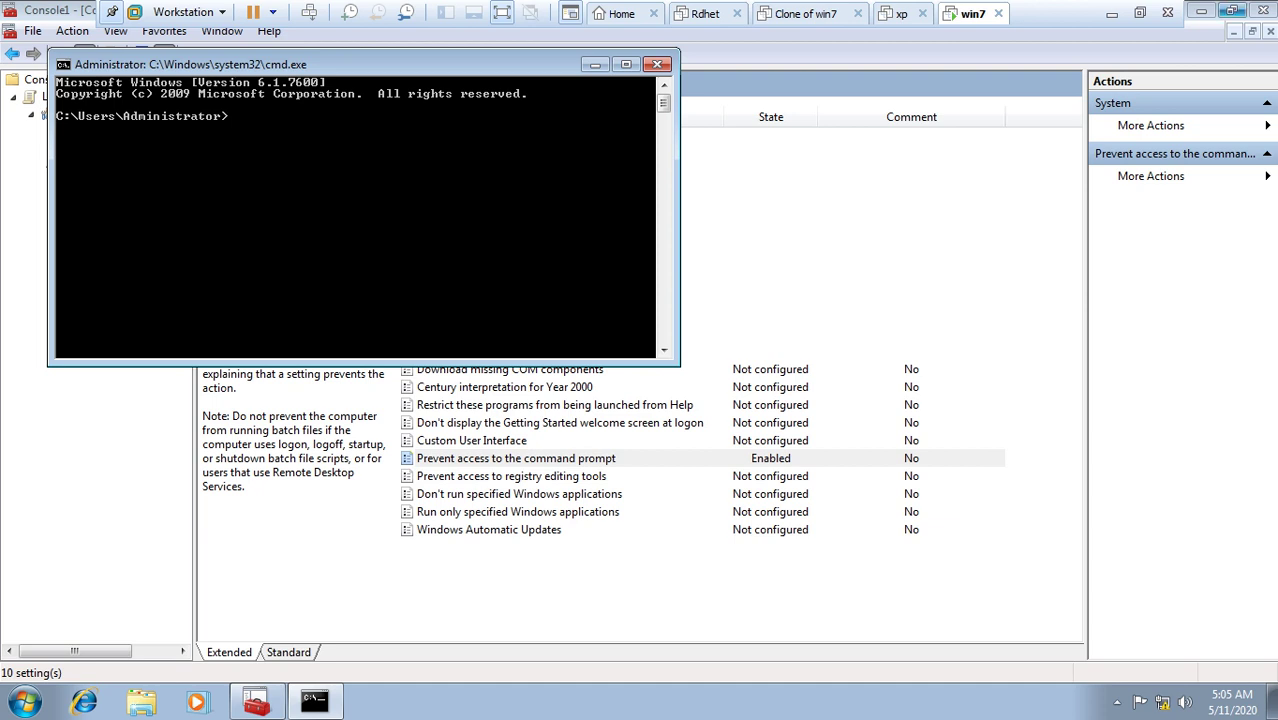
# Step: Cancel closing the console, show the desktop, and open then dismiss the Start menu
pyautogui.click(1264, 11)
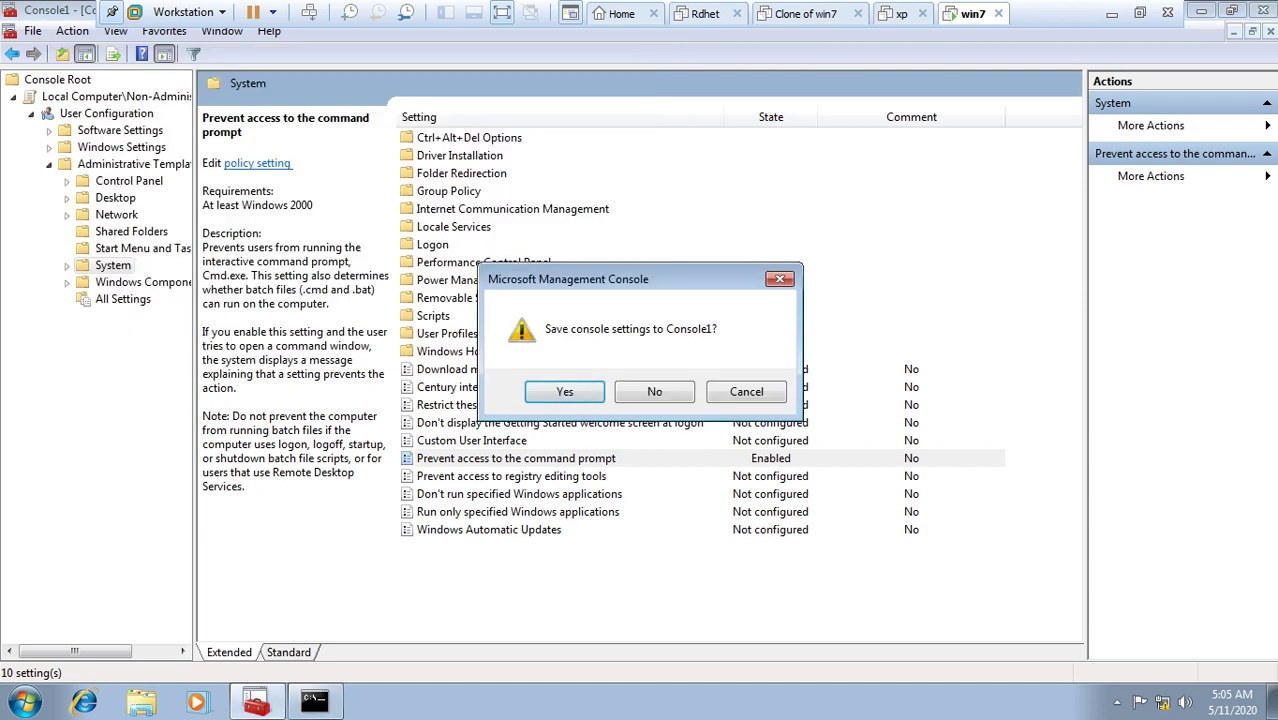
pyautogui.press('Escape')
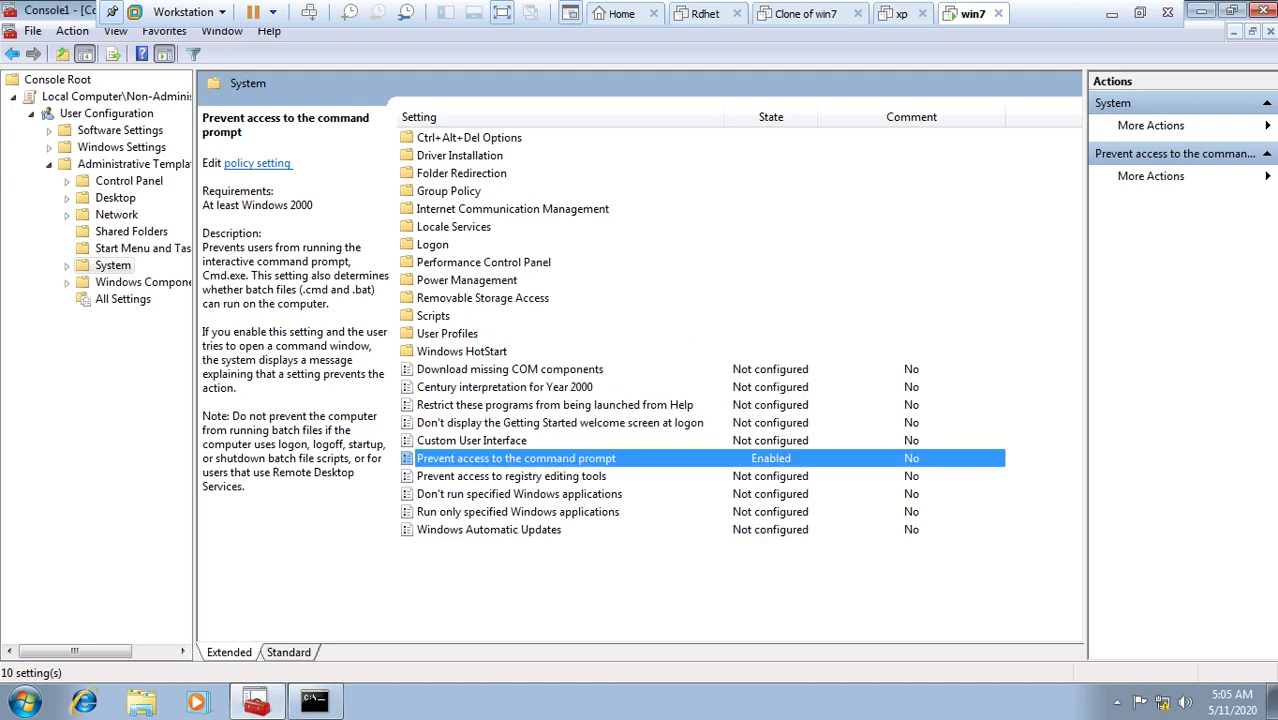
pyautogui.press('super+d')
pyautogui.press('super')
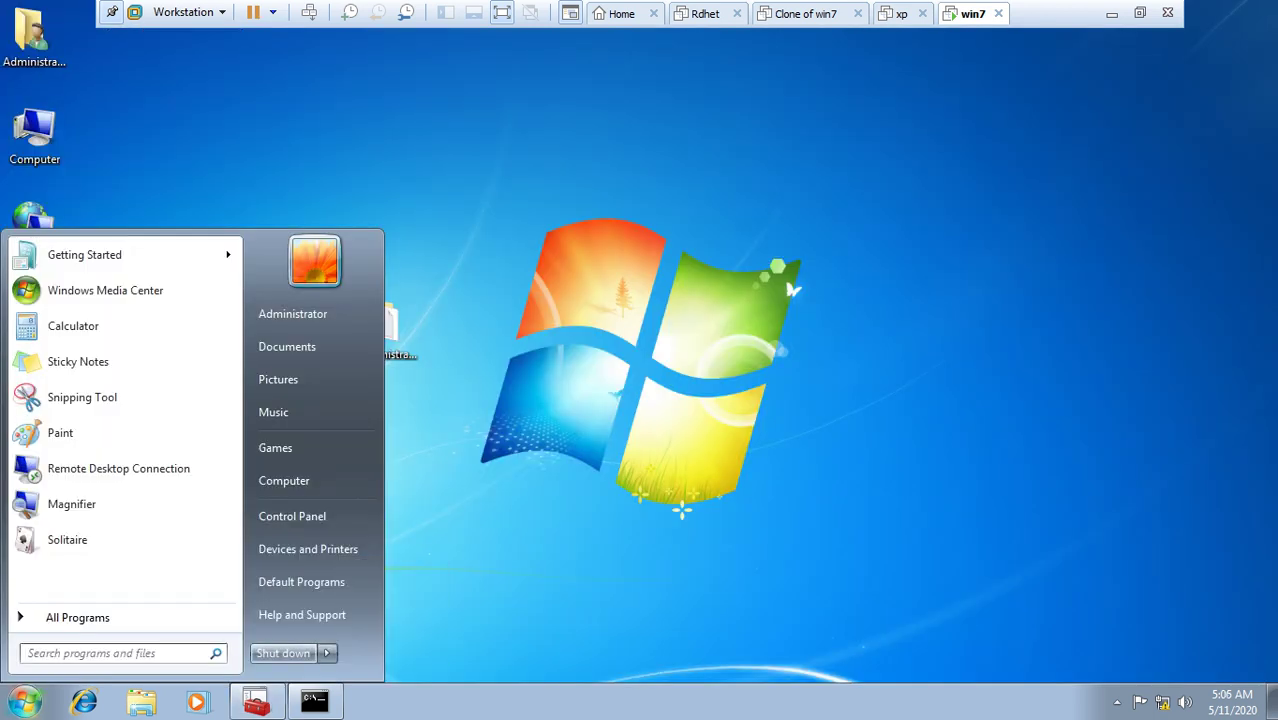
pyautogui.press('Escape')
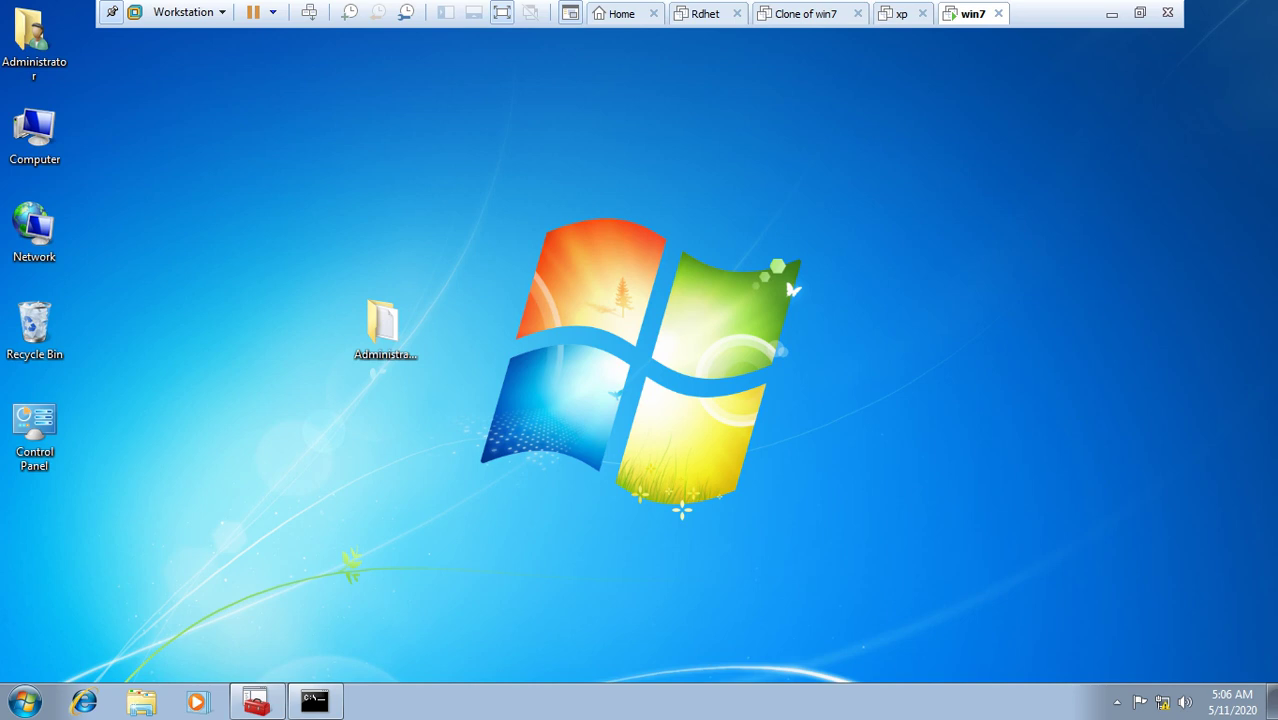